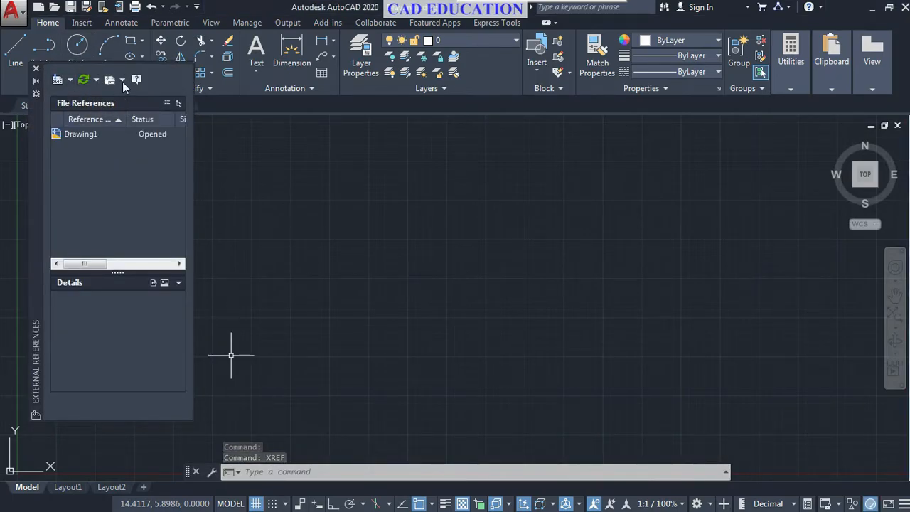
Look through the reference types and palette options offered for attaching files in External References, and close the palette.
{"action": "left_click", "coordinate": [70, 79]}
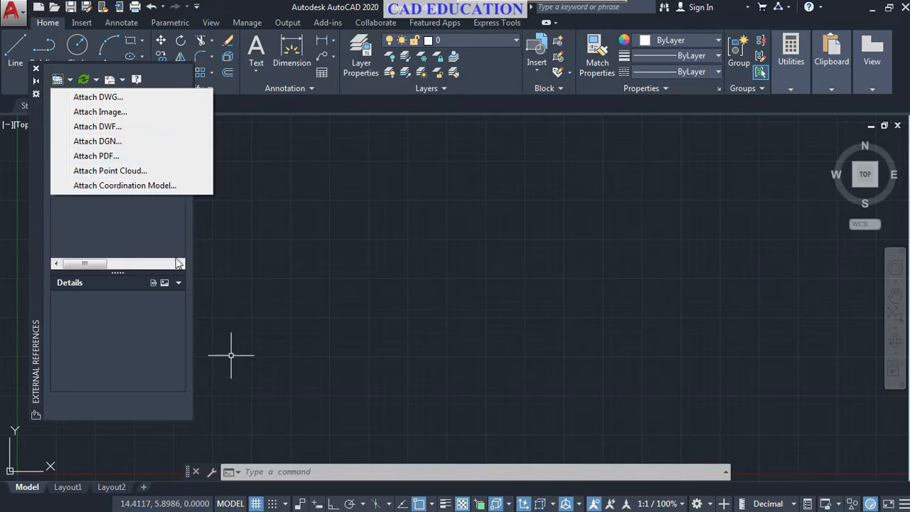
{"action": "left_click", "coordinate": [136, 242]}
{"action": "left_click", "coordinate": [96, 80]}
{"action": "left_click", "coordinate": [120, 81]}
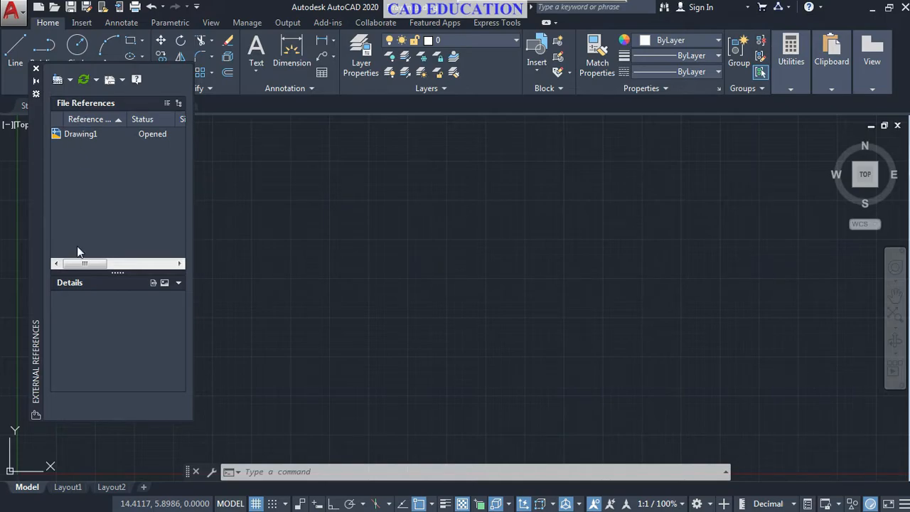
{"action": "left_click_drag", "start_coordinate": [80, 263], "coordinate": [46, 258]}
{"action": "left_click", "coordinate": [36, 69]}
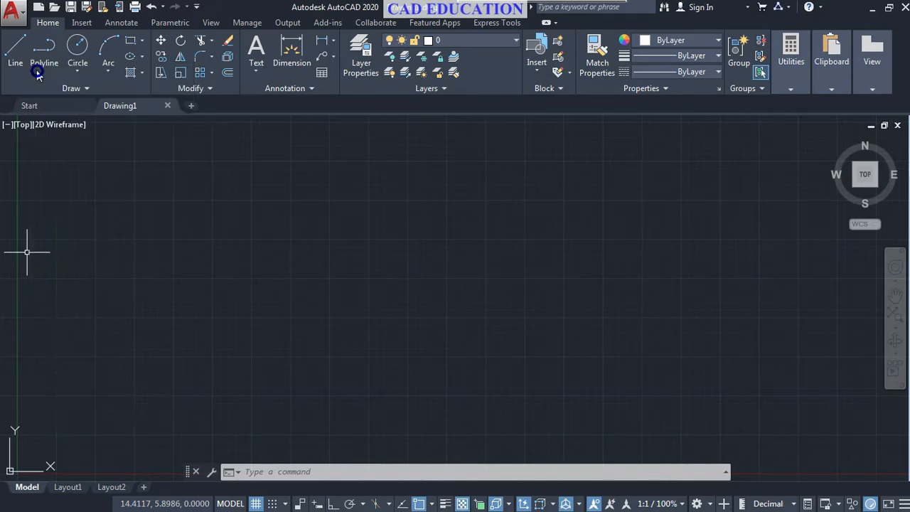
Reopen the External References palette with the XREF command, review the attachable file types, and close it again.
{"action": "left_click", "coordinate": [284, 469]}
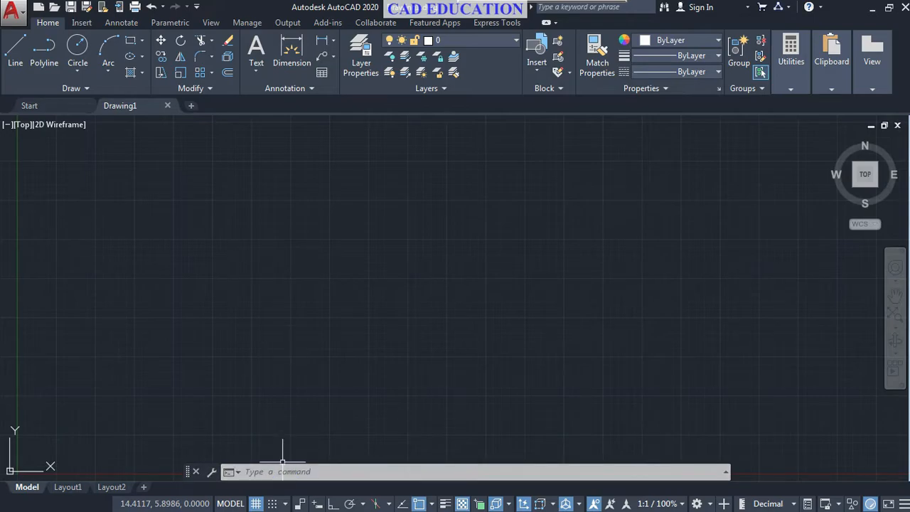
{"action": "left_click", "coordinate": [276, 473]}
{"action": "type", "text": "xre"}
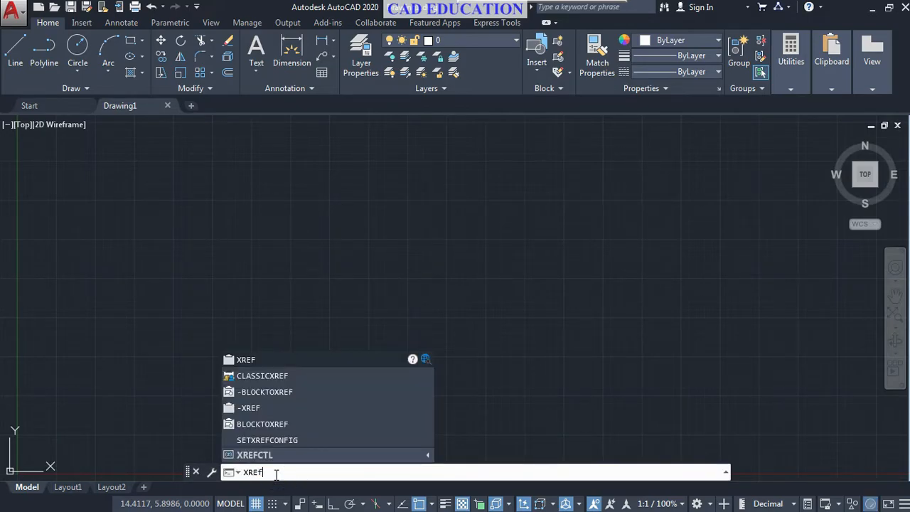
{"action": "type", "text": "f"}
{"action": "key", "text": "Return"}
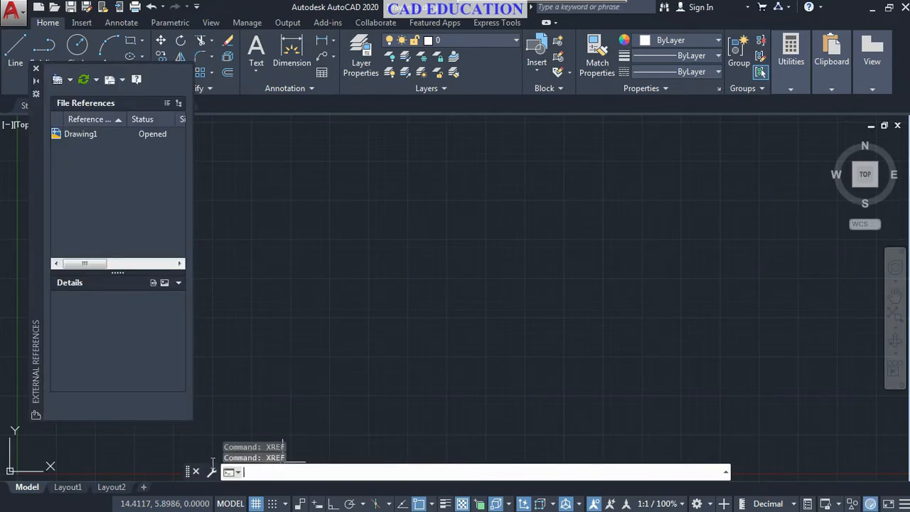
{"action": "left_click", "coordinate": [71, 79]}
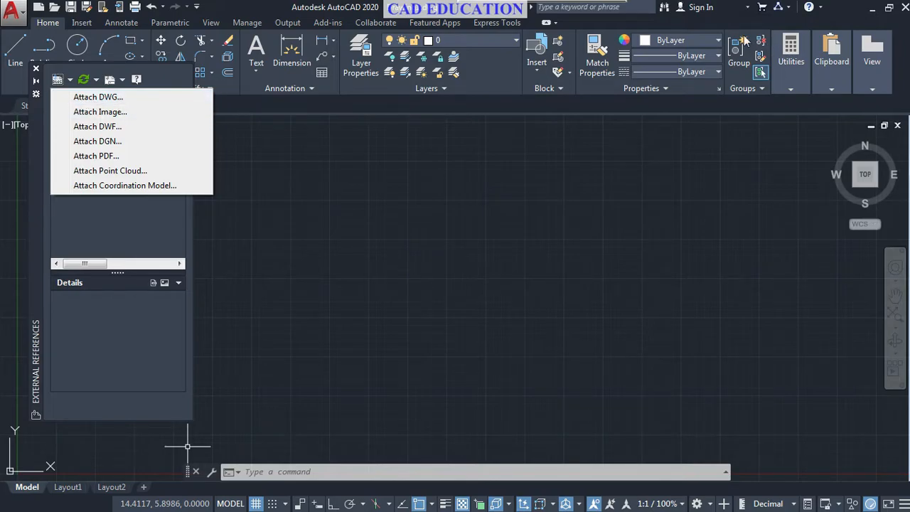
{"action": "left_click", "coordinate": [409, 250]}
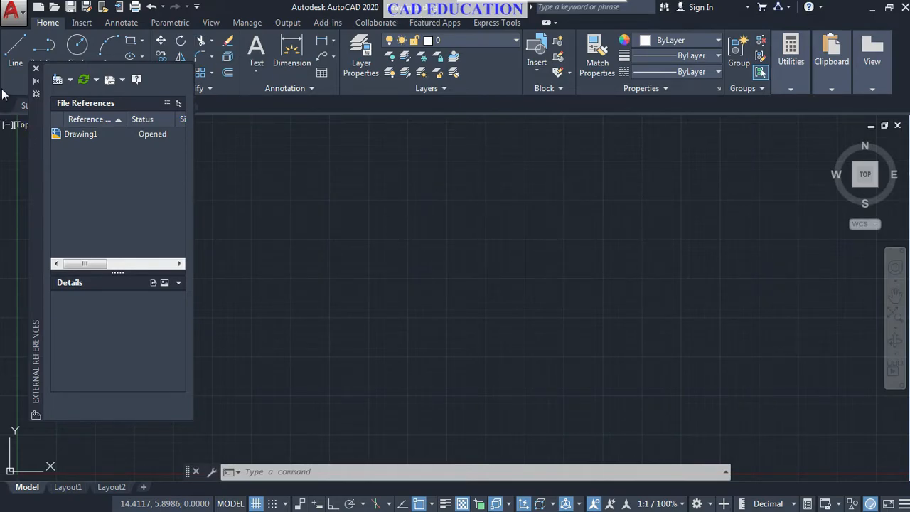
{"action": "left_click", "coordinate": [36, 70]}
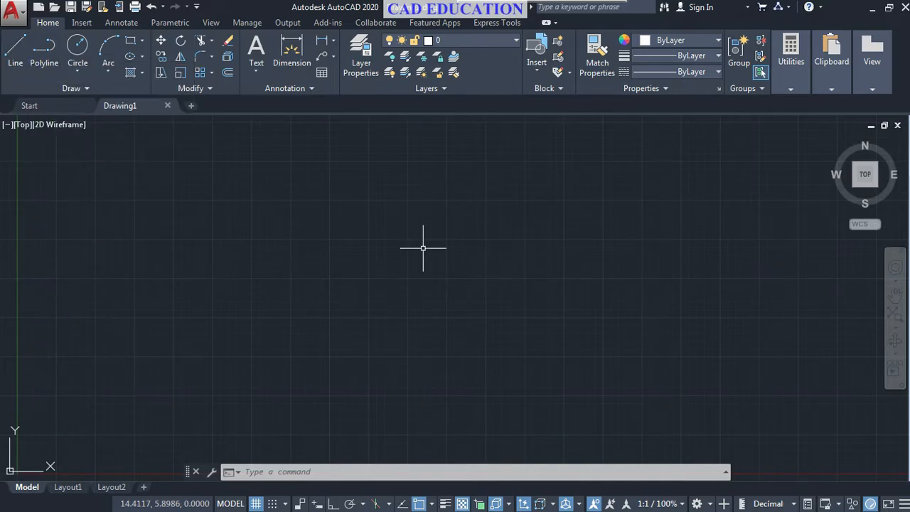
Draw a rectangle with its first corner at the origin 0,0 and the opposite corner at 50,30.
{"action": "scroll", "coordinate": [316, 256], "scroll_direction": "down", "scroll_amount": 4}
{"action": "middle_click_drag", "start_coordinate": [316, 256], "coordinate": [330, 289]}
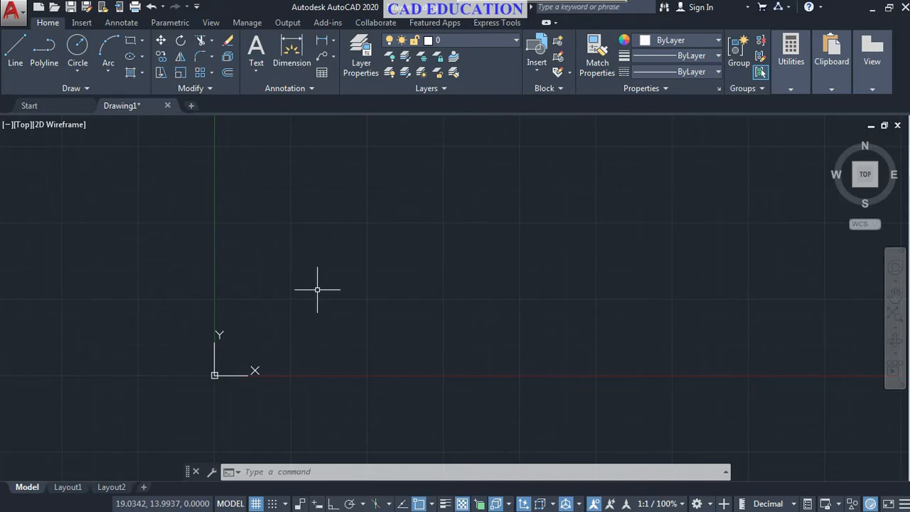
{"action": "middle_click_drag", "start_coordinate": [420, 244], "coordinate": [386, 249]}
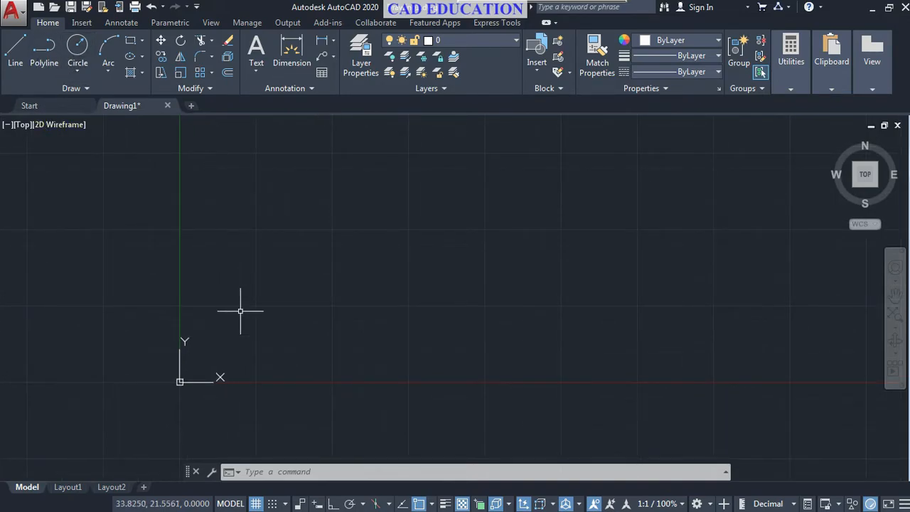
{"action": "type", "text": "rec"}
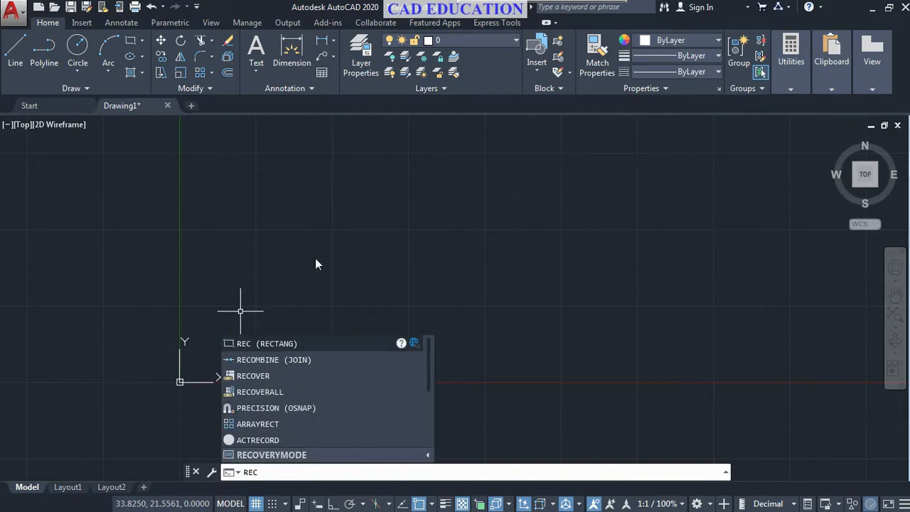
{"action": "key", "text": "Return"}
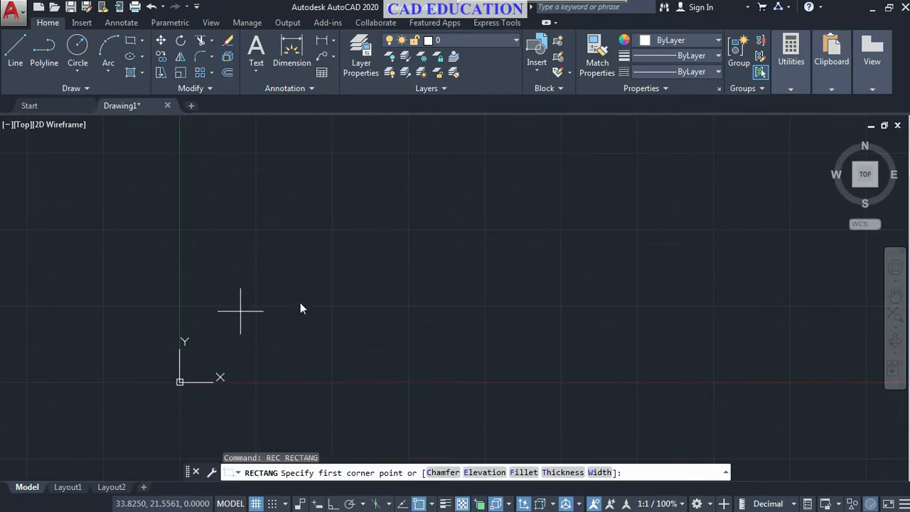
{"action": "type", "text": "0"}
{"action": "key", "text": "Return"}
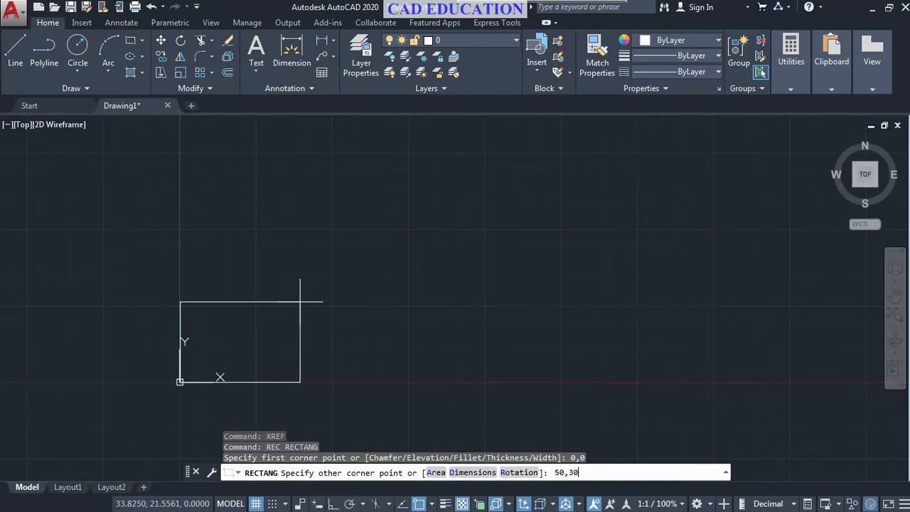
{"action": "type", "text": "50,30"}
{"action": "key", "text": "Return"}
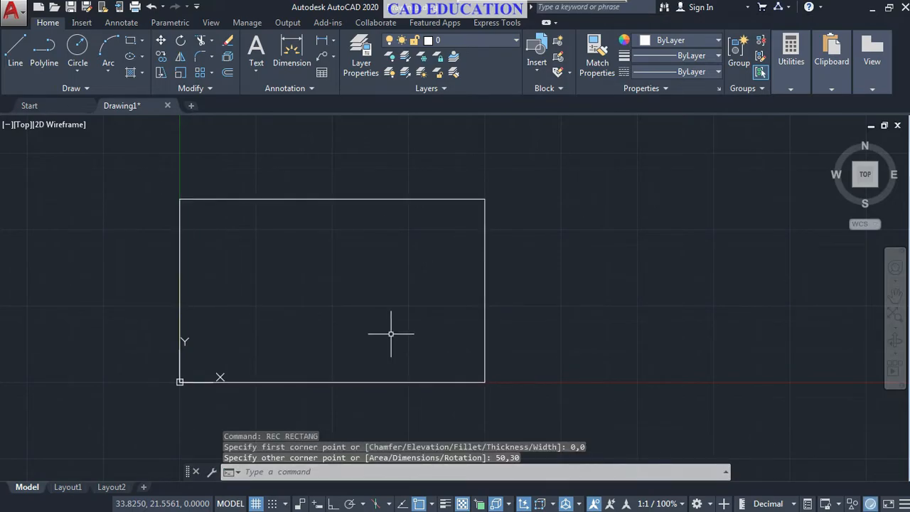
Fillet the rectangle's lower-right corner with a radius of 10.
{"action": "middle_click_drag", "start_coordinate": [433, 292], "coordinate": [651, 266]}
{"action": "type", "text": "f"}
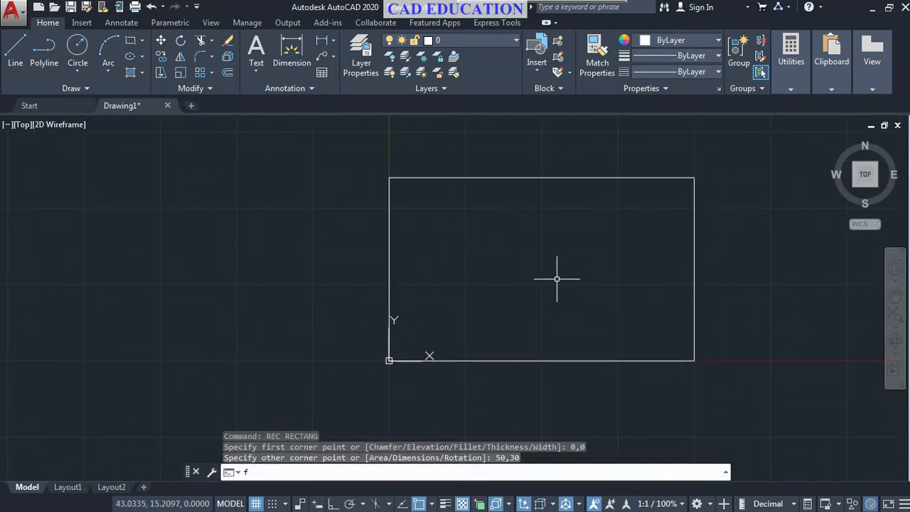
{"action": "key", "text": "Return"}
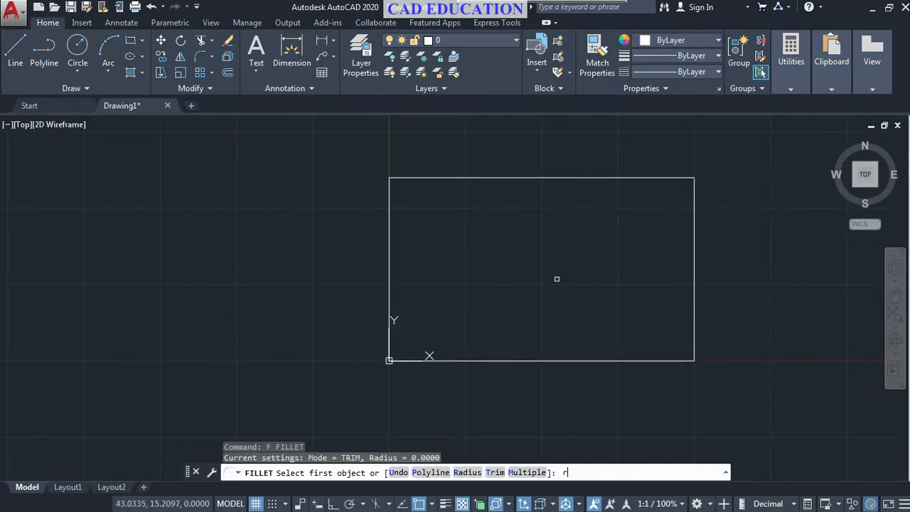
{"action": "type", "text": "r"}
{"action": "key", "text": "Return"}
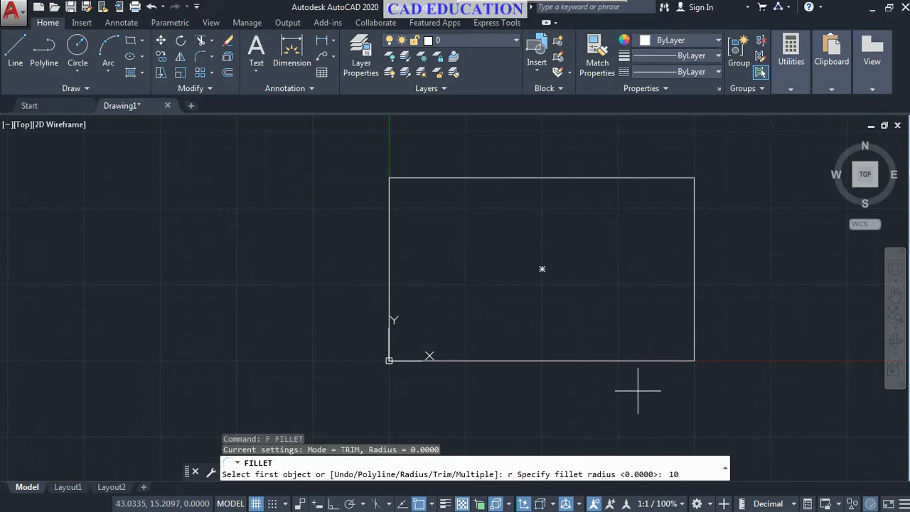
{"action": "key", "text": "Return"}
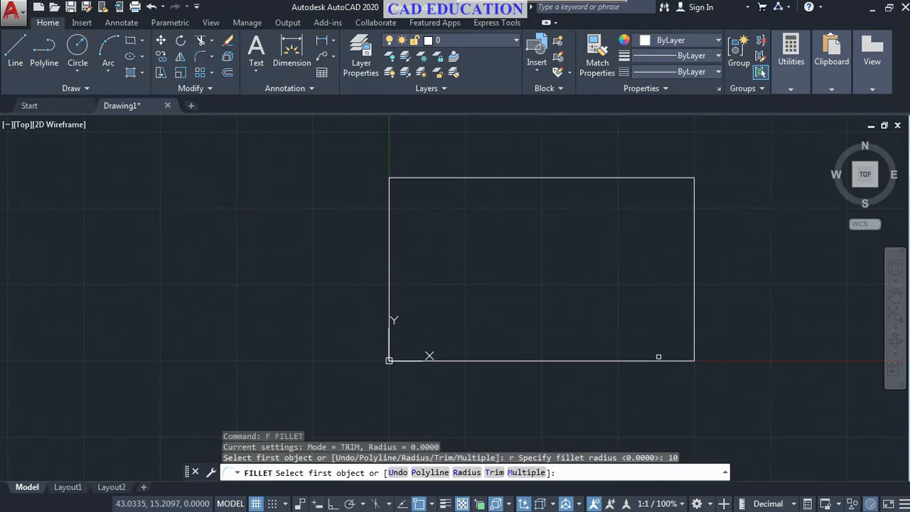
{"action": "left_click", "coordinate": [659, 358]}
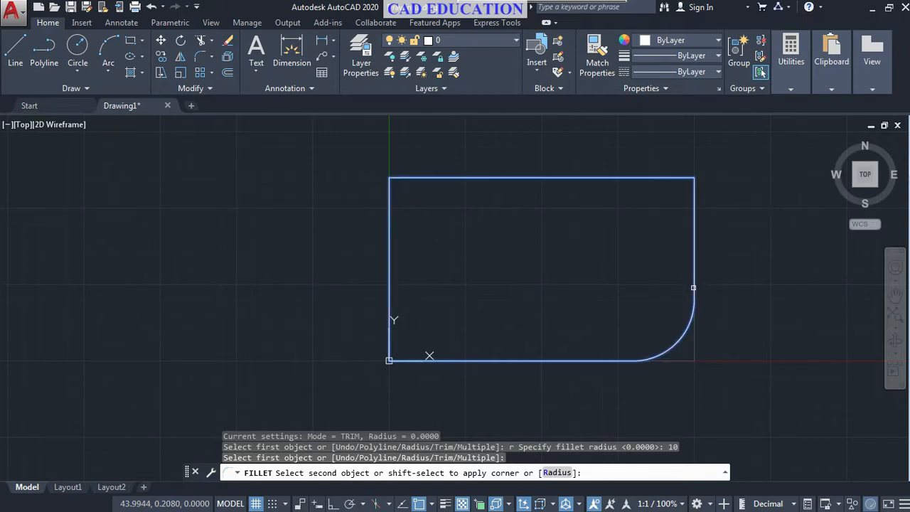
{"action": "left_click", "coordinate": [693, 283]}
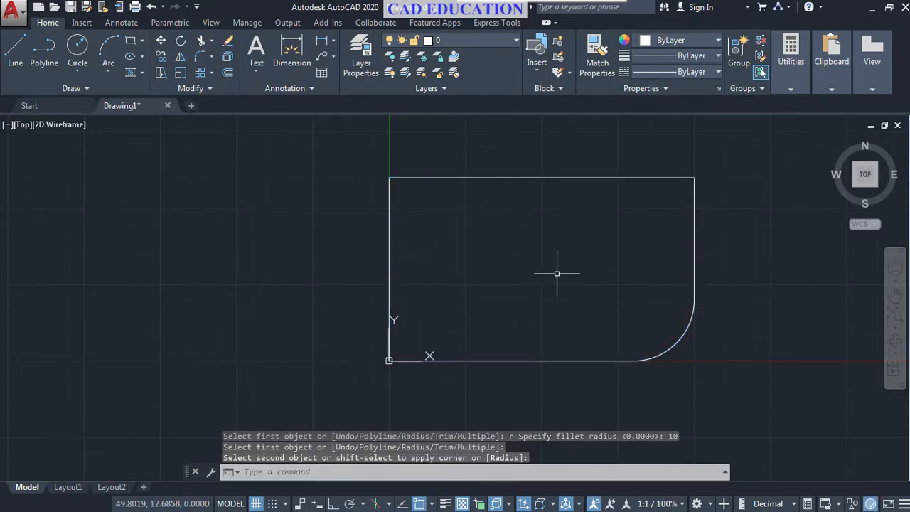
Fillet the rectangle's upper-left corner with the same radius of 10.
{"action": "key", "text": "Return"}
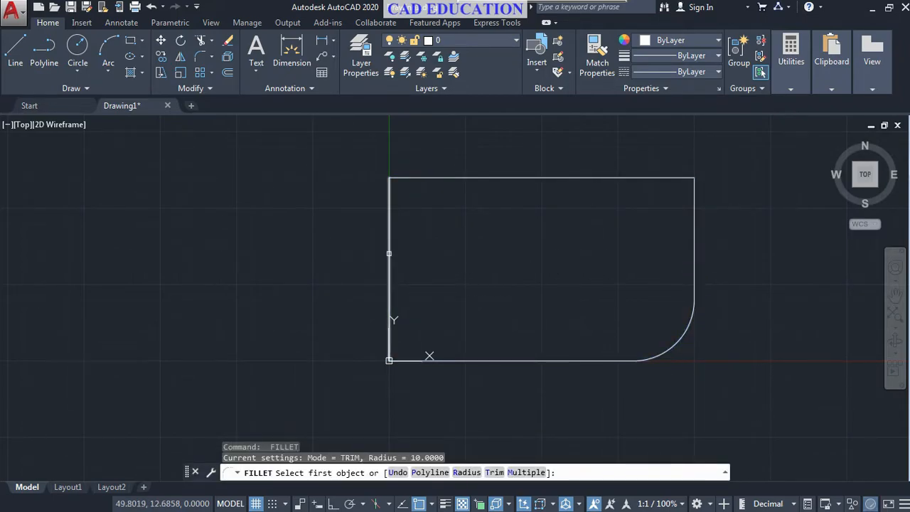
{"action": "left_click", "coordinate": [389, 254]}
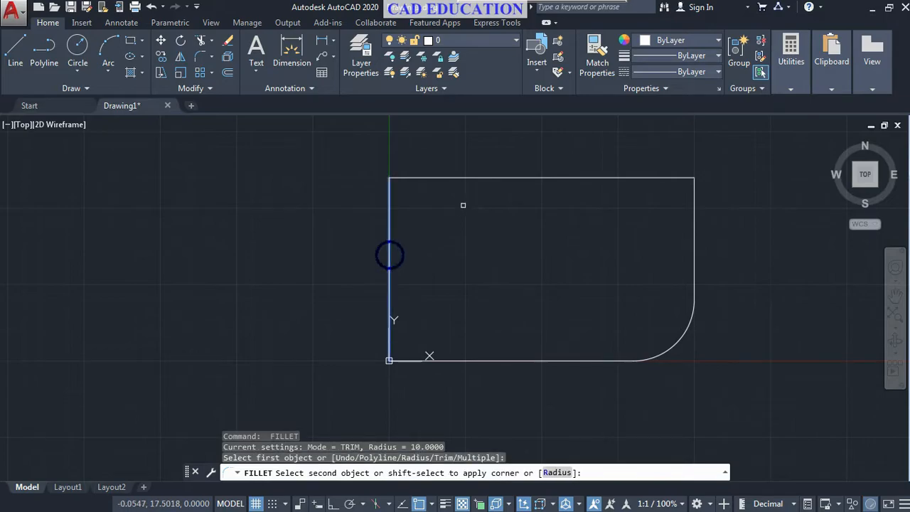
{"action": "left_click", "coordinate": [525, 177]}
Set the fillet radius to 30 and refillet the shape's lower-right corner between the bottom and right edges.
{"action": "scroll", "coordinate": [758, 299], "scroll_direction": "down", "scroll_amount": 2}
{"action": "middle_click_drag", "start_coordinate": [758, 299], "coordinate": [778, 303]}
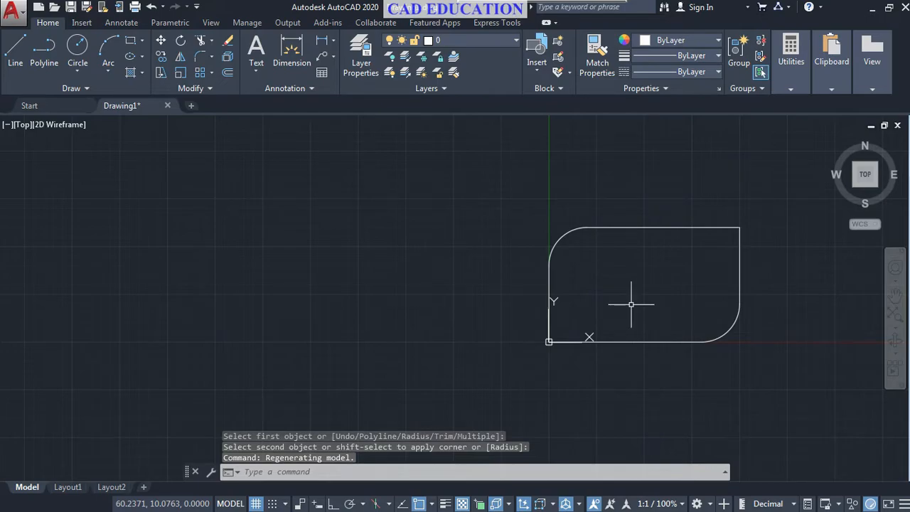
{"action": "type", "text": "f"}
{"action": "key", "text": "Return"}
{"action": "type", "text": "r"}
{"action": "key", "text": "Return"}
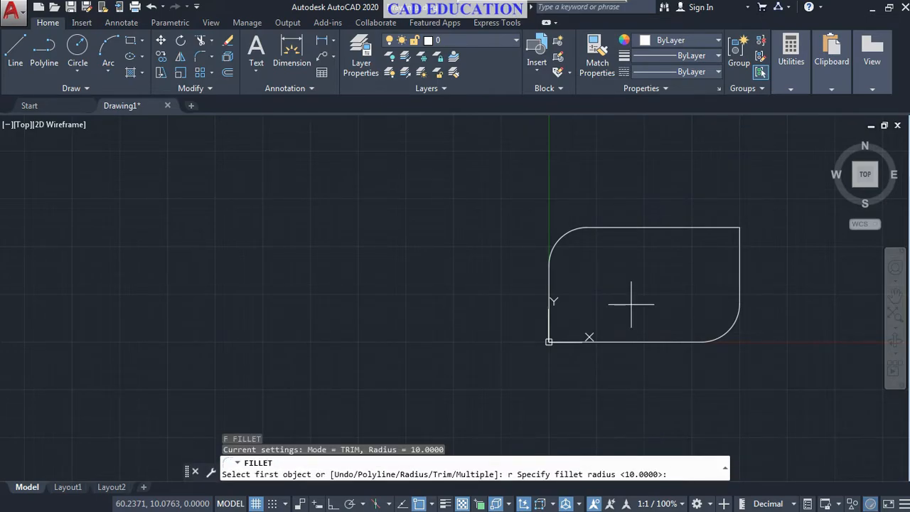
{"action": "type", "text": "3"}
{"action": "type", "text": "0"}
{"action": "key", "text": "Return"}
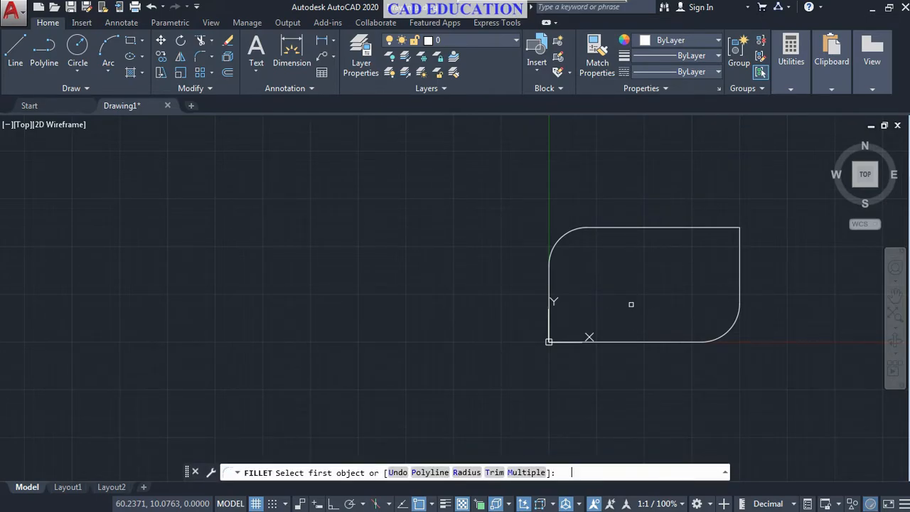
{"action": "left_click", "coordinate": [657, 341]}
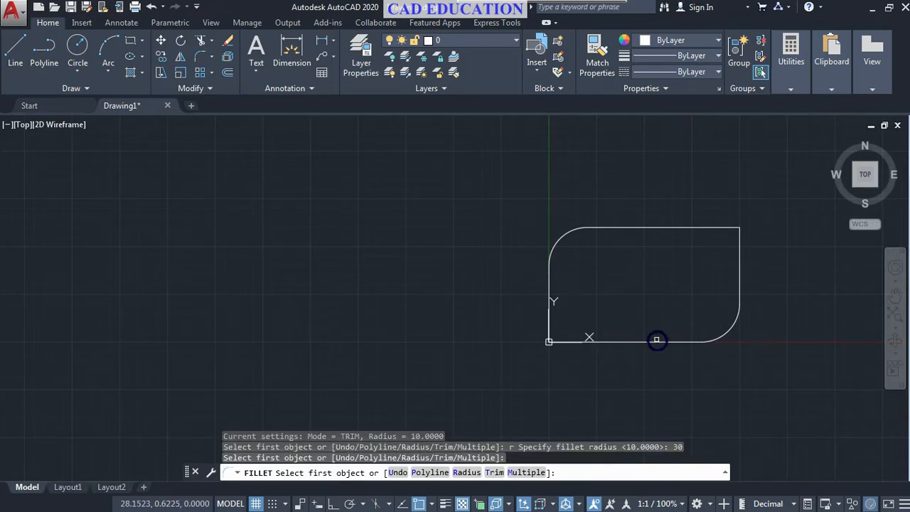
{"action": "left_click", "coordinate": [656, 342]}
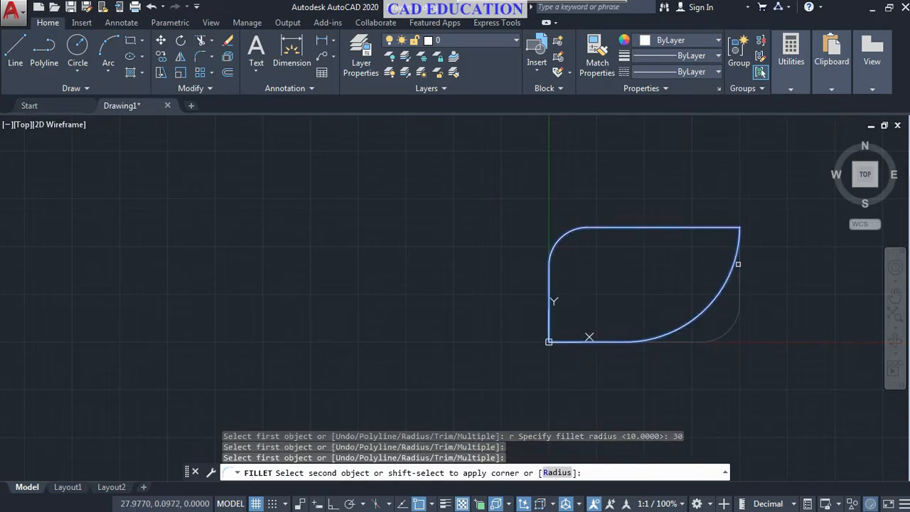
{"action": "left_click", "coordinate": [738, 264]}
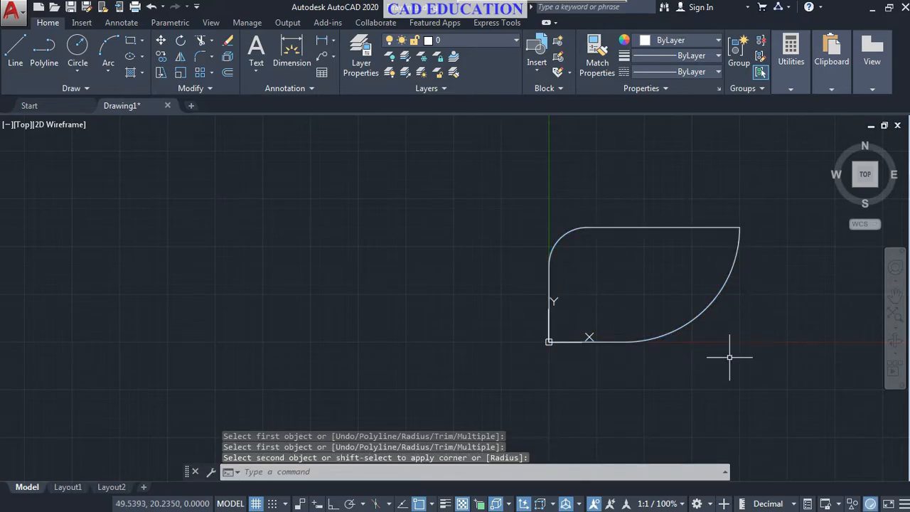
Apply the same 30 radius fillet to the upper-left corner to complete the leaf shape.
{"action": "key", "text": "Return"}
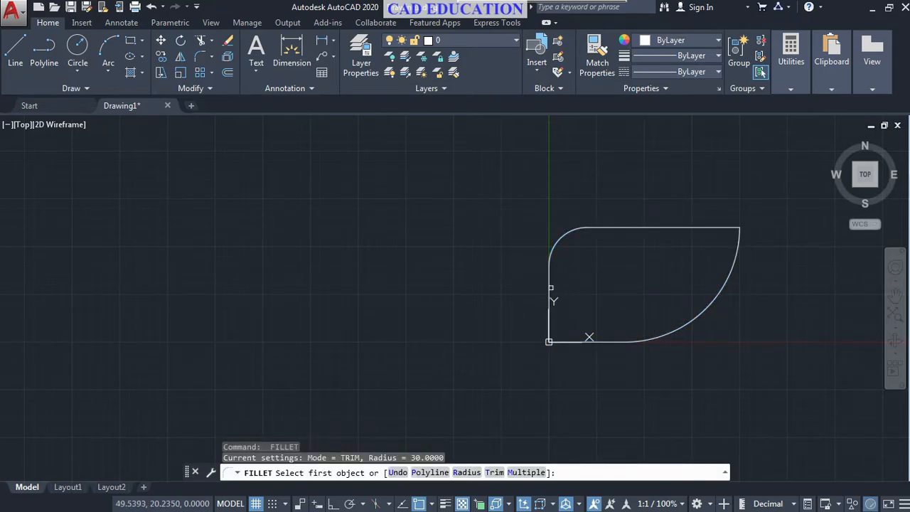
{"action": "left_click", "coordinate": [548, 292]}
{"action": "left_click", "coordinate": [617, 227]}
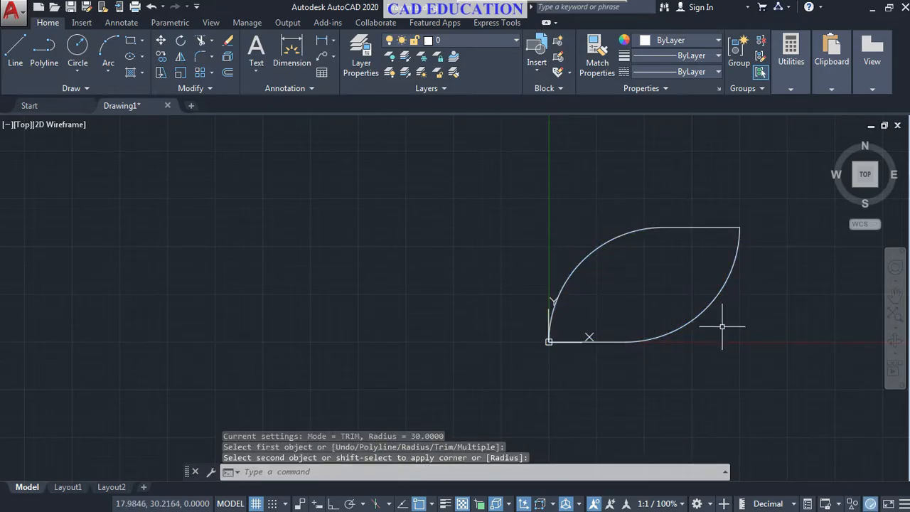
Fill the leaf shape with a linear gradient hatch running from magenta to white.
{"action": "middle_click_drag", "start_coordinate": [722, 327], "coordinate": [680, 323]}
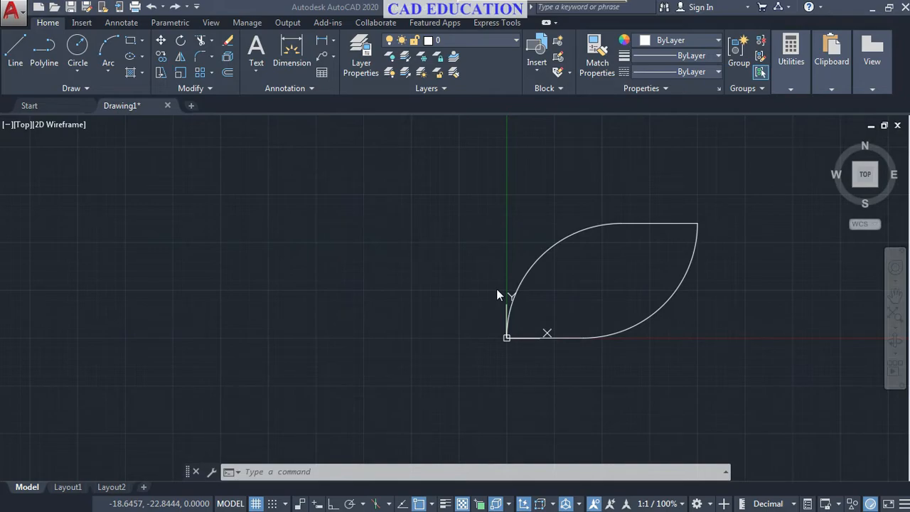
{"action": "type", "text": "h"}
{"action": "key", "text": "Return"}
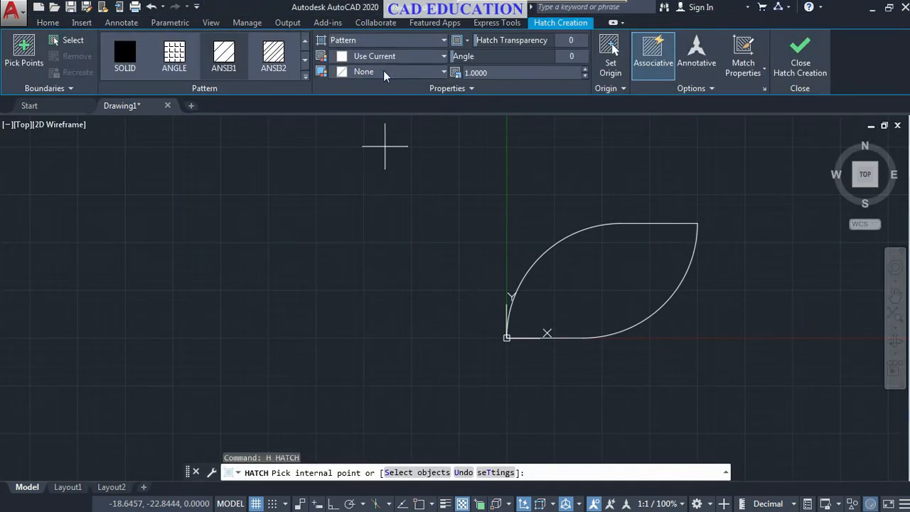
{"action": "left_click", "coordinate": [387, 41]}
{"action": "left_click", "coordinate": [355, 69]}
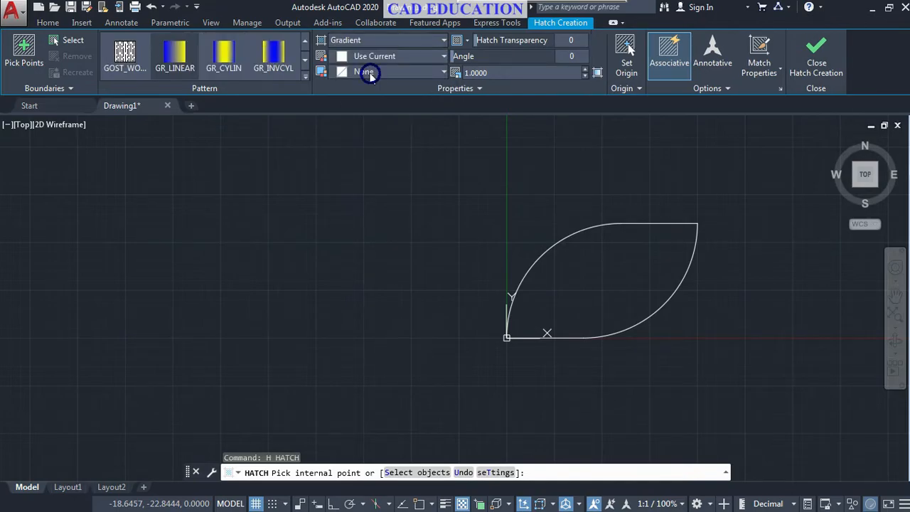
{"action": "left_click", "coordinate": [379, 57]}
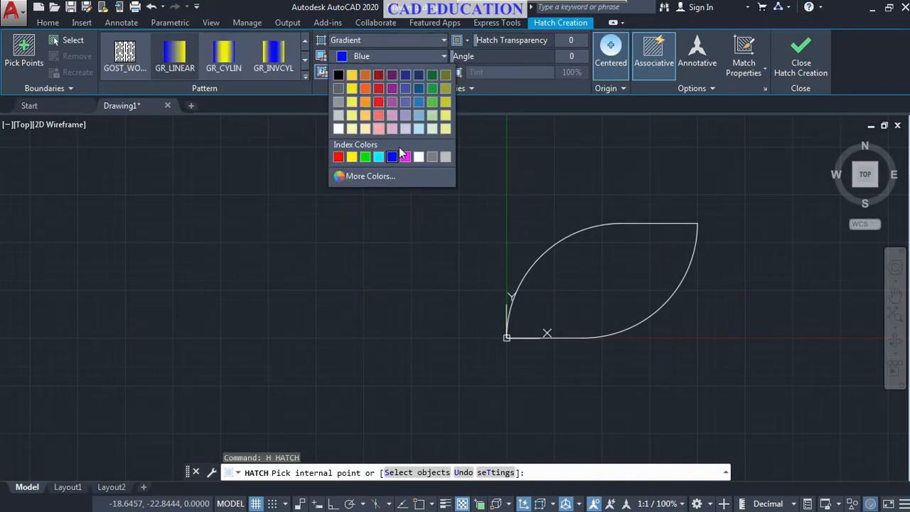
{"action": "left_click", "coordinate": [405, 157]}
{"action": "left_click", "coordinate": [357, 69]}
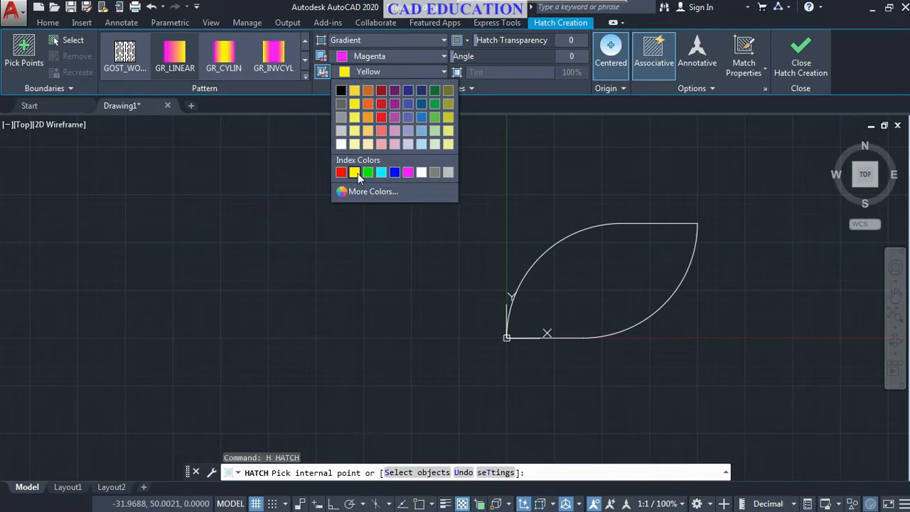
{"action": "left_click", "coordinate": [420, 172]}
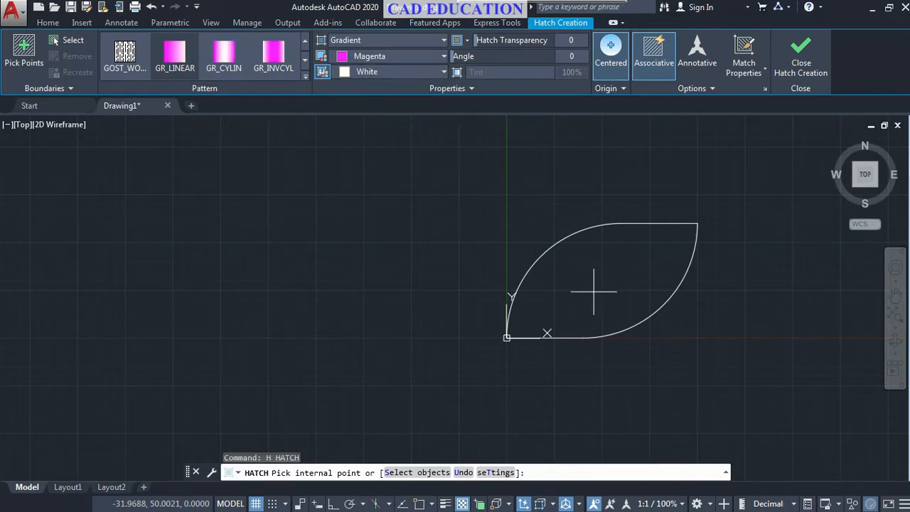
{"action": "left_click", "coordinate": [604, 302]}
{"action": "key", "text": "Return"}
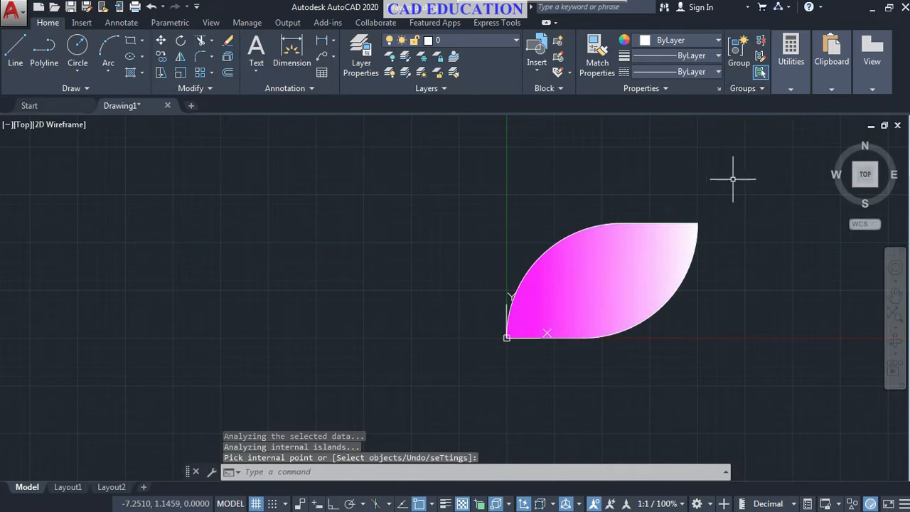
Create a polar array of the leaf outline and its hatch around the origin with 8 items.
{"action": "type", "text": "ar"}
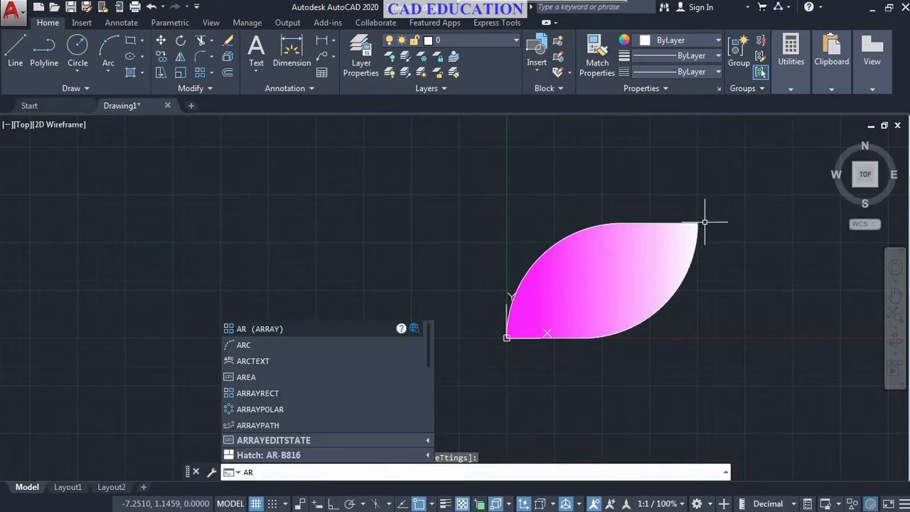
{"action": "key", "text": "Return"}
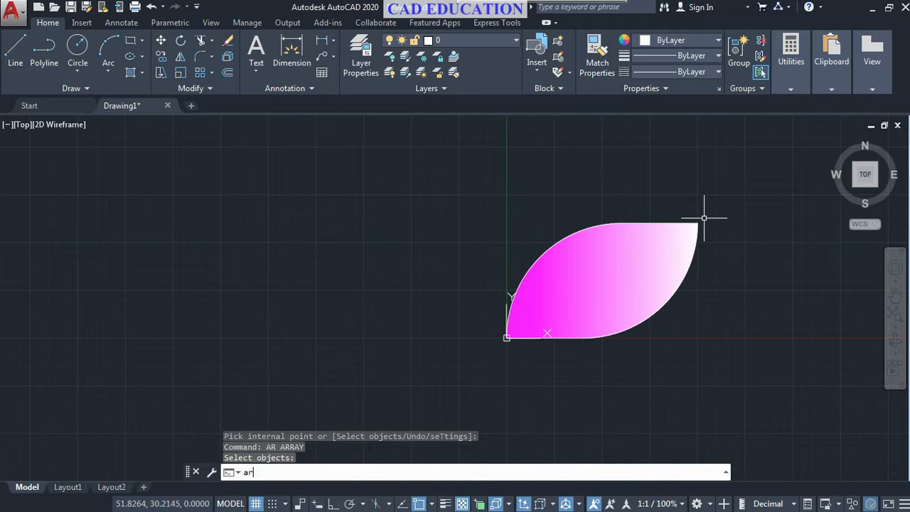
{"action": "left_click", "coordinate": [704, 214]}
{"action": "left_click", "coordinate": [390, 396]}
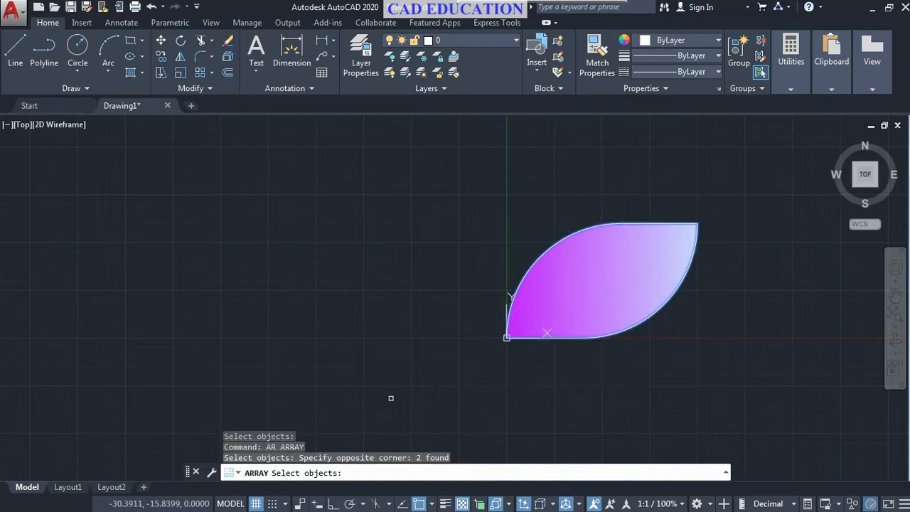
{"action": "key", "text": "Return"}
{"action": "left_click", "coordinate": [528, 473]}
{"action": "left_click", "coordinate": [506, 338]}
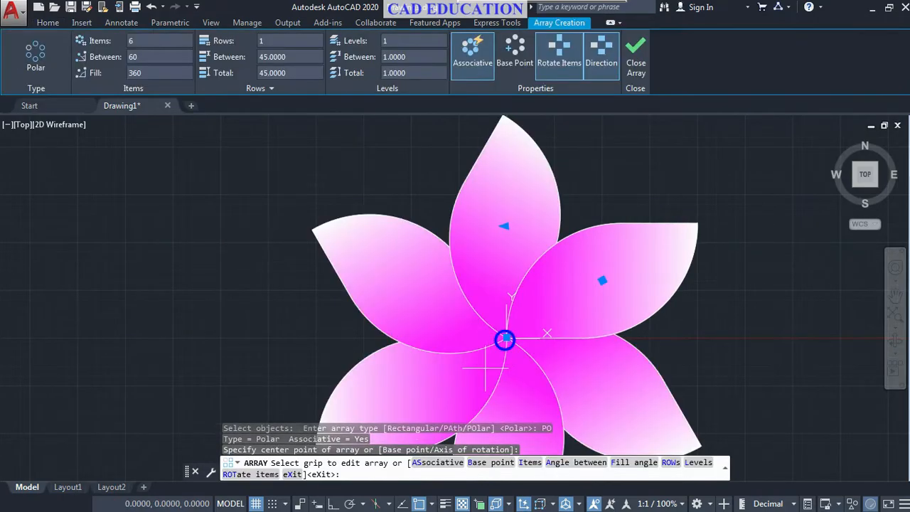
{"action": "left_click", "coordinate": [151, 42]}
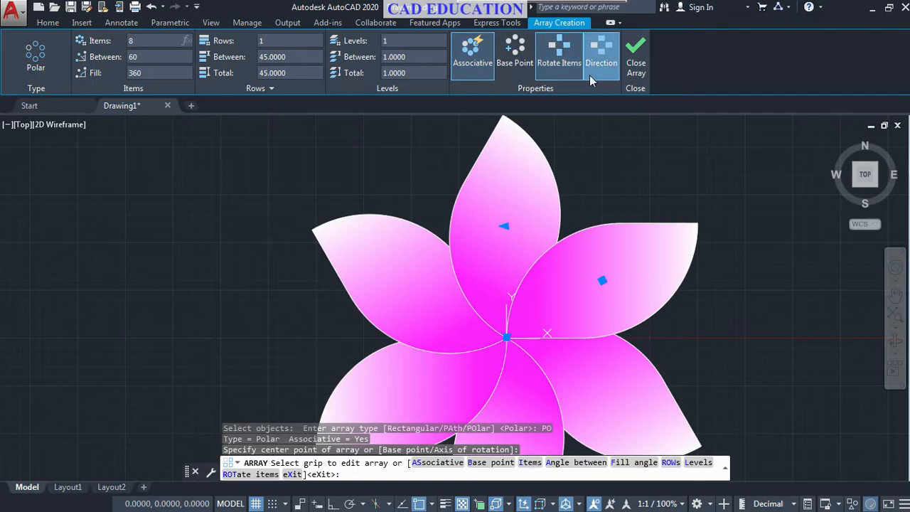
{"action": "left_click", "coordinate": [635, 55]}
{"action": "scroll", "coordinate": [673, 236], "scroll_direction": "down", "scroll_amount": 4}
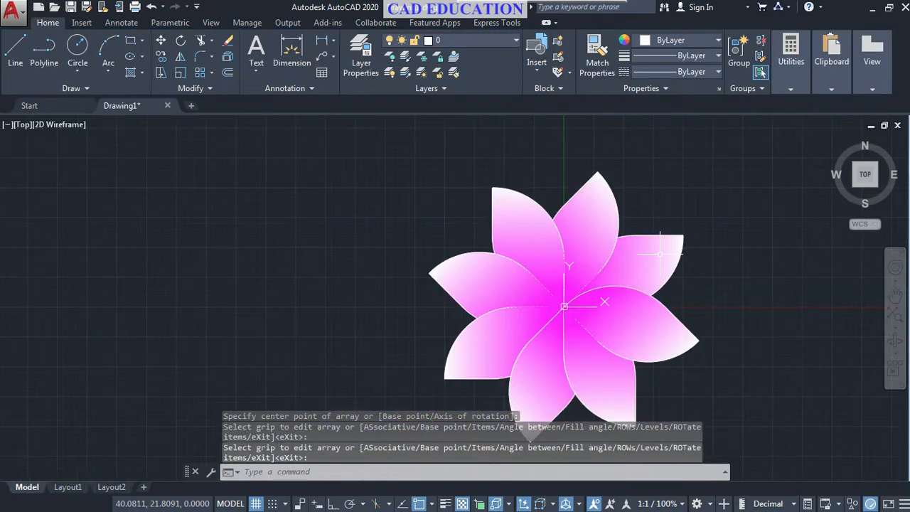
{"action": "middle_click_drag", "start_coordinate": [768, 311], "coordinate": [665, 293]}
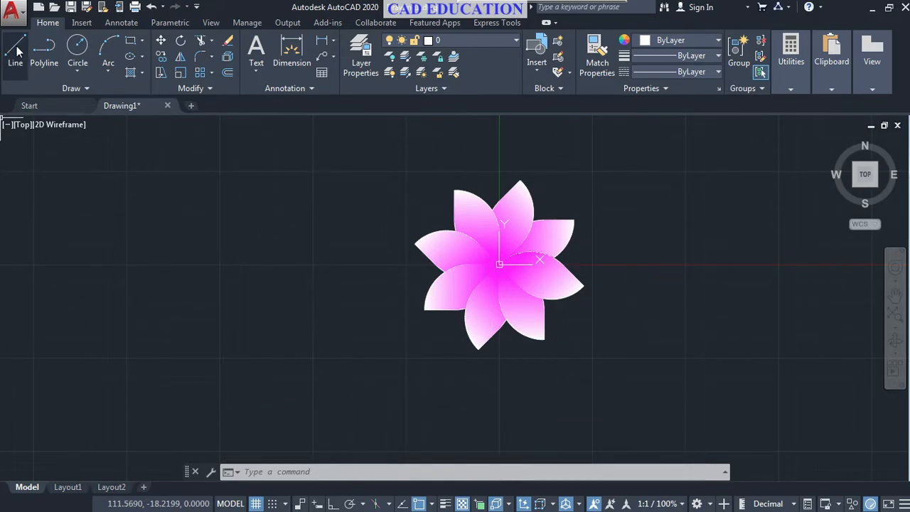
Save the drawing to the Desktop under the file name Flower.
{"action": "left_click", "coordinate": [13, 10]}
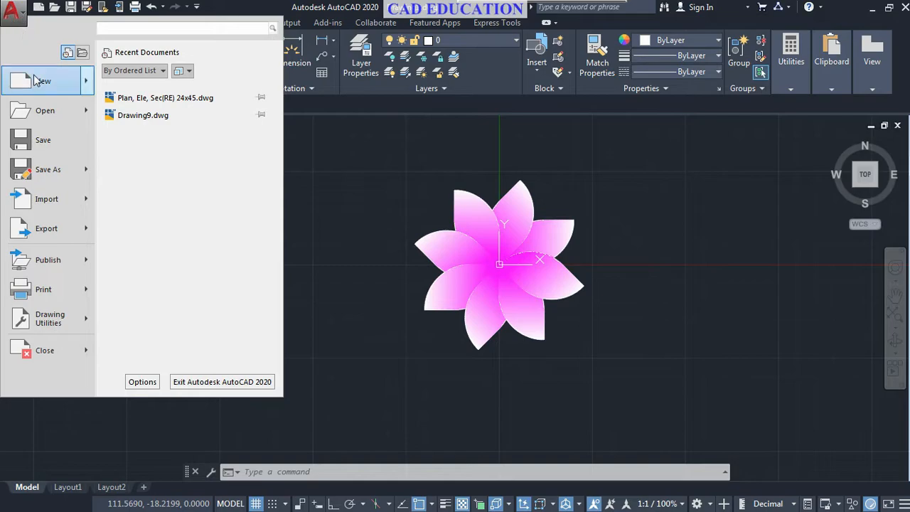
{"action": "left_click", "coordinate": [54, 141]}
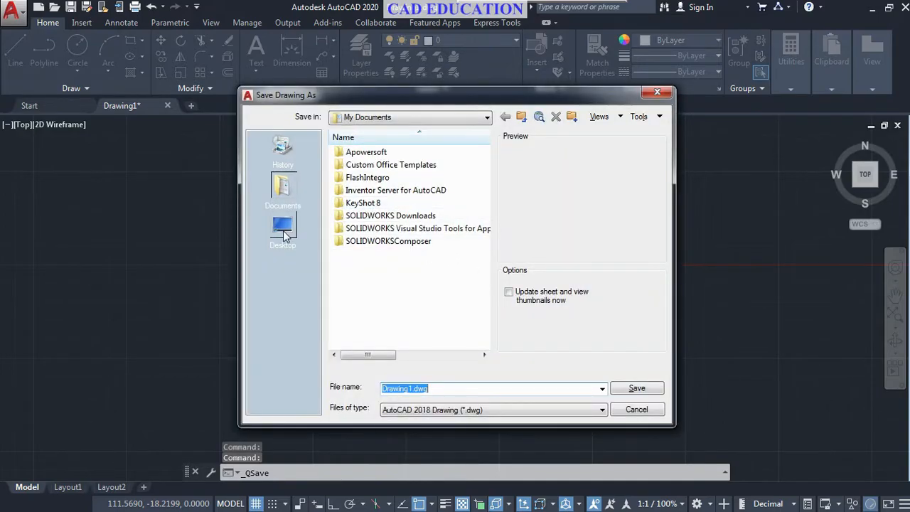
{"action": "left_click", "coordinate": [282, 226]}
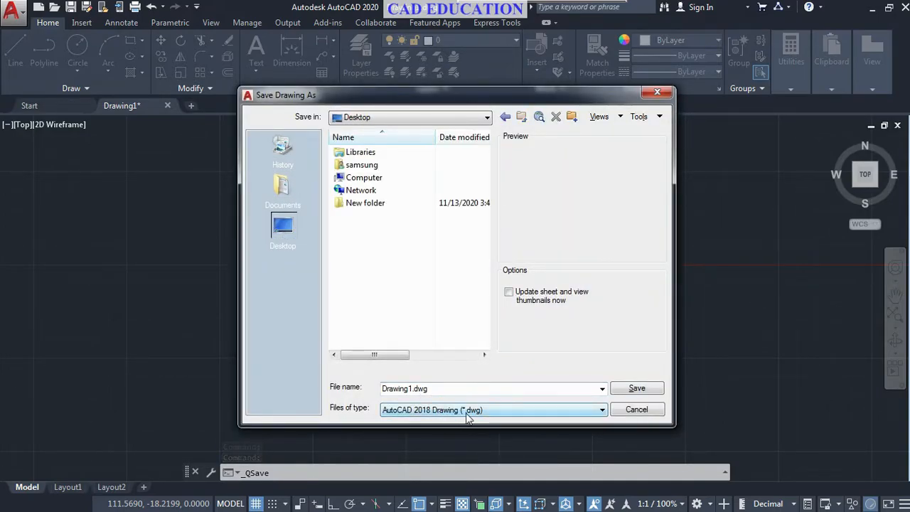
{"action": "double_click", "coordinate": [413, 388]}
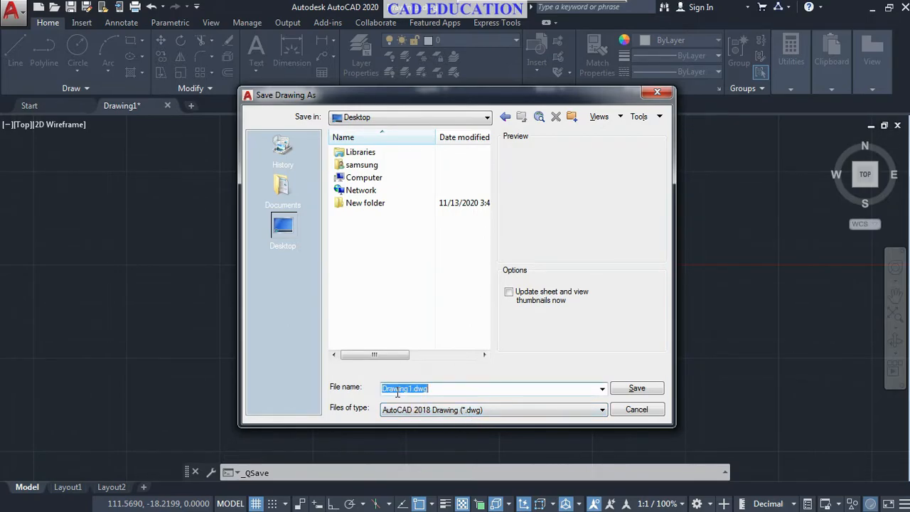
{"action": "type", "text": "Flower"}
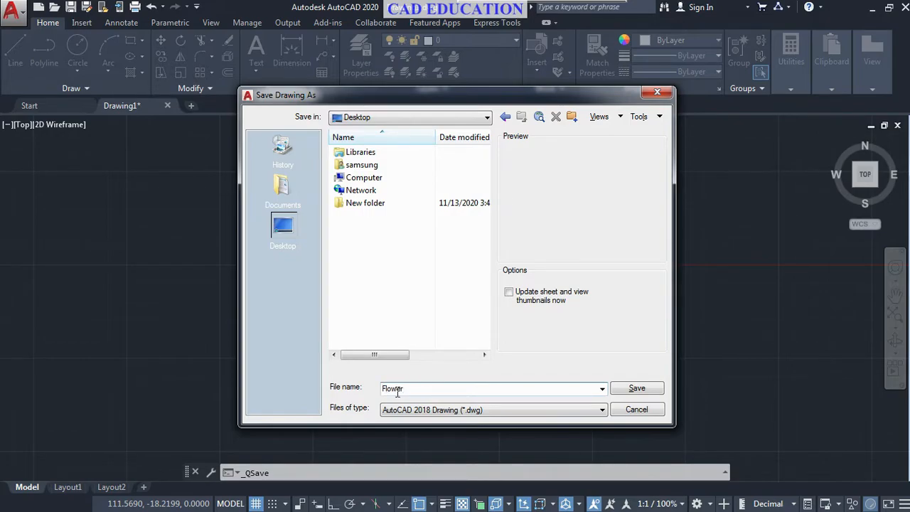
{"action": "left_click", "coordinate": [636, 388]}
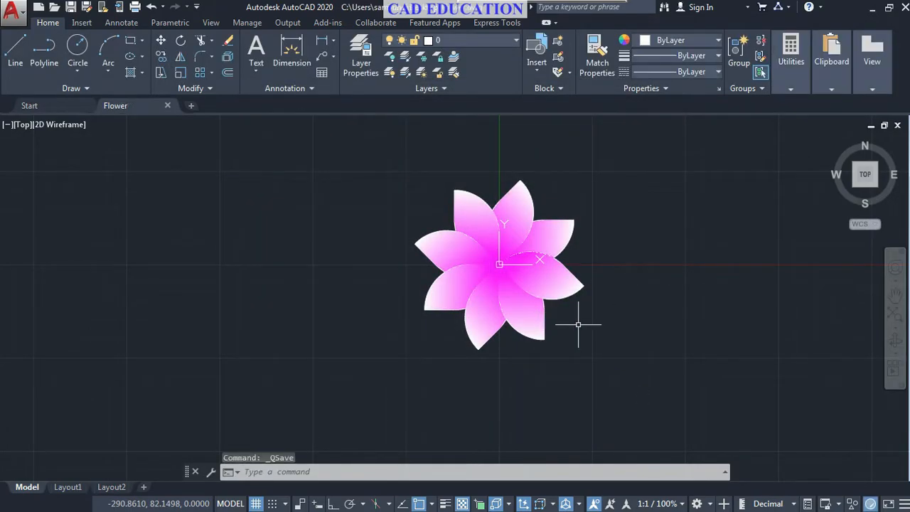
Create a new blank drawing while keeping the Flower drawing open.
{"action": "scroll", "coordinate": [593, 349], "scroll_direction": "down", "scroll_amount": 2}
{"action": "middle_click_drag", "start_coordinate": [592, 349], "coordinate": [478, 335]}
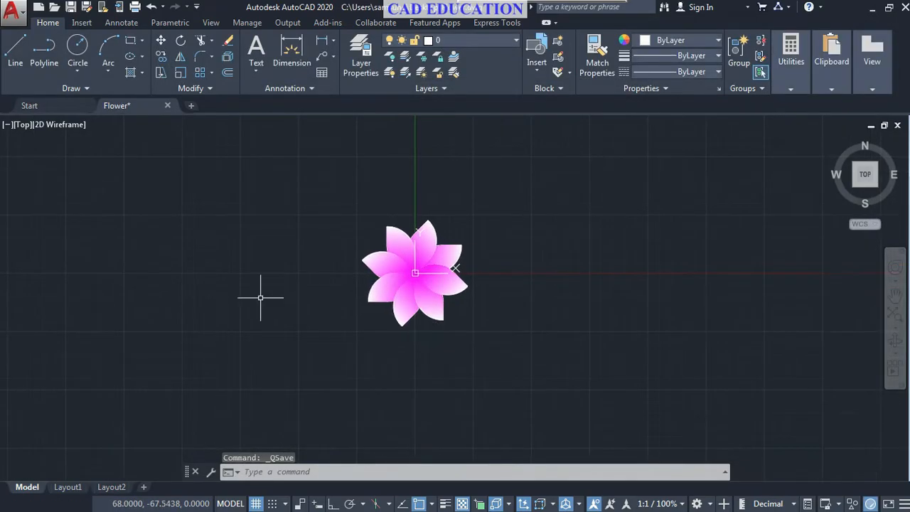
{"action": "left_click", "coordinate": [191, 106]}
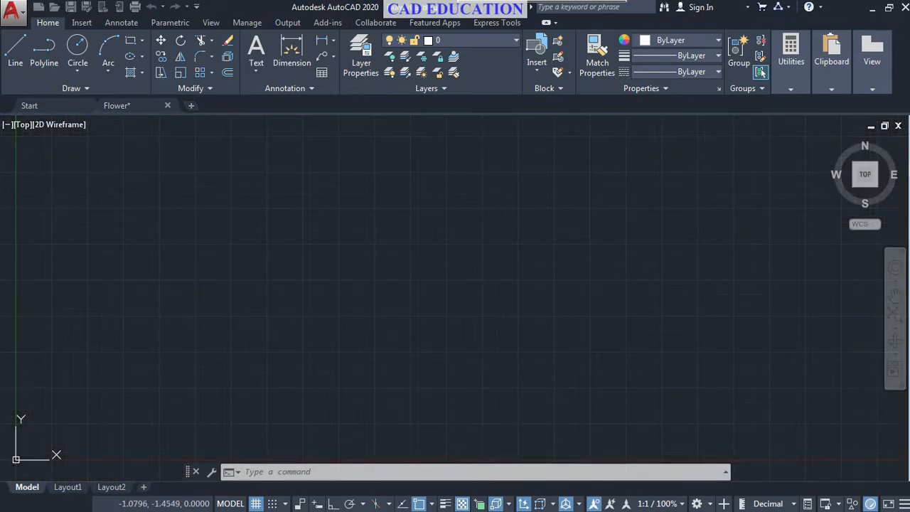
{"action": "scroll", "coordinate": [558, 274], "scroll_direction": "down", "scroll_amount": 4}
{"action": "middle_click_drag", "start_coordinate": [561, 275], "coordinate": [538, 258]}
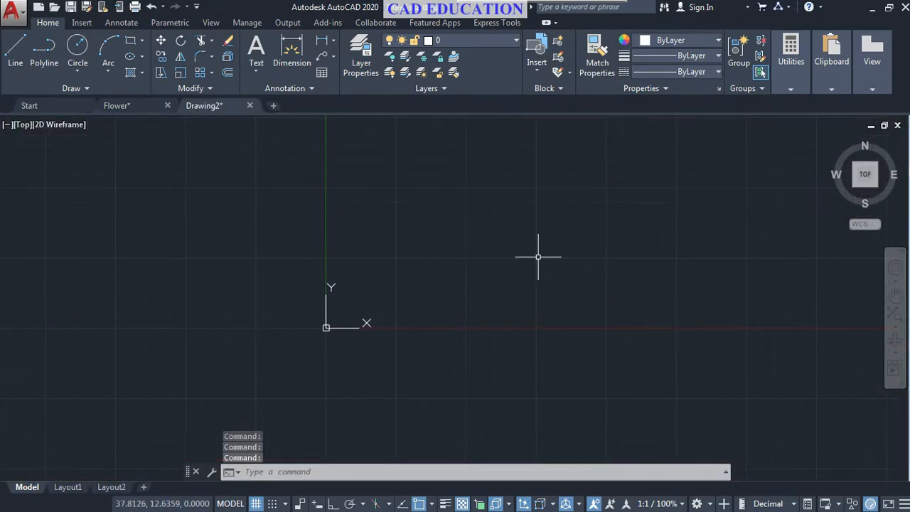
{"action": "type", "text": "RE"}
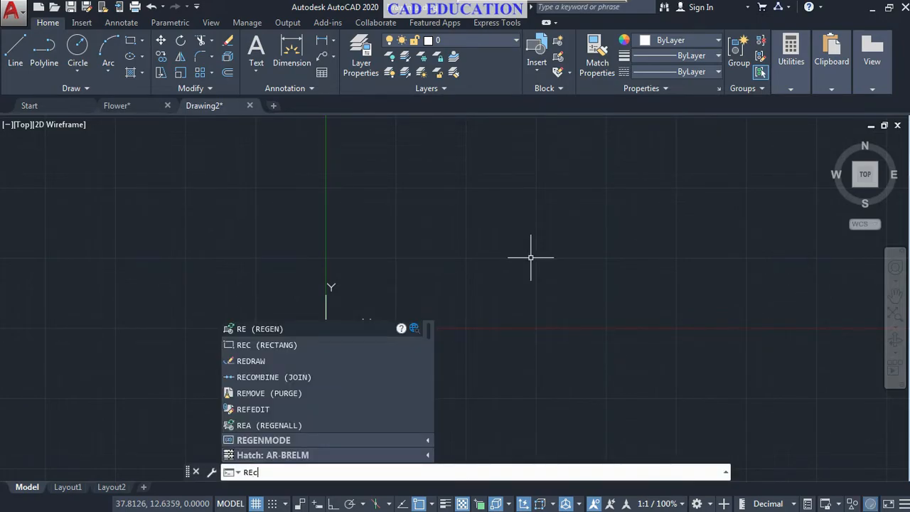
{"action": "type", "text": "c"}
{"action": "key", "text": "Return"}
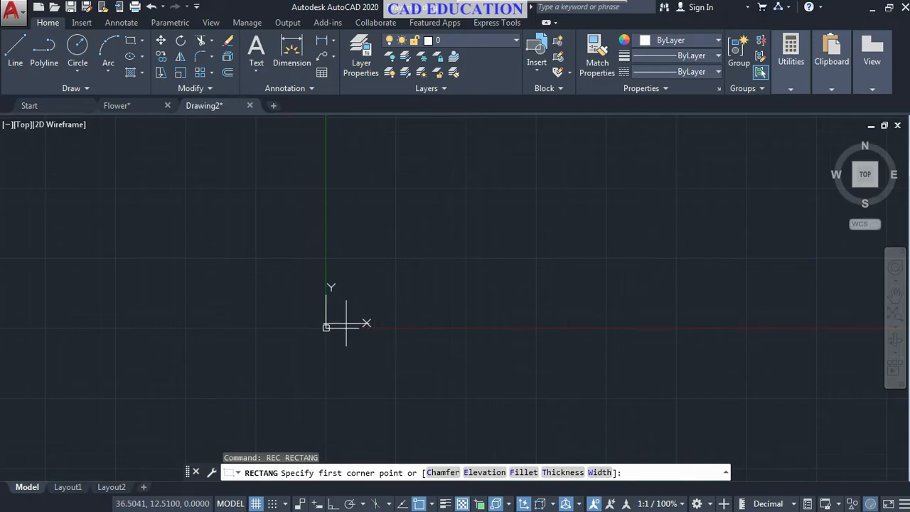
{"action": "type", "text": "0,0"}
{"action": "key", "text": "Return"}
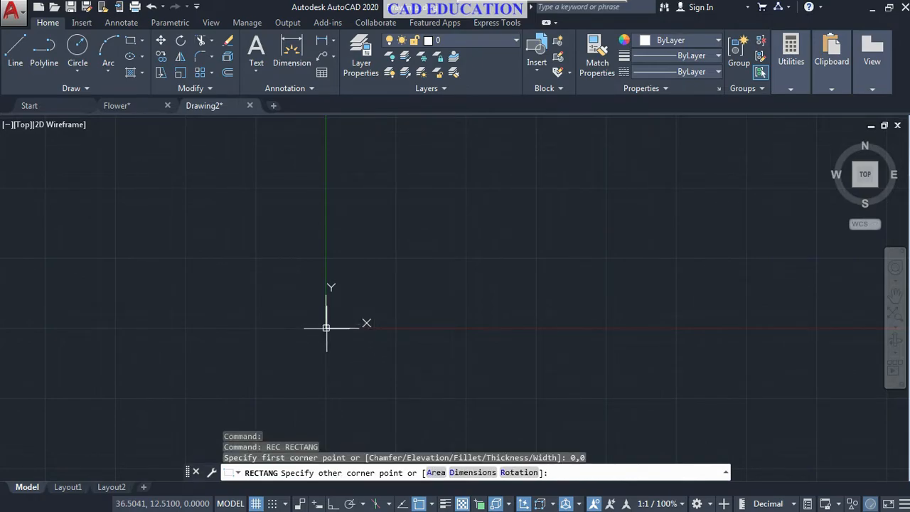
{"action": "left_click", "coordinate": [326, 328]}
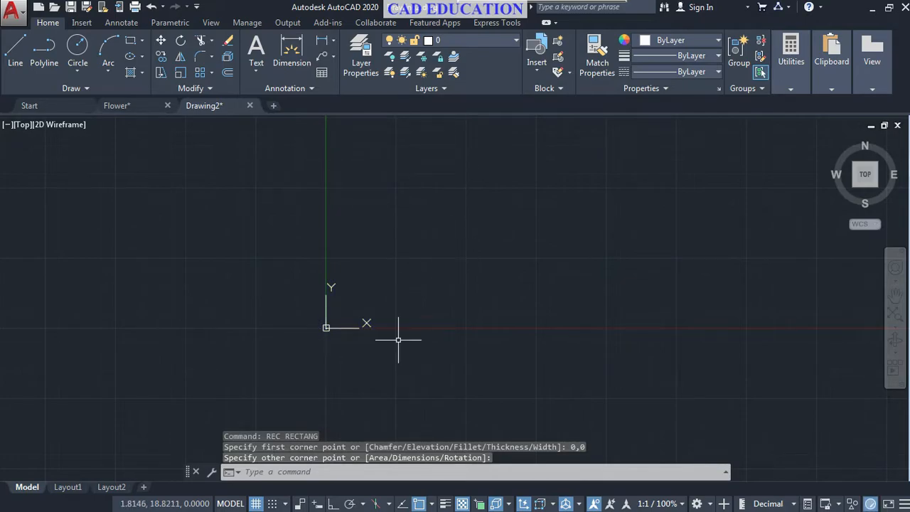
Draw a rectangle with its first corner at 0,0 and its opposite corner at 50,20.
{"action": "type", "text": "rec"}
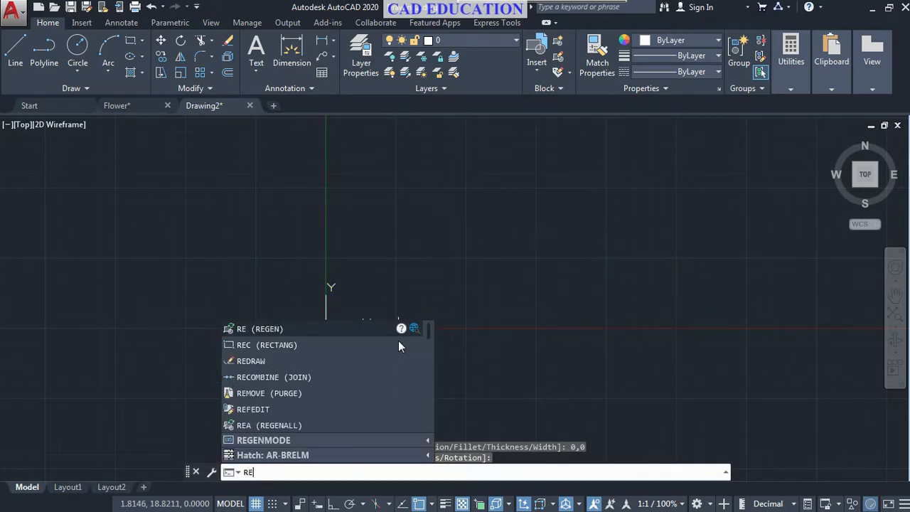
{"action": "key", "text": "Return"}
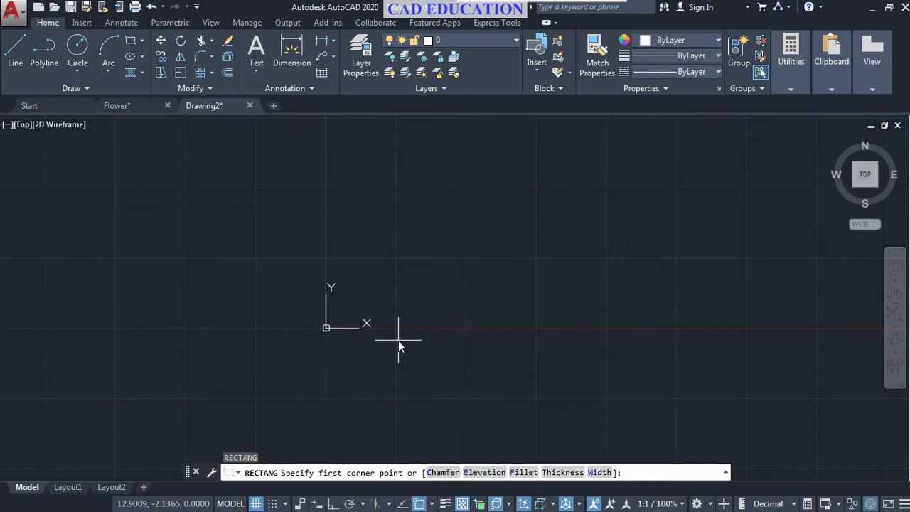
{"action": "type", "text": "0,0"}
{"action": "key", "text": "Return"}
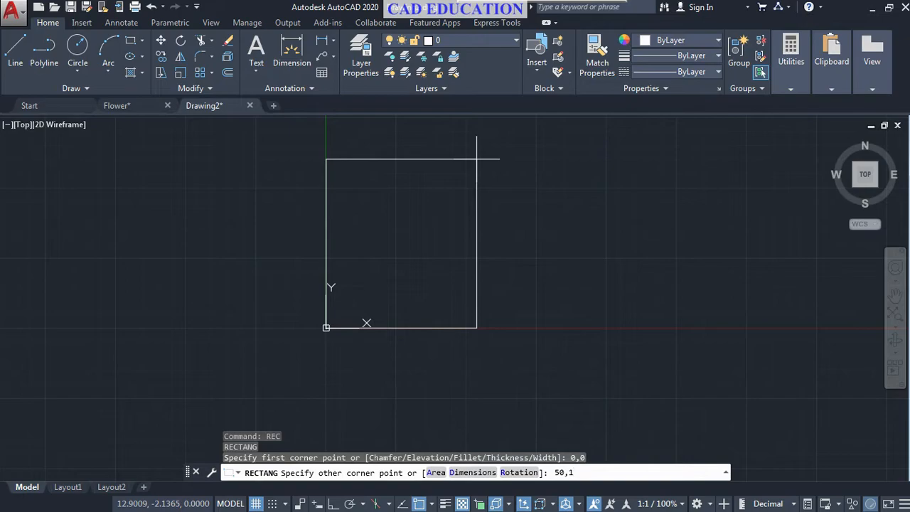
{"action": "key", "text": "BackSpace"}
{"action": "key", "text": "Return"}
{"action": "middle_click_drag", "start_coordinate": [525, 264], "coordinate": [609, 279]}
Stretch the rectangle's upper edge straight up so the rectangle is about 48 units high.
{"action": "left_click", "coordinate": [601, 232]}
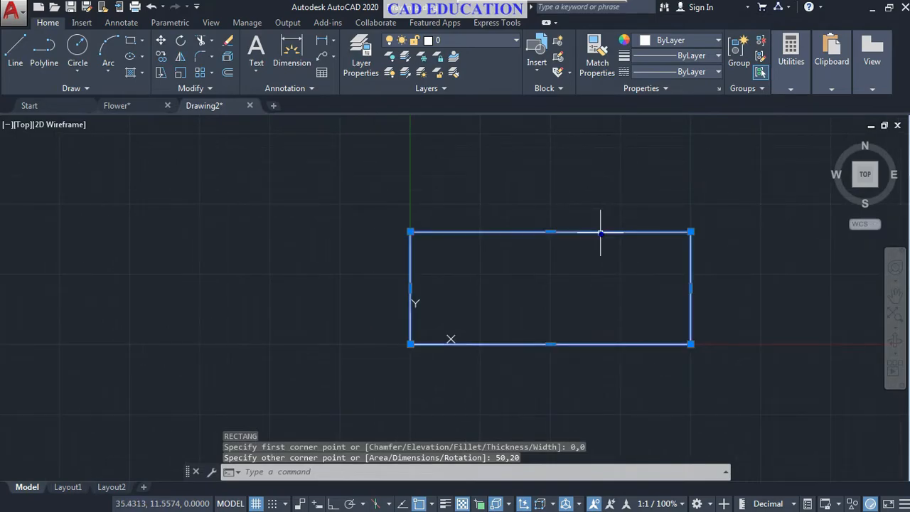
{"action": "left_click", "coordinate": [551, 232]}
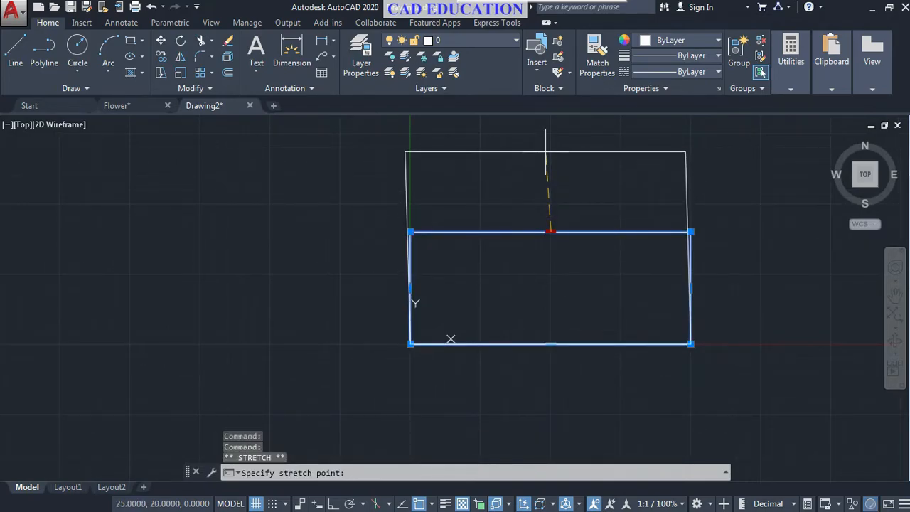
{"action": "left_click", "coordinate": [551, 165]}
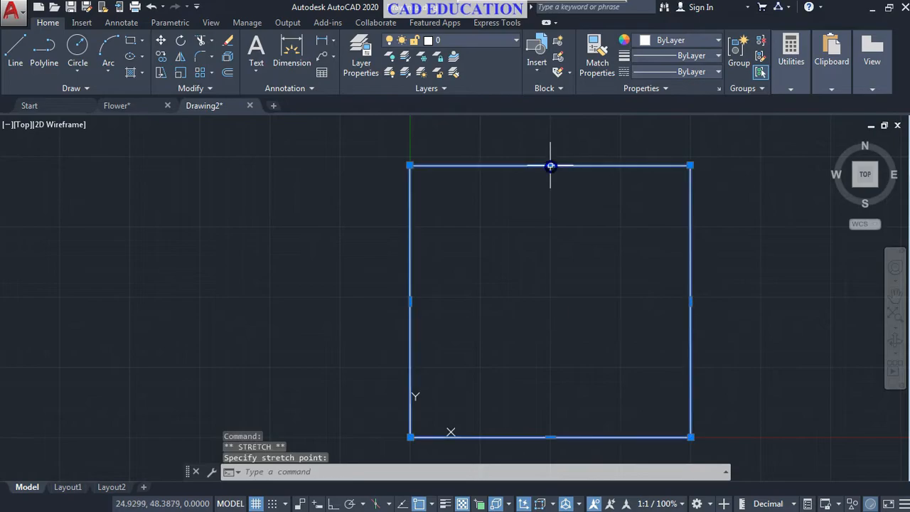
Offset the rectangle outward by 1 unit to form a double-line frame.
{"action": "middle_click_drag", "start_coordinate": [550, 305], "coordinate": [540, 302]}
{"action": "type", "text": "o"}
{"action": "key", "text": "Return"}
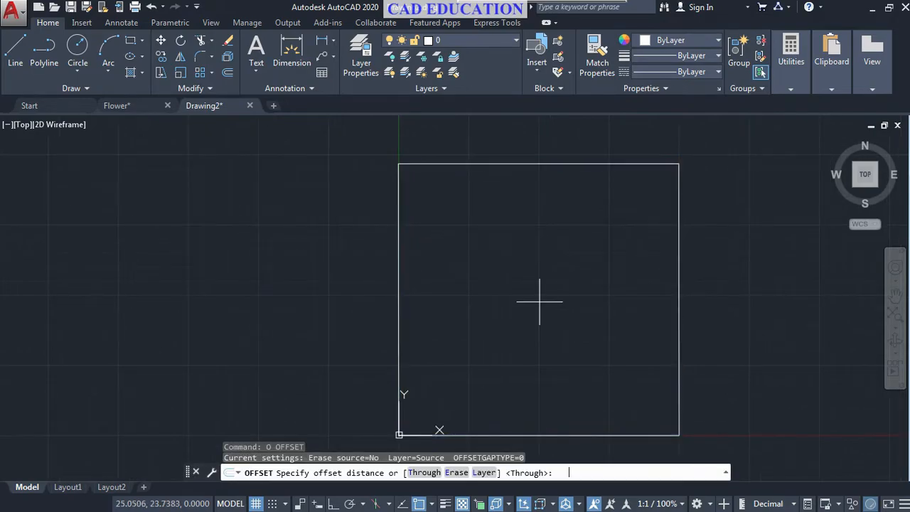
{"action": "type", "text": "1"}
{"action": "key", "text": "Return"}
{"action": "left_click", "coordinate": [567, 282]}
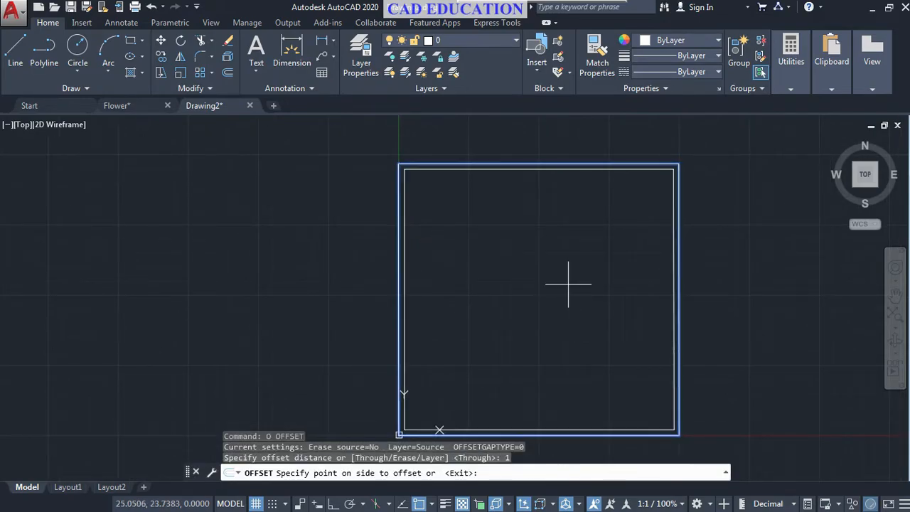
{"action": "left_click", "coordinate": [576, 139]}
{"action": "middle_click_drag", "start_coordinate": [672, 333], "coordinate": [698, 384]}
{"action": "middle_click_drag", "start_coordinate": [615, 321], "coordinate": [664, 346]}
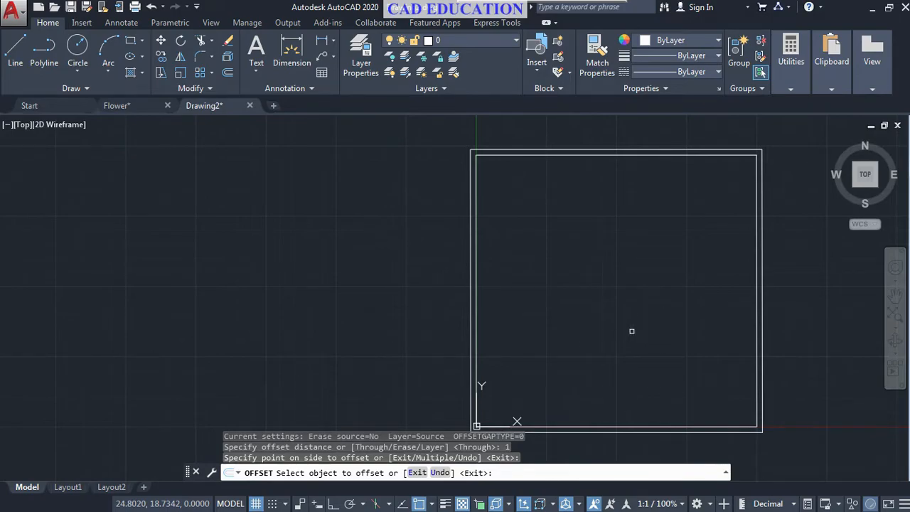
Save the framed rectangle drawing to the Desktop under the file name room.
{"action": "left_click", "coordinate": [20, 21]}
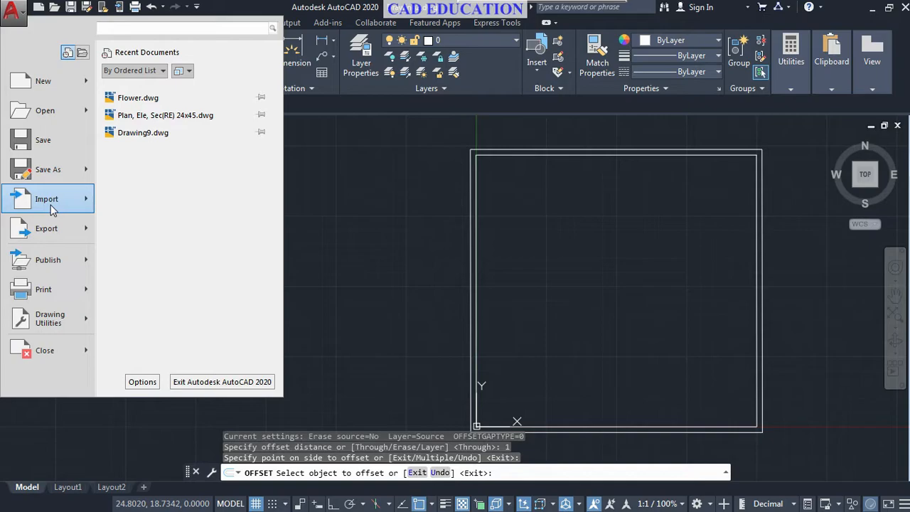
{"action": "left_click", "coordinate": [43, 140]}
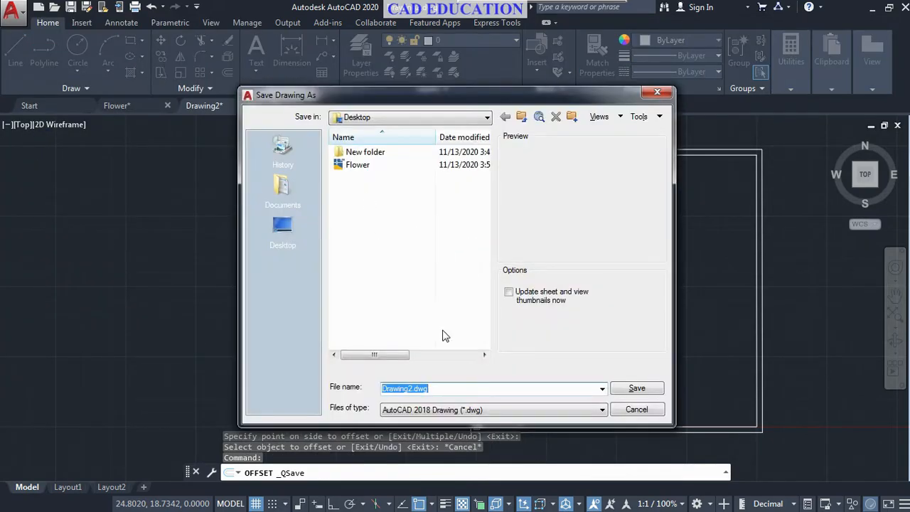
{"action": "type", "text": "r"}
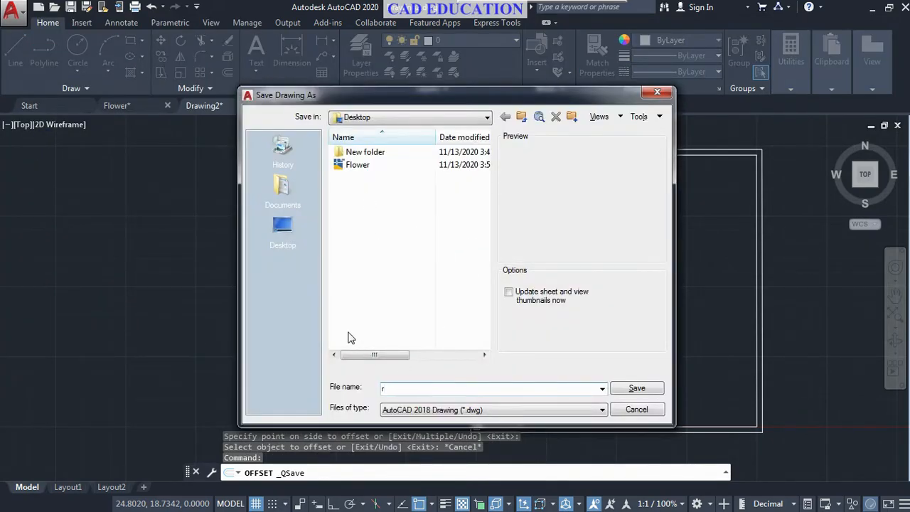
{"action": "type", "text": "oom"}
{"action": "left_click", "coordinate": [282, 239]}
{"action": "left_click", "coordinate": [638, 388]}
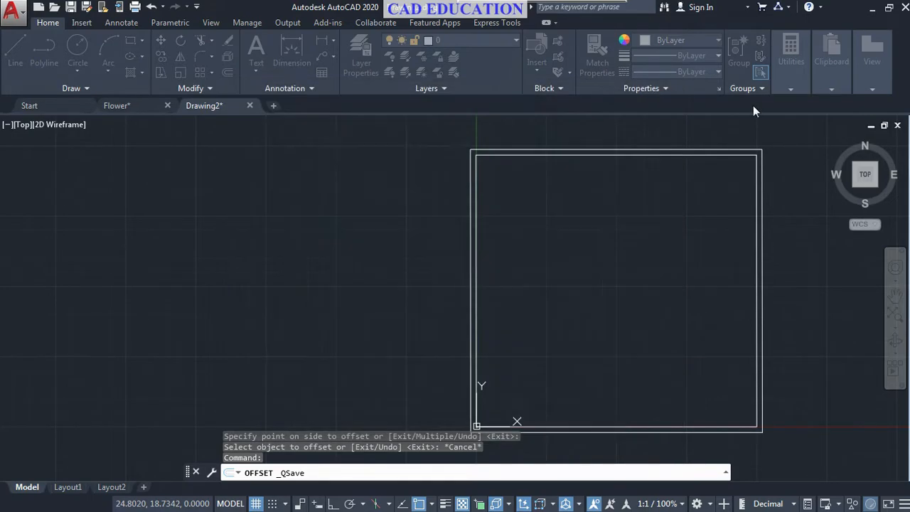
Create another blank drawing while keeping the Flower and room drawings open.
{"action": "left_click", "coordinate": [32, 106]}
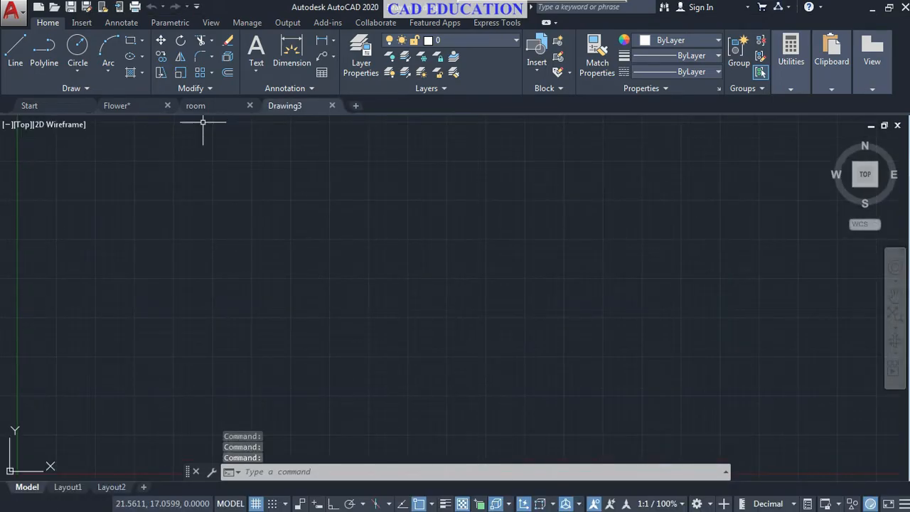
{"action": "mouse_move", "coordinate": [198, 105]}
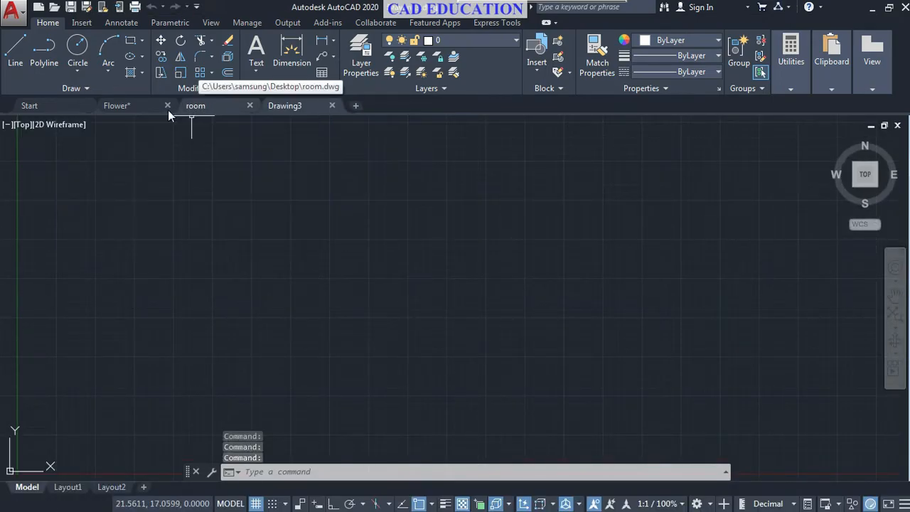
{"action": "mouse_move", "coordinate": [125, 110]}
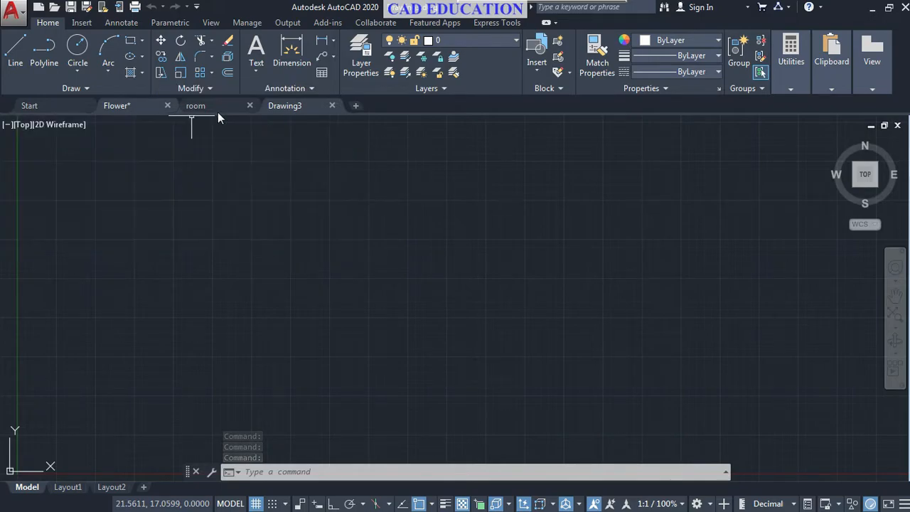
{"action": "mouse_move", "coordinate": [292, 112]}
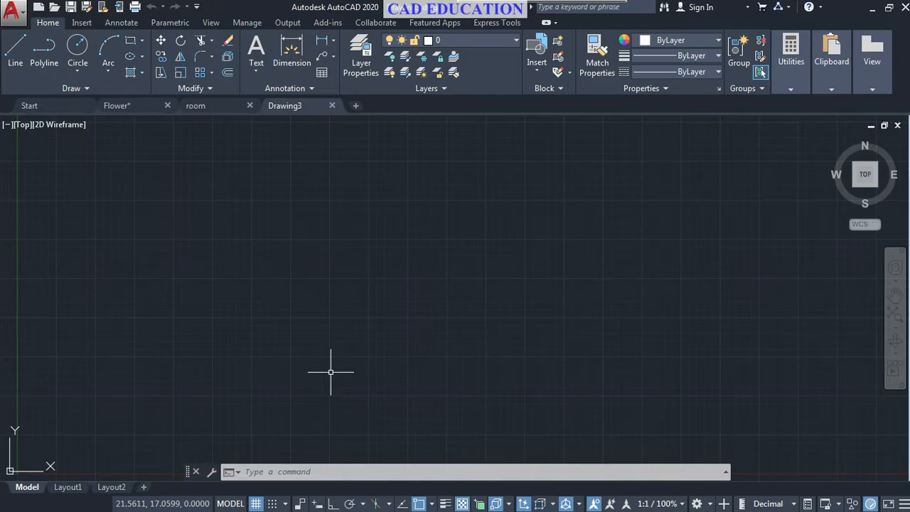
Open the external references manager with XREF and choose the room drawing from the Desktop as a DWG attachment.
{"action": "type", "text": "XREf"}
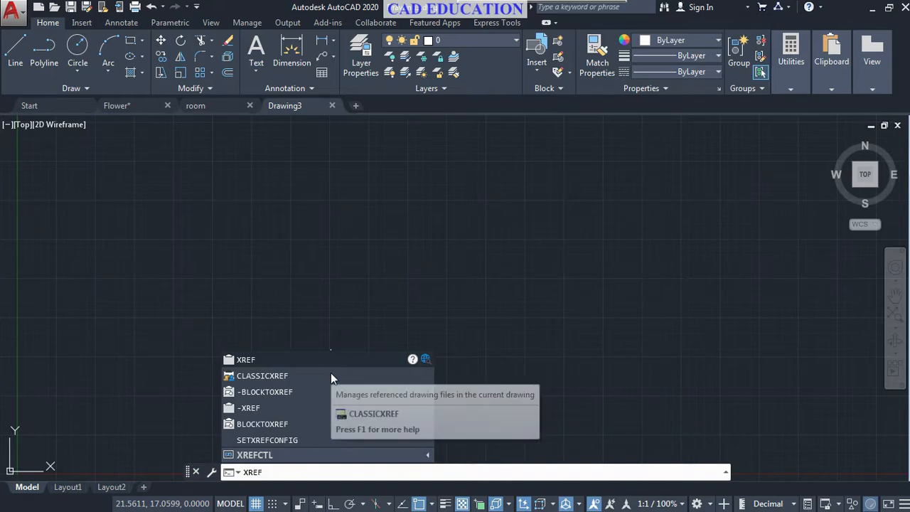
{"action": "key", "text": "Return"}
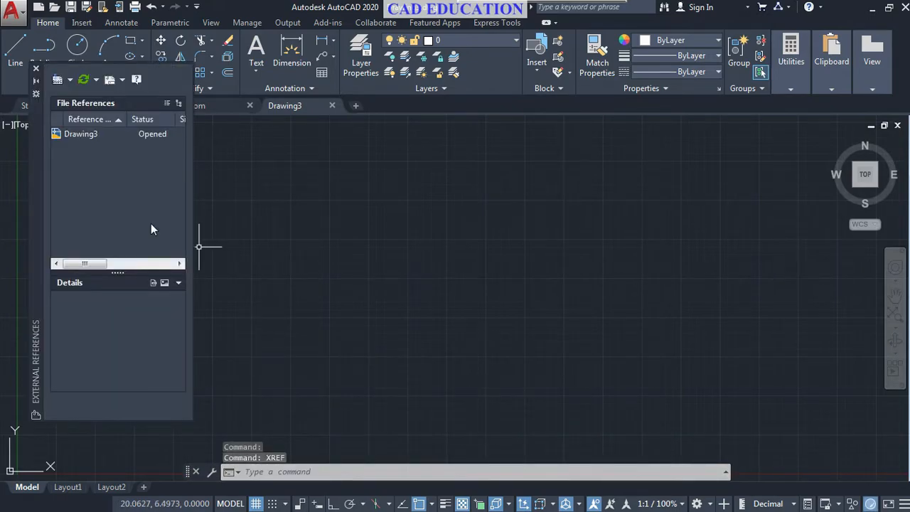
{"action": "left_click", "coordinate": [70, 80]}
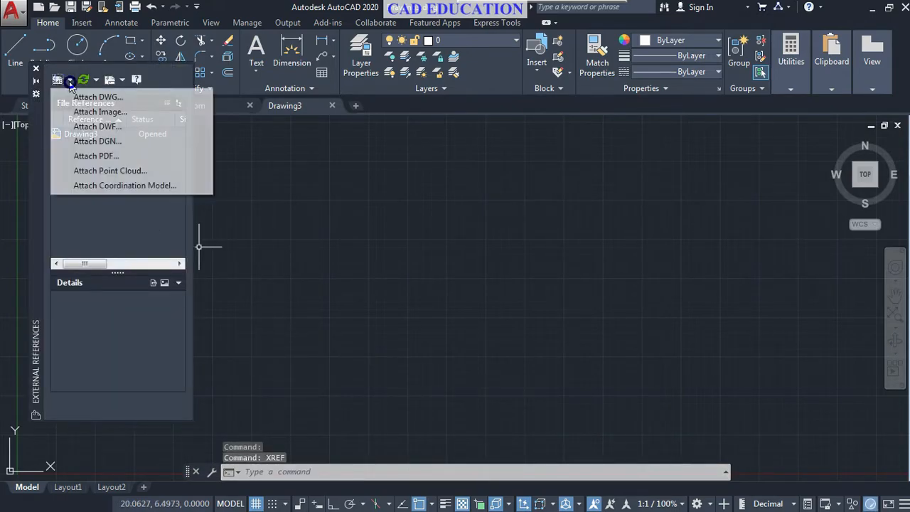
{"action": "left_click", "coordinate": [106, 97]}
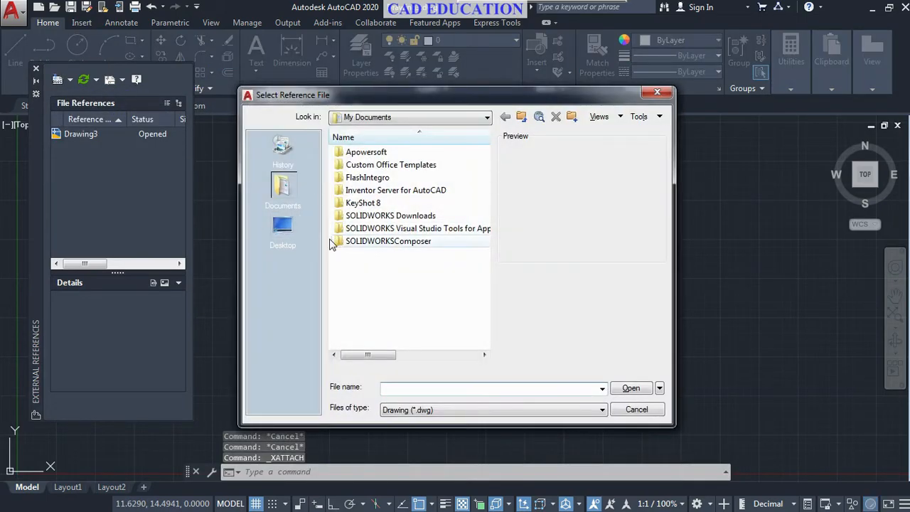
{"action": "left_click", "coordinate": [281, 238]}
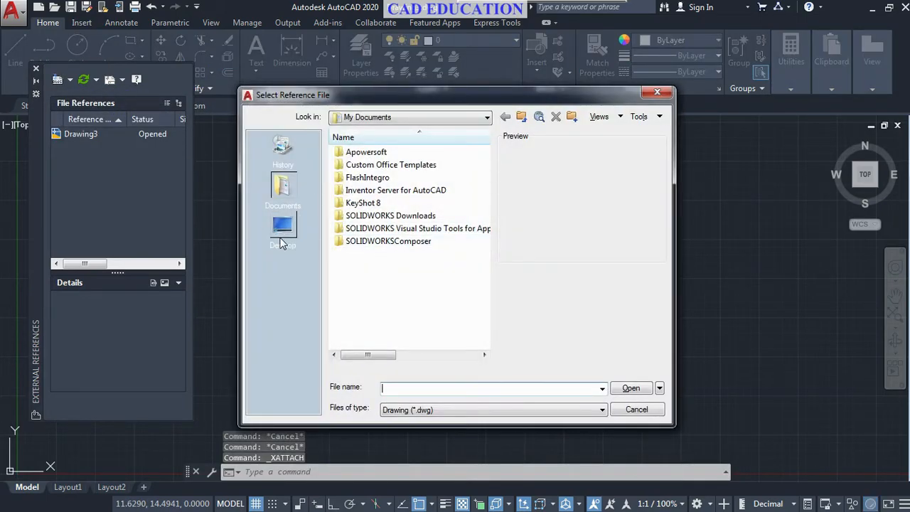
{"action": "left_click", "coordinate": [366, 228]}
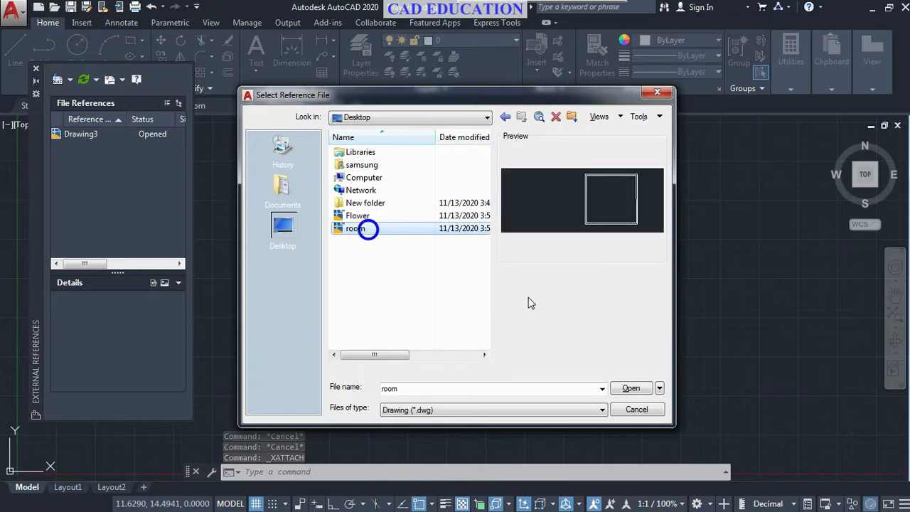
{"action": "left_click", "coordinate": [626, 388]}
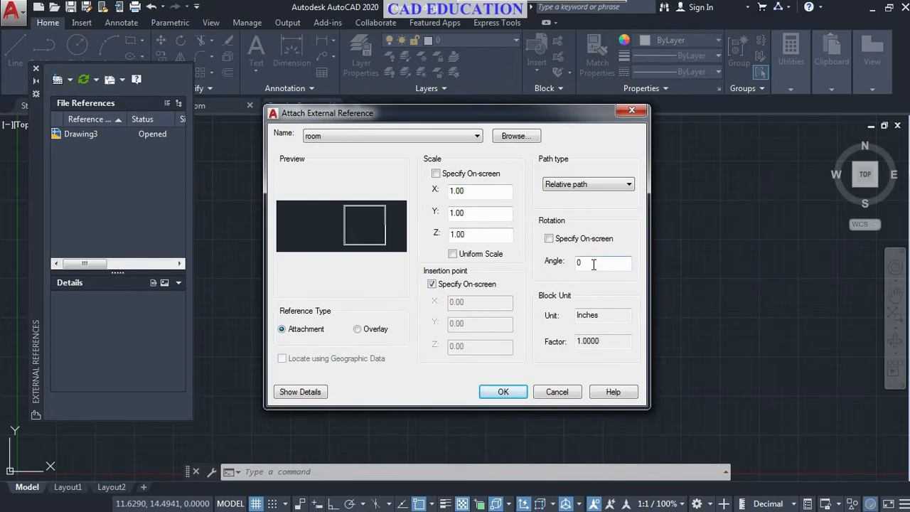
Attach the room reference with its scale specified on-screen, using scale factor 2 and placing it just right of the origin.
{"action": "left_click", "coordinate": [436, 174]}
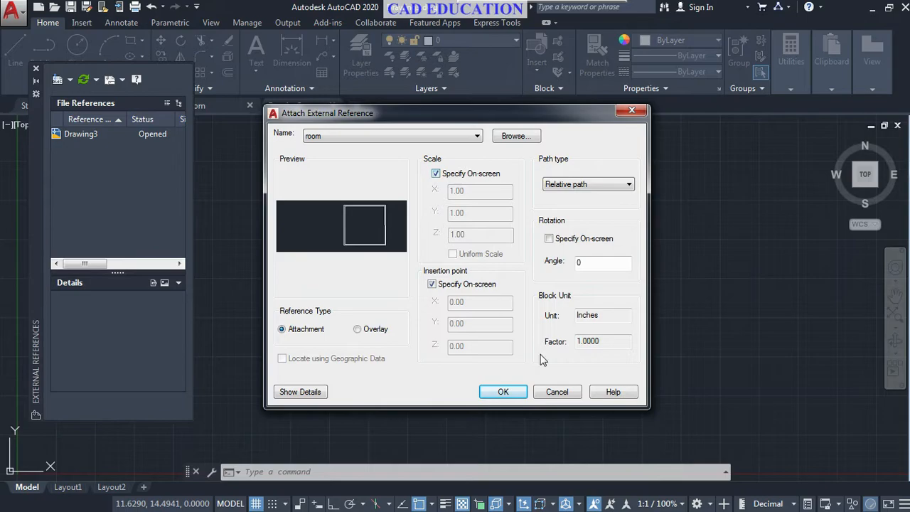
{"action": "left_click", "coordinate": [502, 393]}
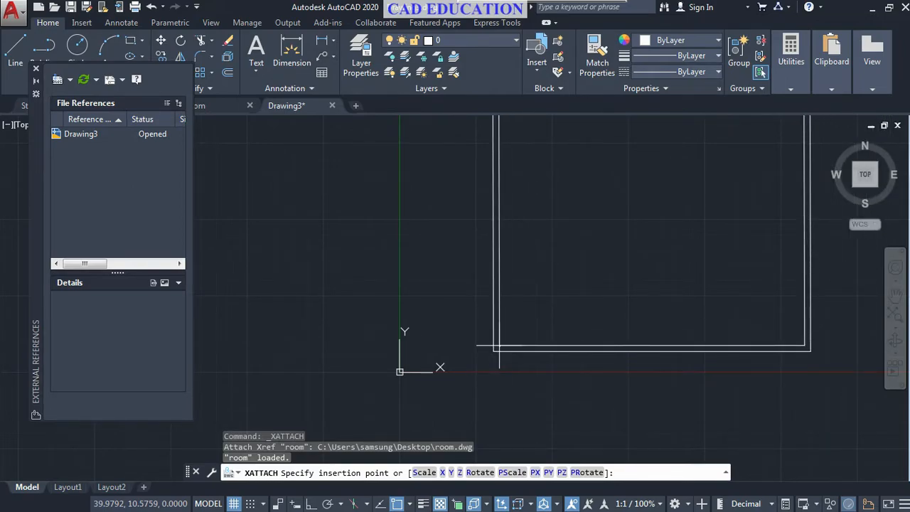
{"action": "left_click", "coordinate": [424, 472]}
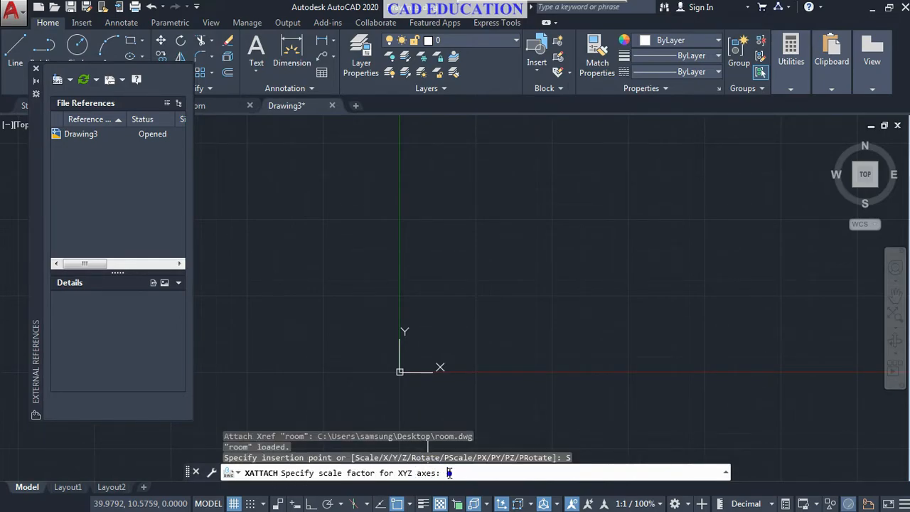
{"action": "type", "text": "2"}
{"action": "key", "text": "Return"}
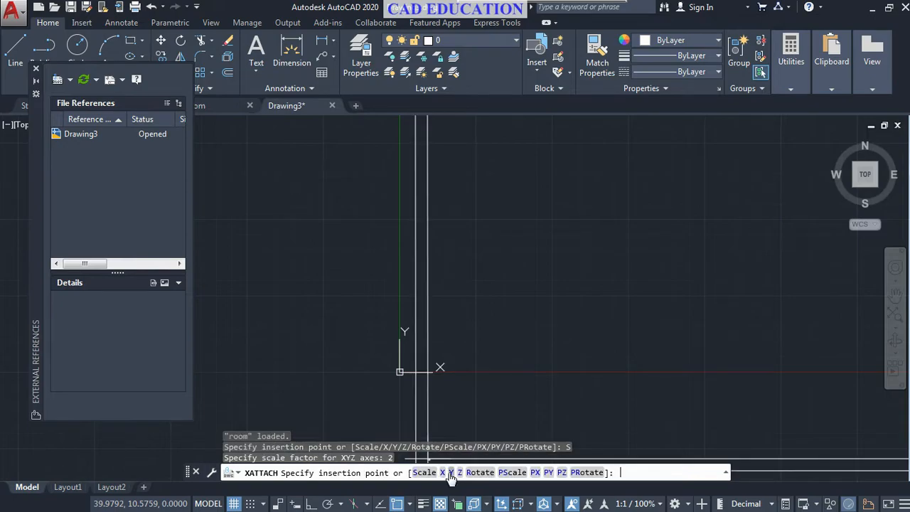
{"action": "left_click", "coordinate": [507, 361]}
{"action": "scroll", "coordinate": [586, 375], "scroll_direction": "down", "scroll_amount": 8}
{"action": "middle_click_drag", "start_coordinate": [581, 379], "coordinate": [472, 346]}
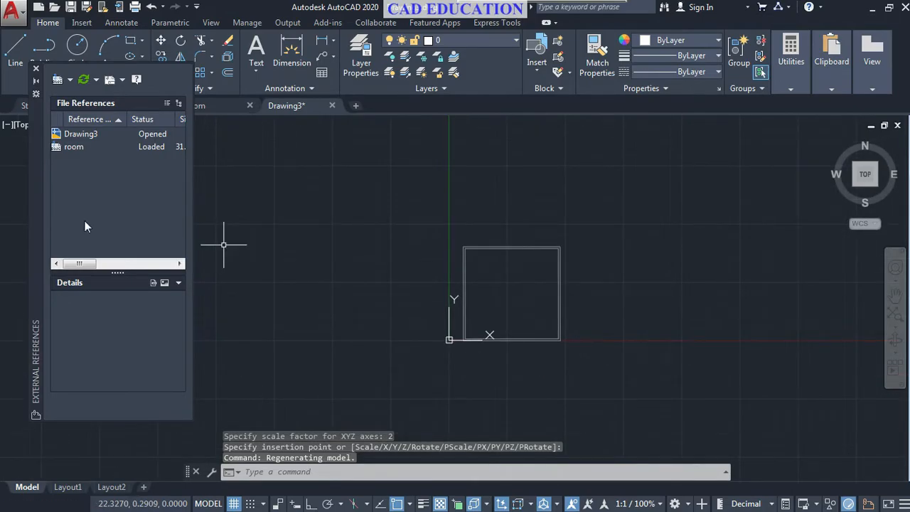
{"action": "left_click", "coordinate": [63, 80]}
{"action": "left_click", "coordinate": [99, 97]}
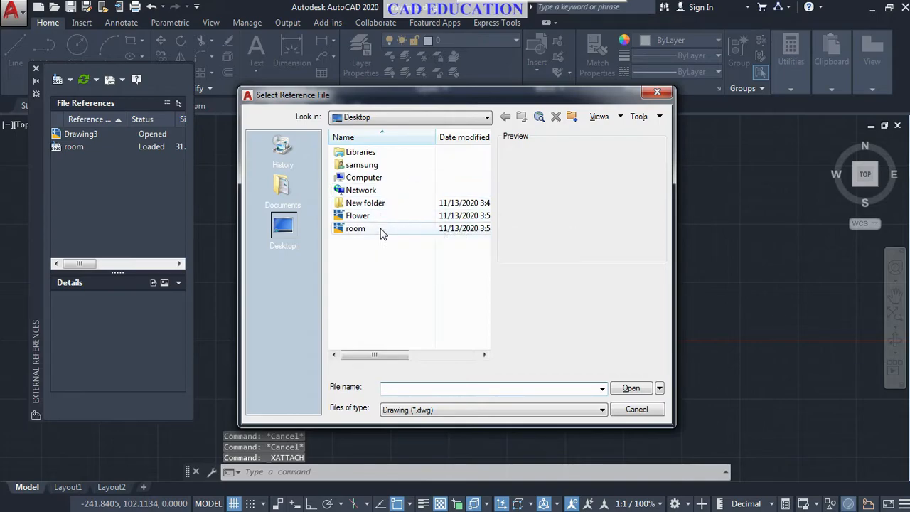
{"action": "left_click", "coordinate": [382, 229]}
{"action": "left_click", "coordinate": [620, 387]}
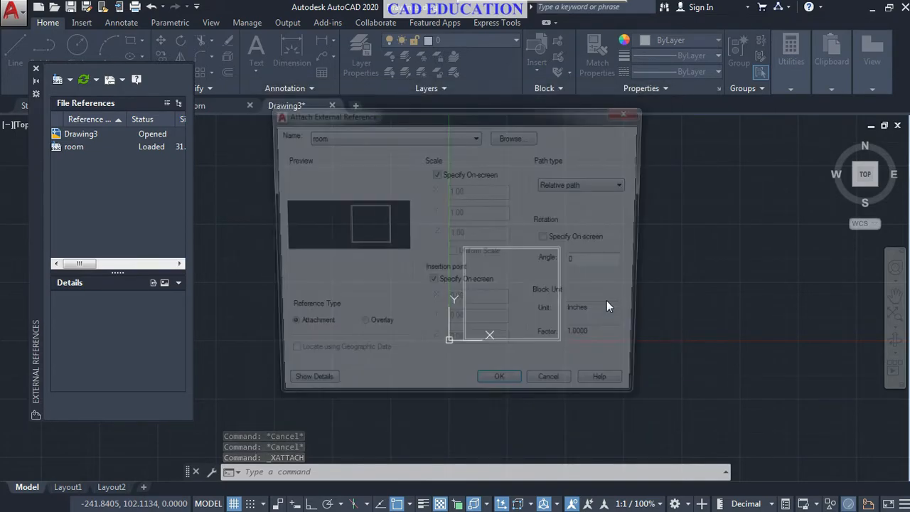
{"action": "left_click", "coordinate": [500, 392]}
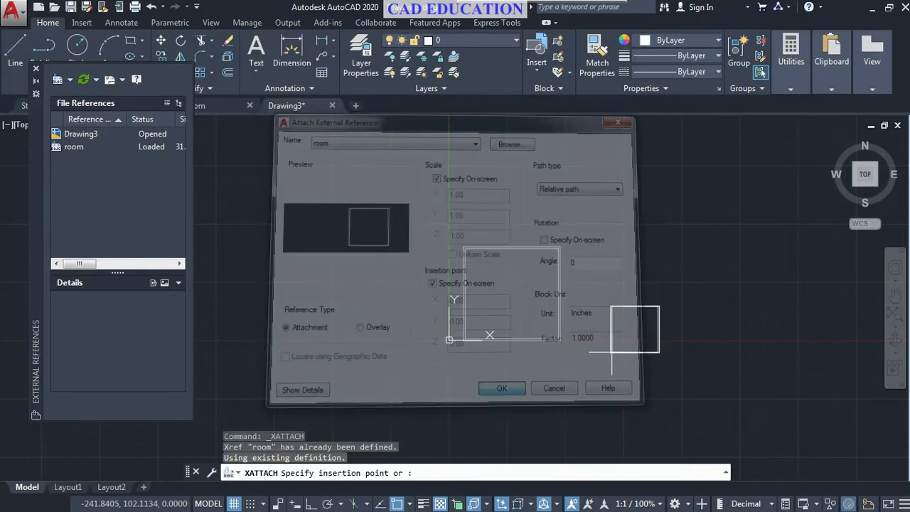
{"action": "scroll", "coordinate": [583, 328], "scroll_direction": "up", "scroll_amount": 4}
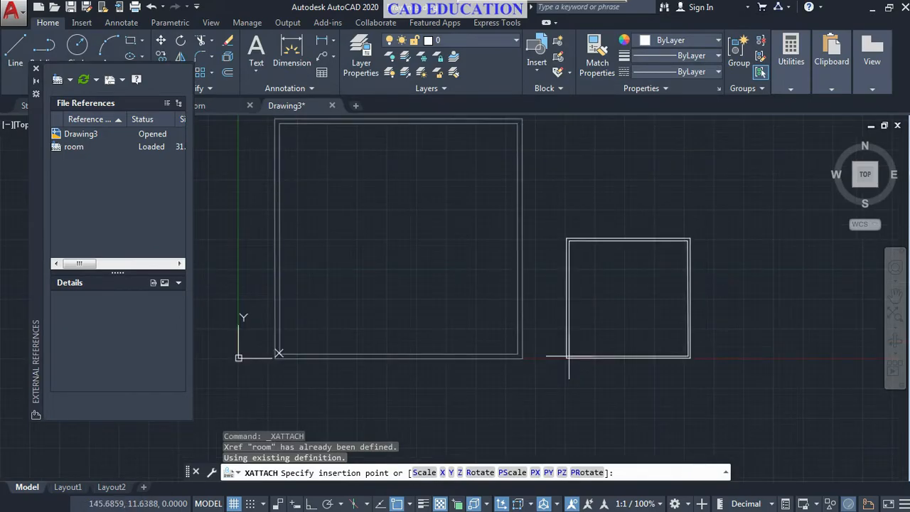
{"action": "left_click", "coordinate": [569, 356]}
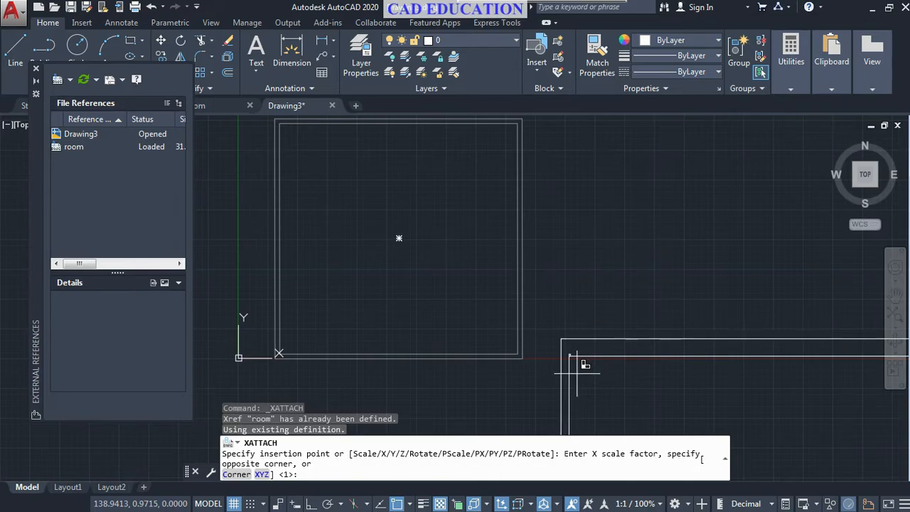
{"action": "left_click", "coordinate": [581, 368]}
{"action": "middle_click_drag", "start_coordinate": [529, 302], "coordinate": [604, 313]}
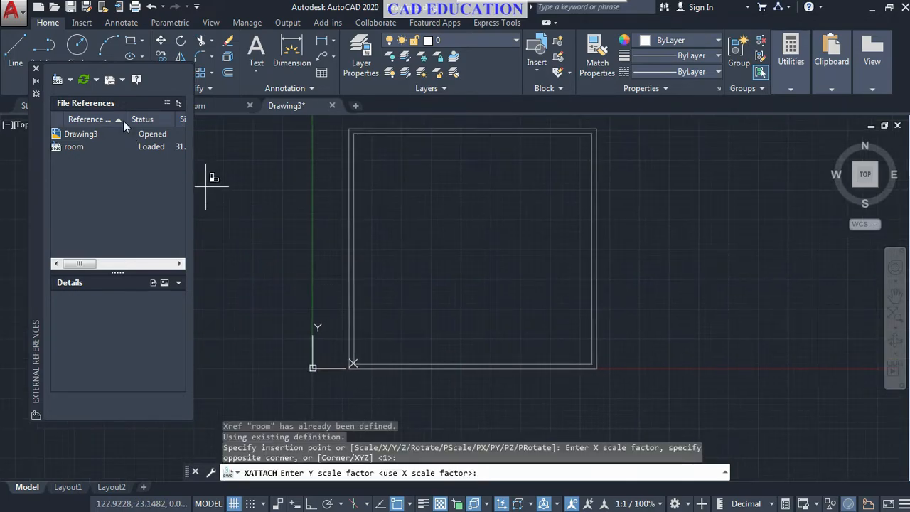
Choose the Flower drawing from the Desktop as a DWG attachment.
{"action": "left_click", "coordinate": [69, 80]}
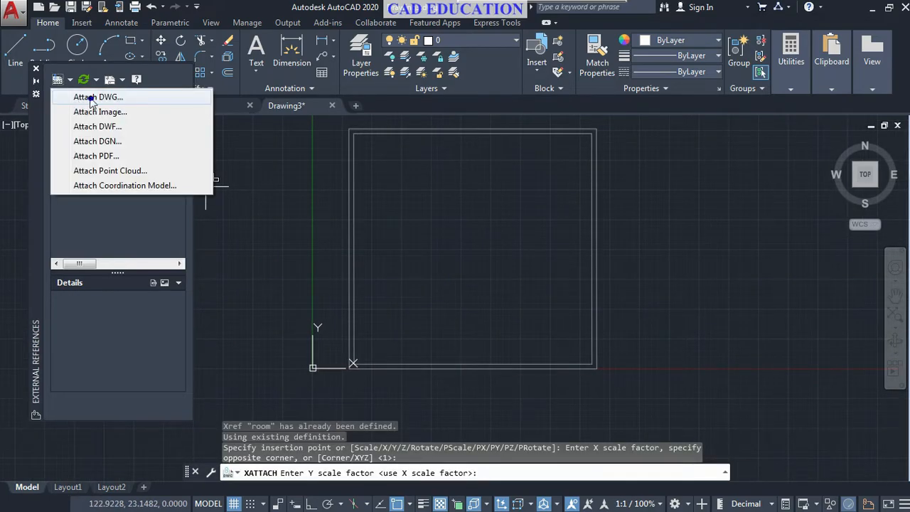
{"action": "left_click", "coordinate": [85, 96]}
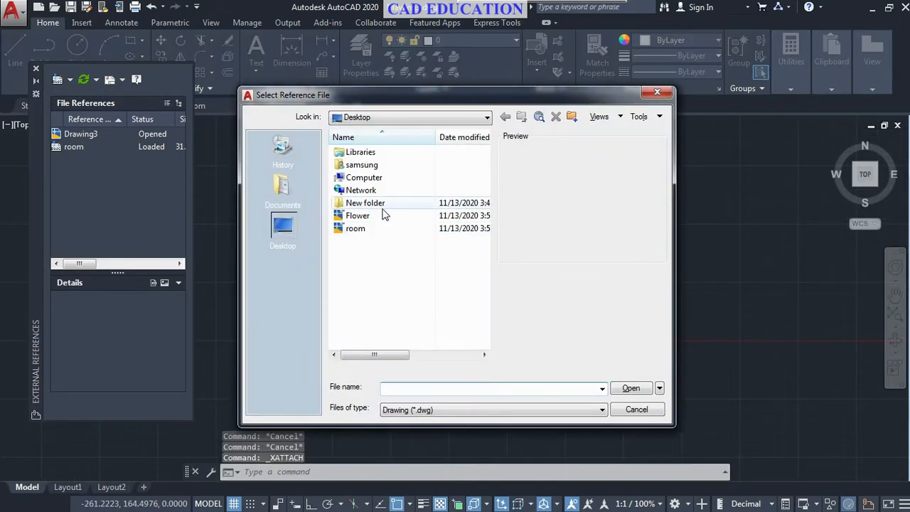
{"action": "left_click", "coordinate": [378, 229]}
{"action": "left_click", "coordinate": [357, 215]}
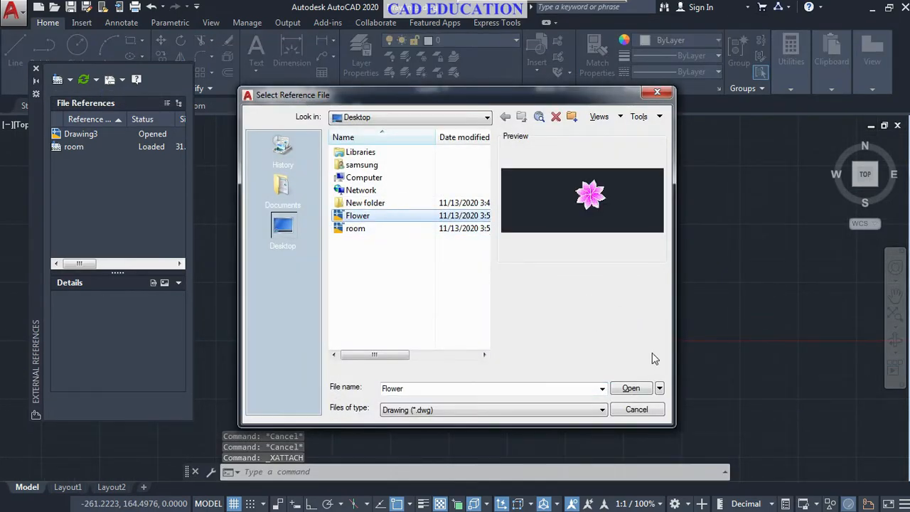
{"action": "left_click", "coordinate": [631, 387]}
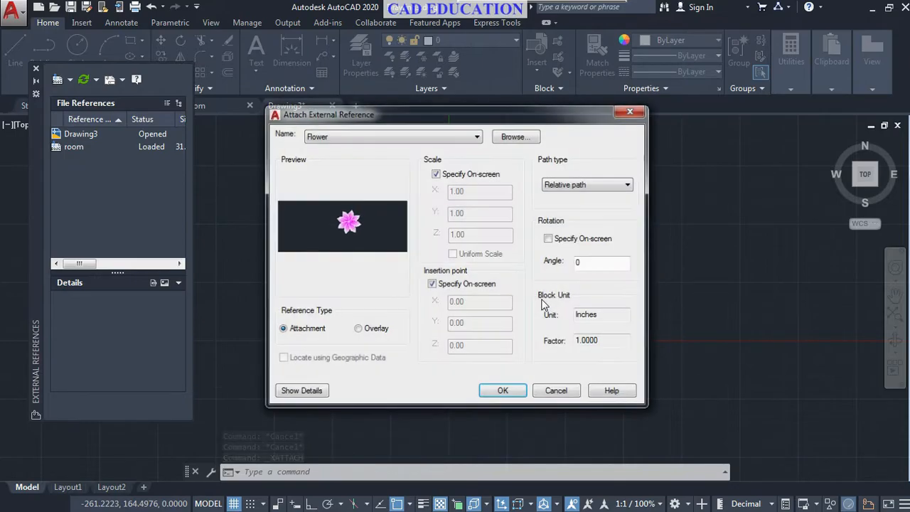
Attach the Flower reference at the preset scale of 1 instead of an on-screen scale, placing it at the centre of the room.
{"action": "left_click", "coordinate": [435, 174]}
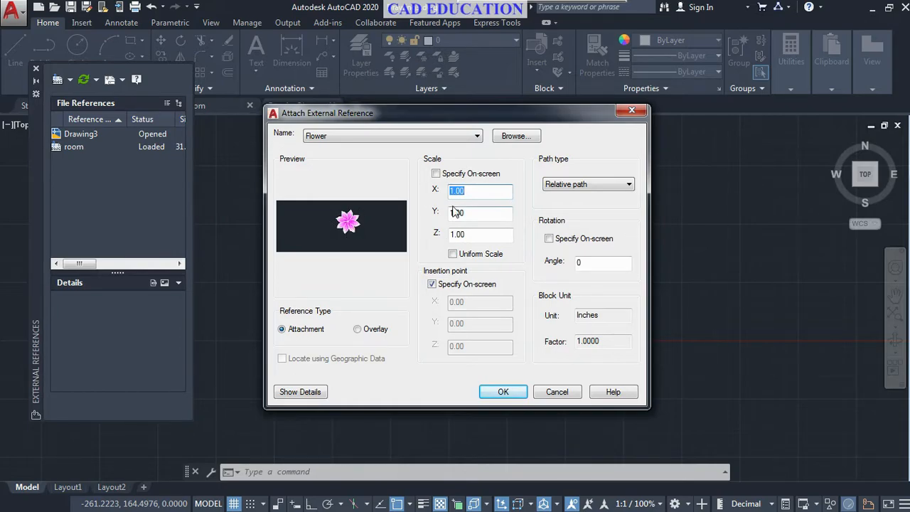
{"action": "left_click", "coordinate": [503, 390]}
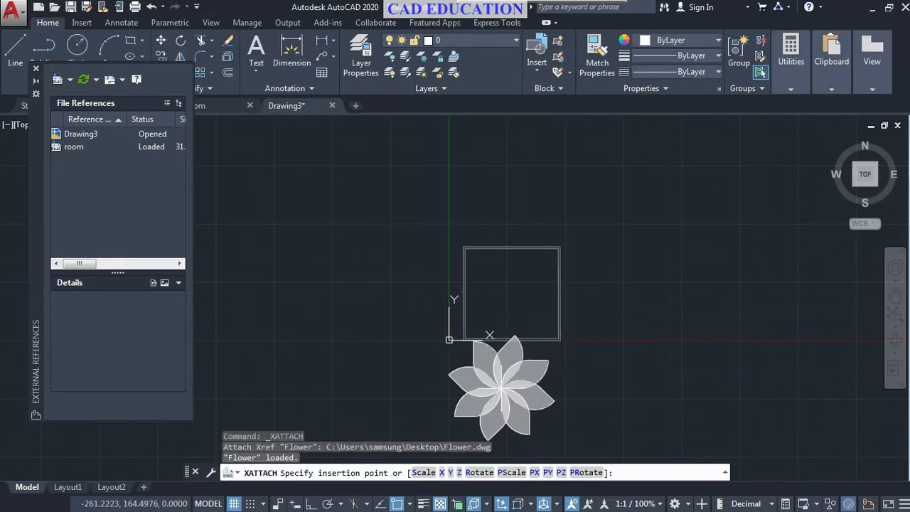
{"action": "left_click", "coordinate": [489, 334]}
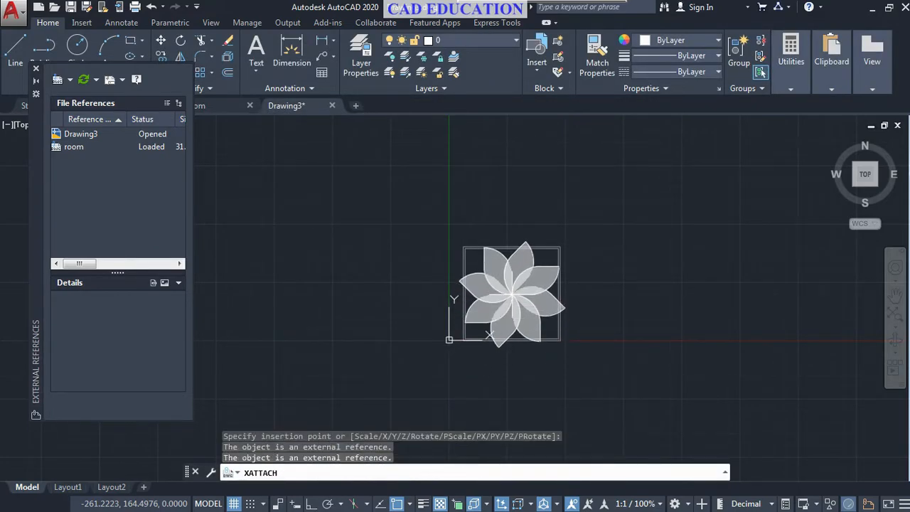
{"action": "scroll", "coordinate": [512, 291], "scroll_direction": "up", "scroll_amount": 4}
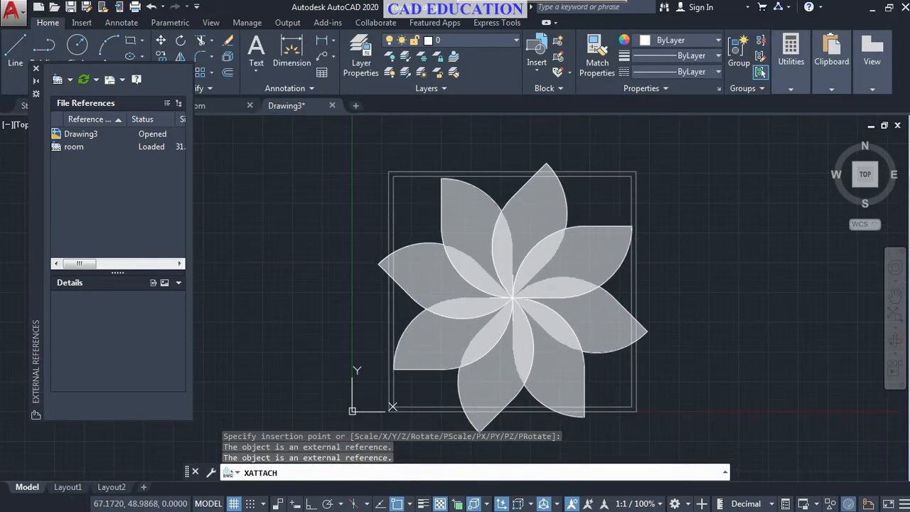
{"action": "left_click", "coordinate": [512, 300]}
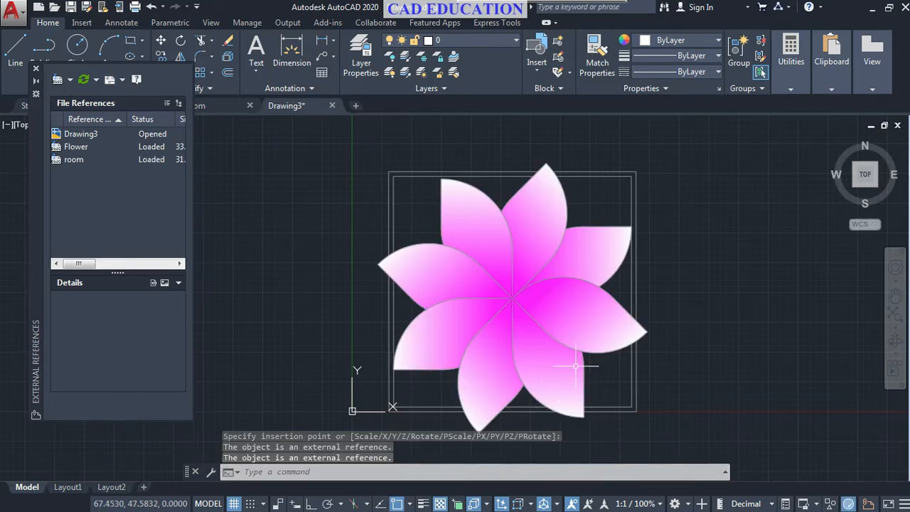
Select the attached flower and examine the size, type and date of both references in the external references manager.
{"action": "scroll", "coordinate": [697, 372], "scroll_direction": "down", "scroll_amount": 4}
{"action": "mouse_move", "coordinate": [696, 374]}
{"action": "middle_mouse_down"}
{"action": "mouse_move", "coordinate": [609, 329]}
{"action": "mouse_move", "coordinate": [593, 306]}
{"action": "middle_mouse_up"}
{"action": "left_click", "coordinate": [514, 265]}
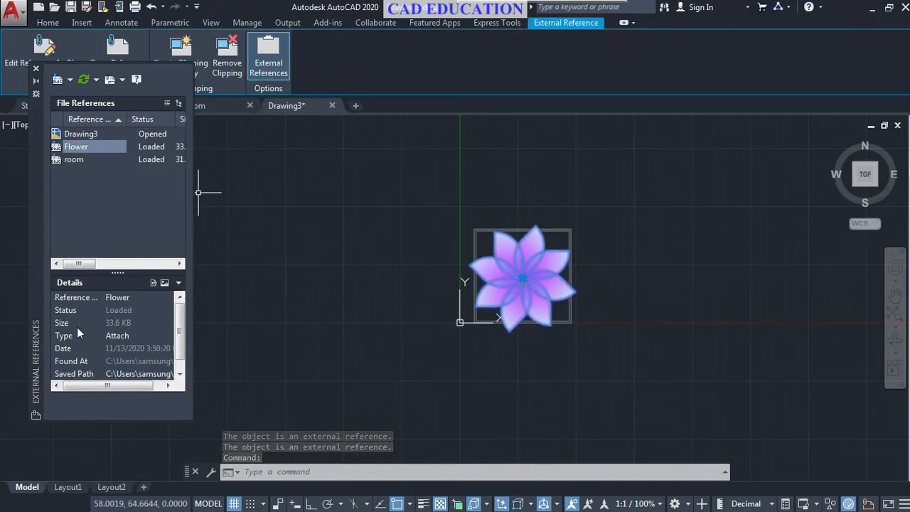
{"action": "left_click", "coordinate": [112, 322]}
{"action": "mouse_move", "coordinate": [178, 325]}
{"action": "left_mouse_down"}
{"action": "mouse_move", "coordinate": [178, 332]}
{"action": "mouse_move", "coordinate": [177, 325]}
{"action": "left_mouse_up"}
{"action": "left_click_drag", "start_coordinate": [86, 264], "coordinate": [105, 265]}
{"action": "mouse_move", "coordinate": [110, 268]}
{"action": "left_mouse_down"}
{"action": "mouse_move", "coordinate": [170, 268]}
{"action": "mouse_move", "coordinate": [118, 268]}
{"action": "left_mouse_up"}
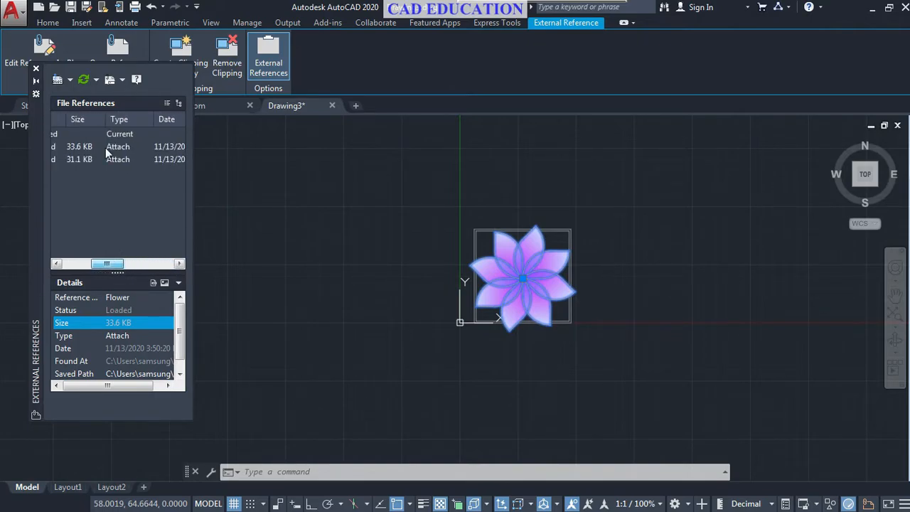
{"action": "left_click_drag", "start_coordinate": [101, 266], "coordinate": [79, 271]}
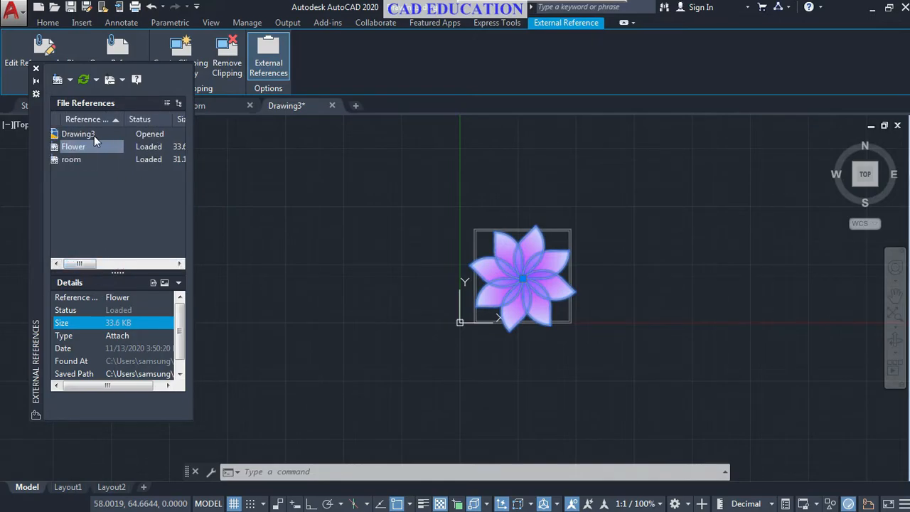
{"action": "left_click_drag", "start_coordinate": [111, 264], "coordinate": [90, 262]}
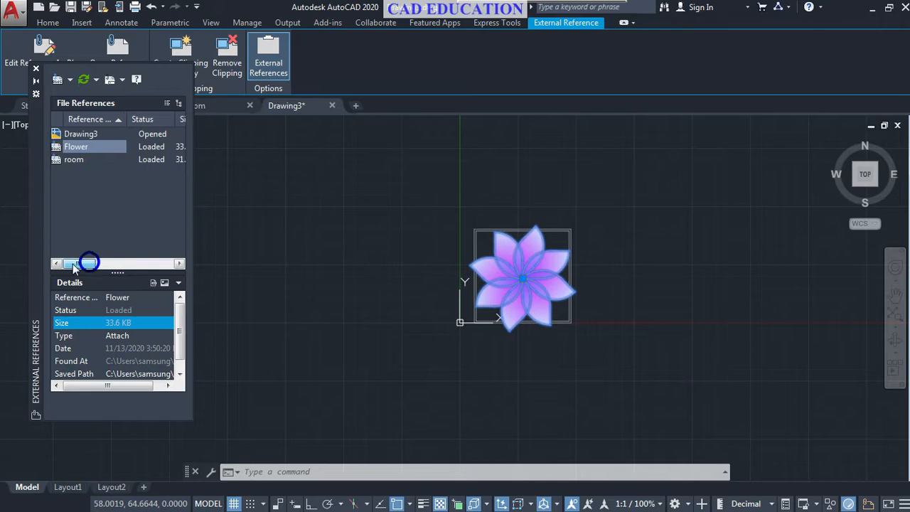
Review the Flower reference's xref type and path type options, and detach it from the drawing.
{"action": "right_click", "coordinate": [82, 147]}
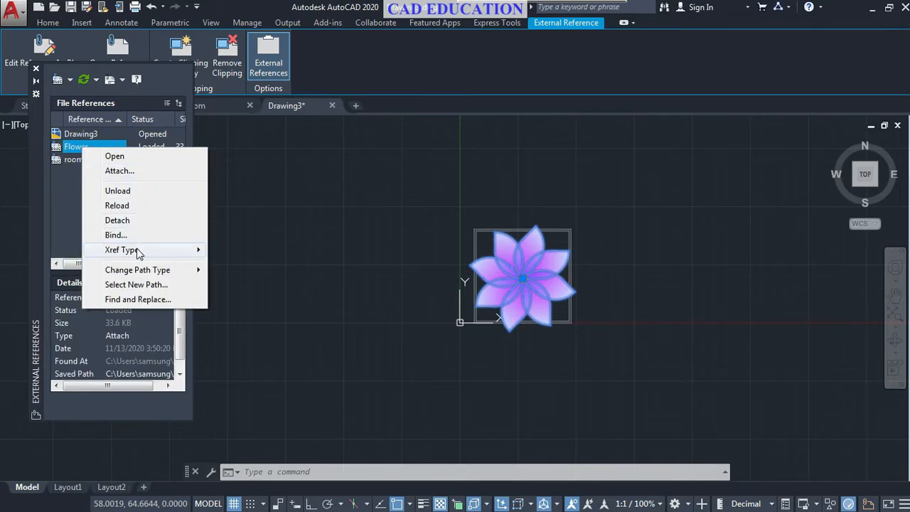
{"action": "mouse_move", "coordinate": [137, 253]}
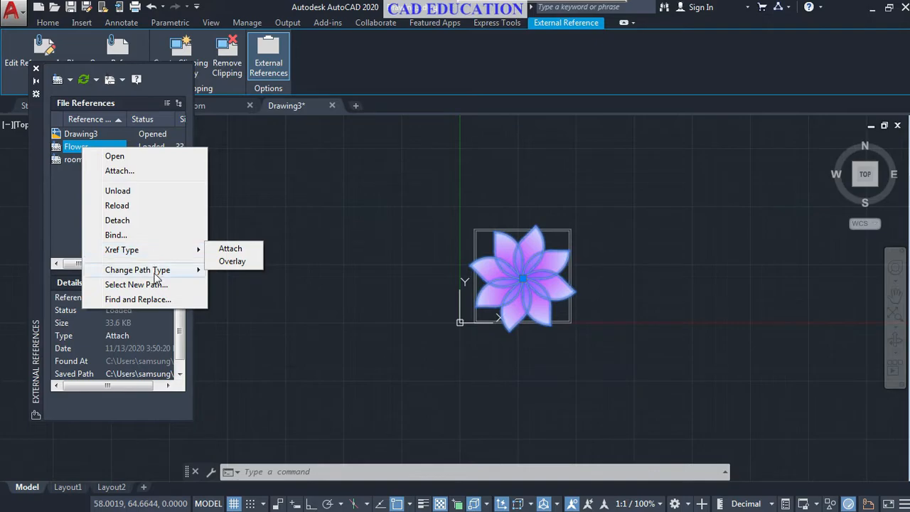
{"action": "mouse_move", "coordinate": [154, 275]}
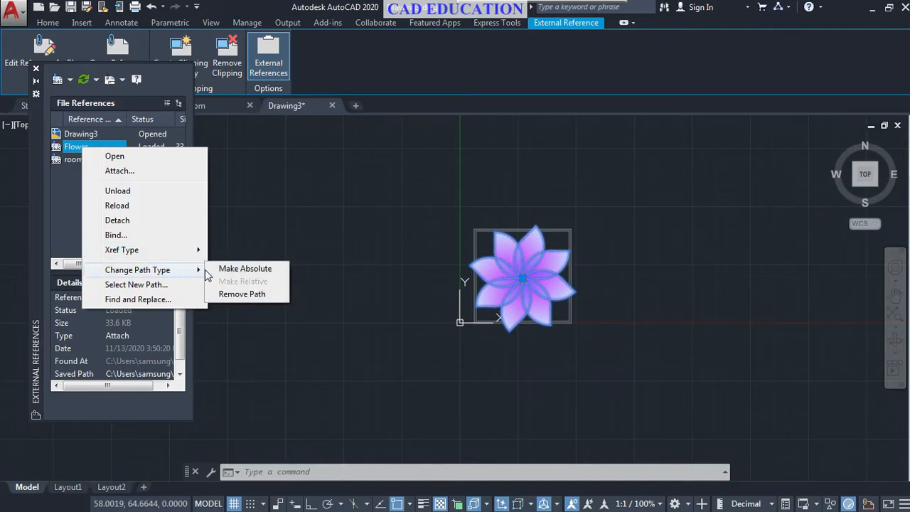
{"action": "left_click", "coordinate": [153, 221]}
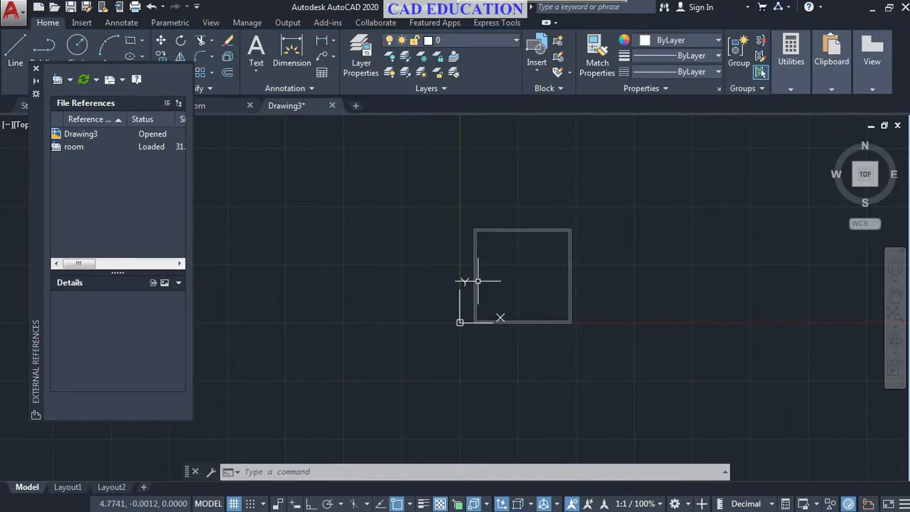
Choose the Flower drawing from the Desktop as a DWG attachment, with its scale specified on-screen.
{"action": "left_click", "coordinate": [69, 85]}
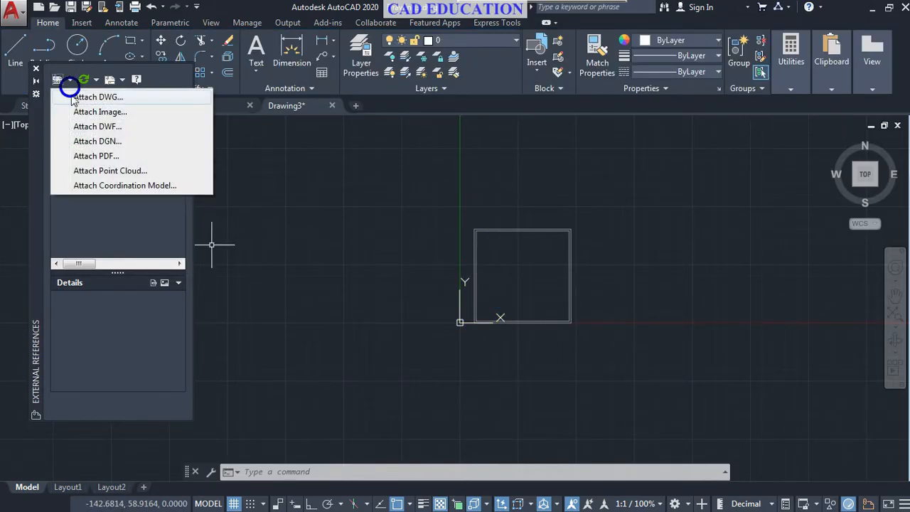
{"action": "left_click", "coordinate": [110, 97]}
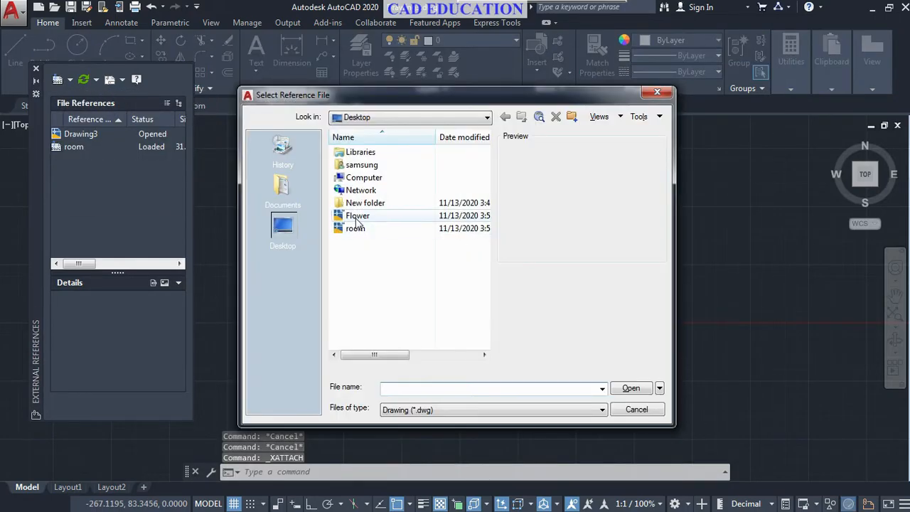
{"action": "left_click", "coordinate": [357, 218]}
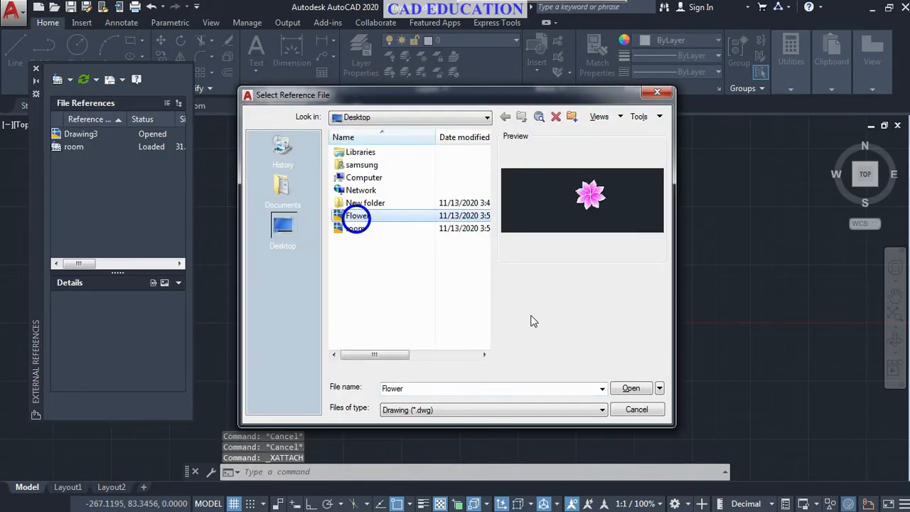
{"action": "left_click", "coordinate": [619, 390]}
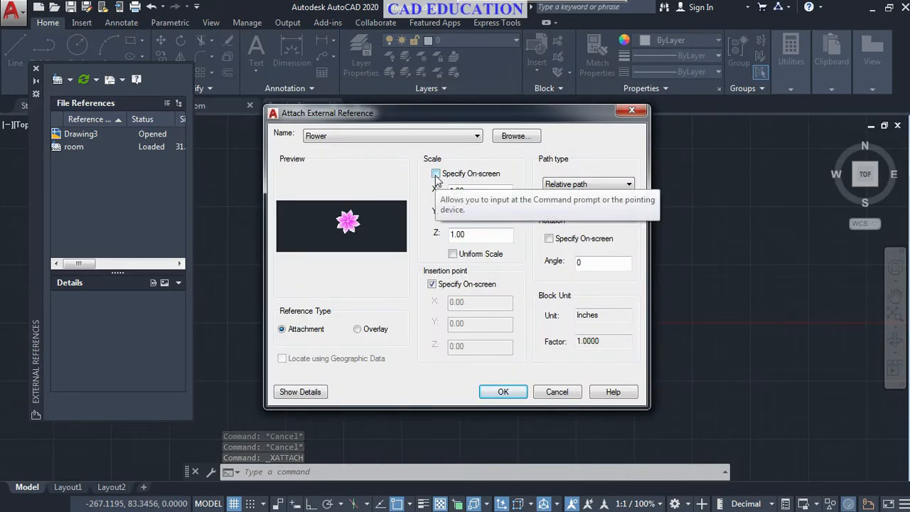
{"action": "left_click", "coordinate": [436, 174]}
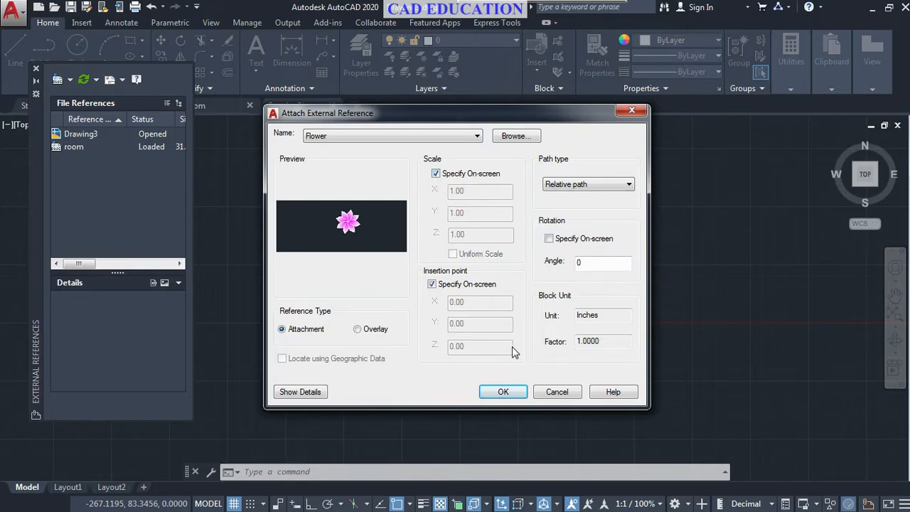
{"action": "left_click", "coordinate": [505, 393]}
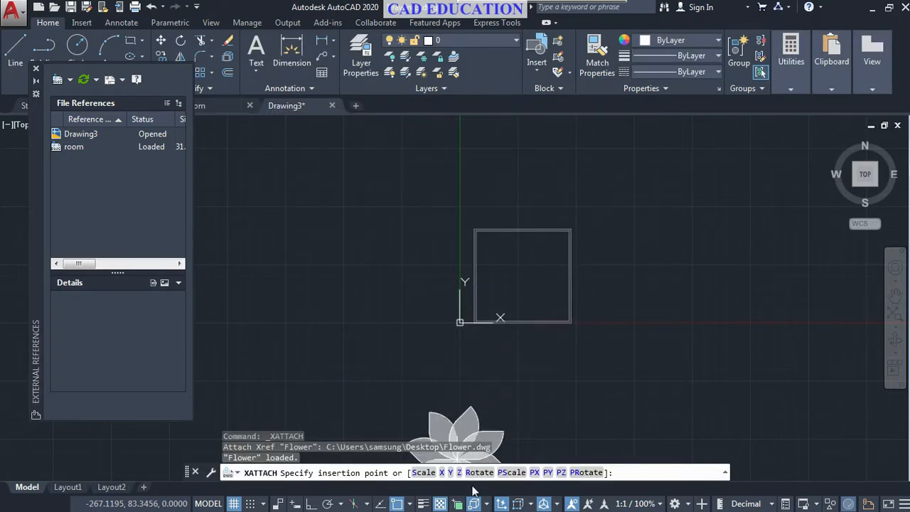
Place the Flower reference at the room's geometric center with X and Y scale factors of .5.
{"action": "left_click", "coordinate": [523, 276]}
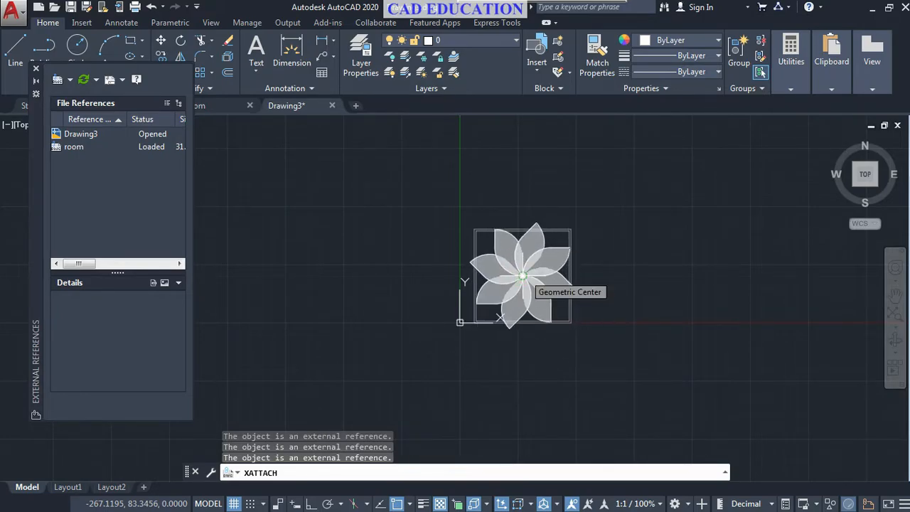
{"action": "left_click", "coordinate": [523, 276]}
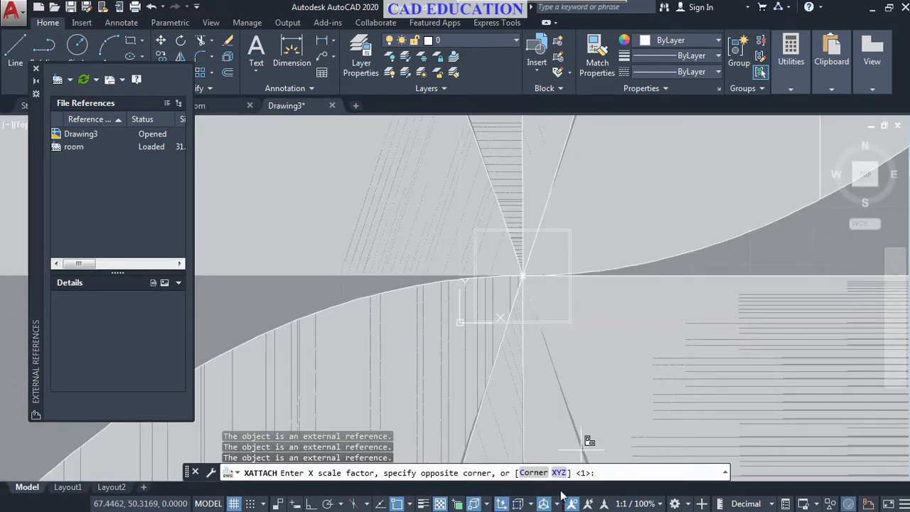
{"action": "left_click", "coordinate": [607, 473]}
{"action": "type", "text": ".5"}
{"action": "key", "text": "Return"}
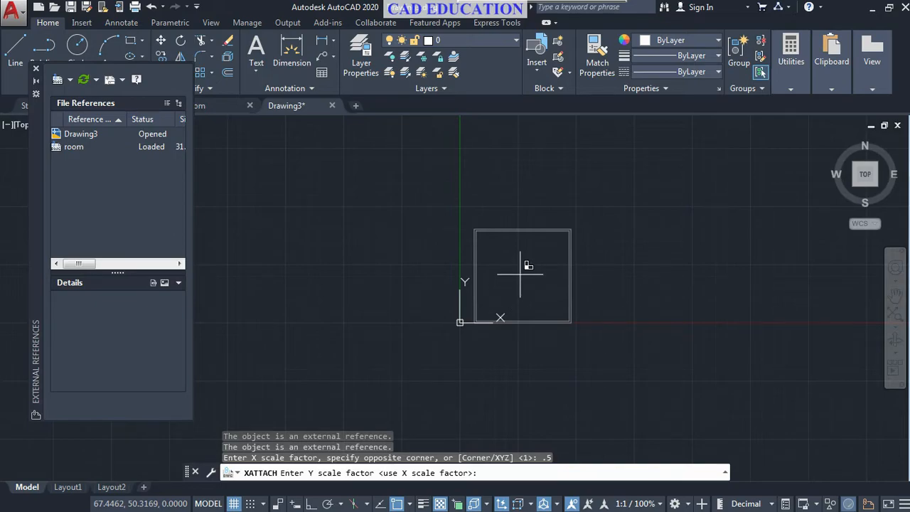
{"action": "left_click", "coordinate": [538, 473]}
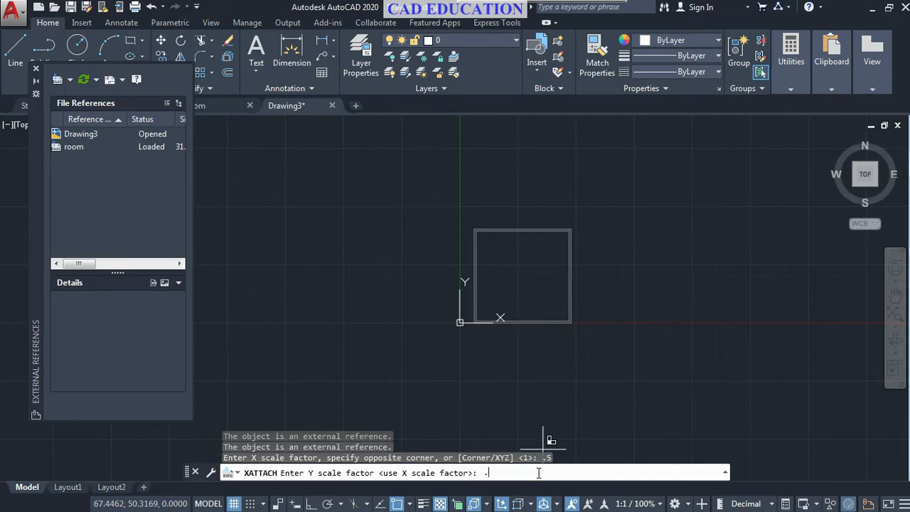
{"action": "type", "text": ".5"}
{"action": "key", "text": "Return"}
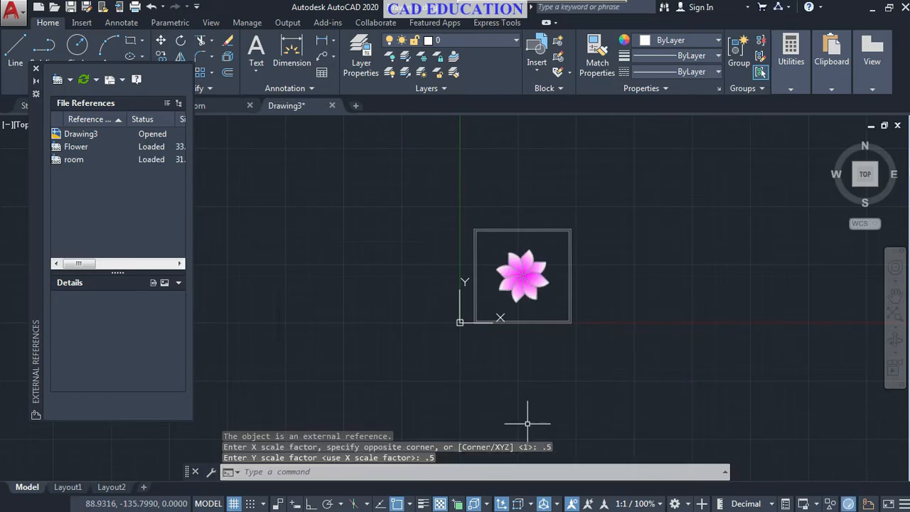
Inspect the scaled flower inside the room and select it to check its reference details.
{"action": "scroll", "coordinate": [529, 288], "scroll_direction": "up", "scroll_amount": 4}
{"action": "scroll", "coordinate": [526, 288], "scroll_direction": "up", "scroll_amount": 2}
{"action": "scroll", "coordinate": [531, 296], "scroll_direction": "down", "scroll_amount": 2}
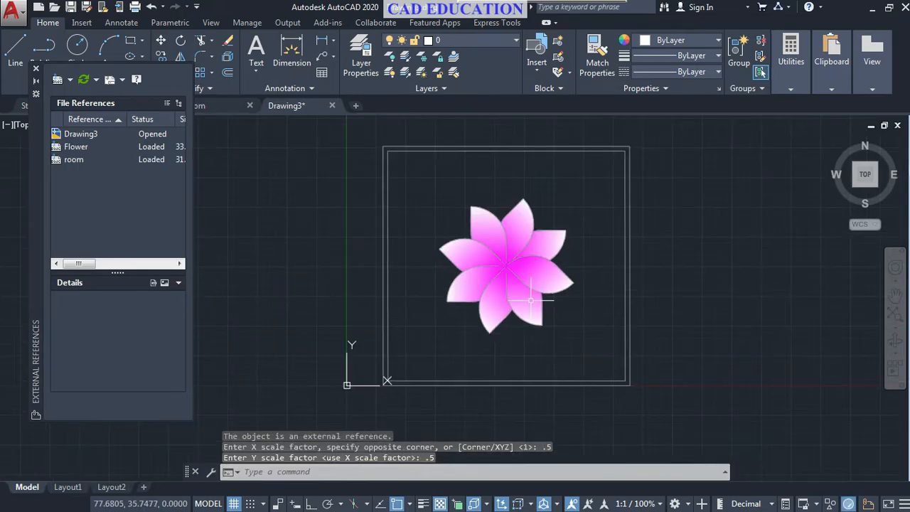
{"action": "middle_click_drag", "start_coordinate": [533, 297], "coordinate": [546, 301]}
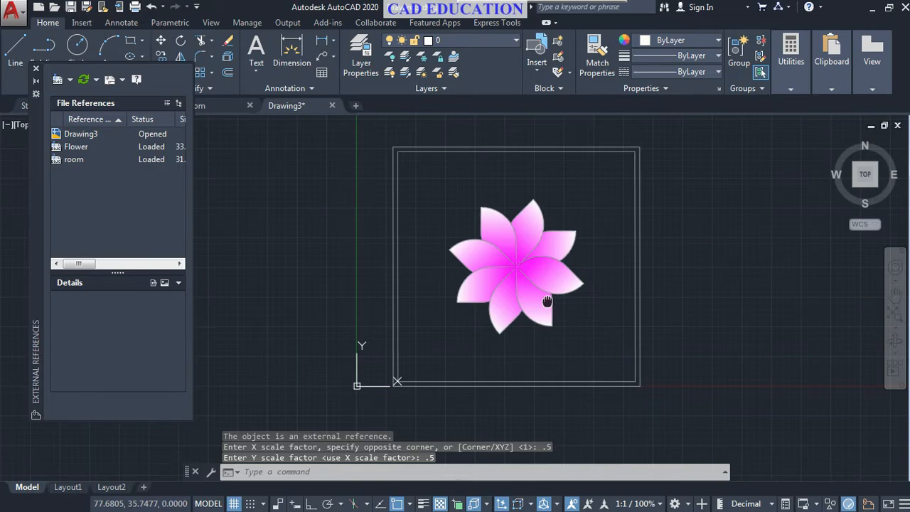
{"action": "middle_click_drag", "start_coordinate": [546, 301], "coordinate": [577, 303]}
{"action": "left_click", "coordinate": [578, 298]}
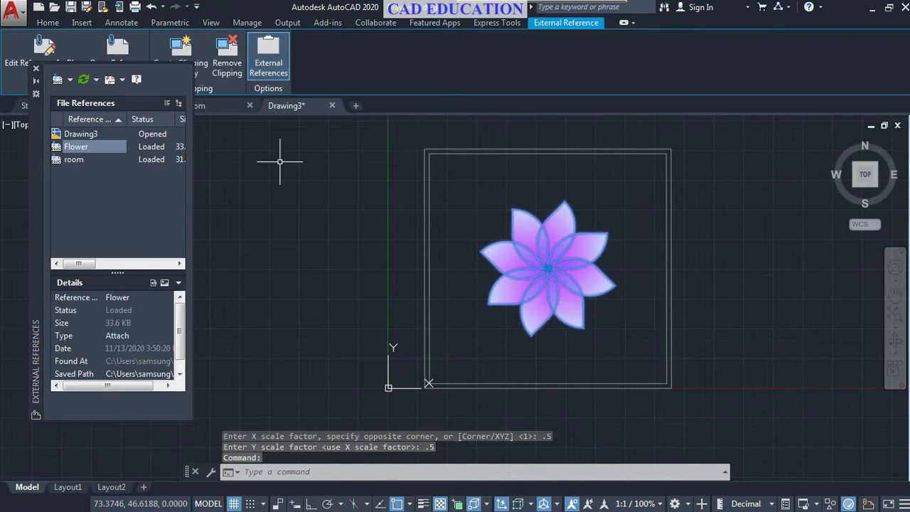
{"action": "key", "text": "Return"}
{"action": "left_click", "coordinate": [662, 99]}
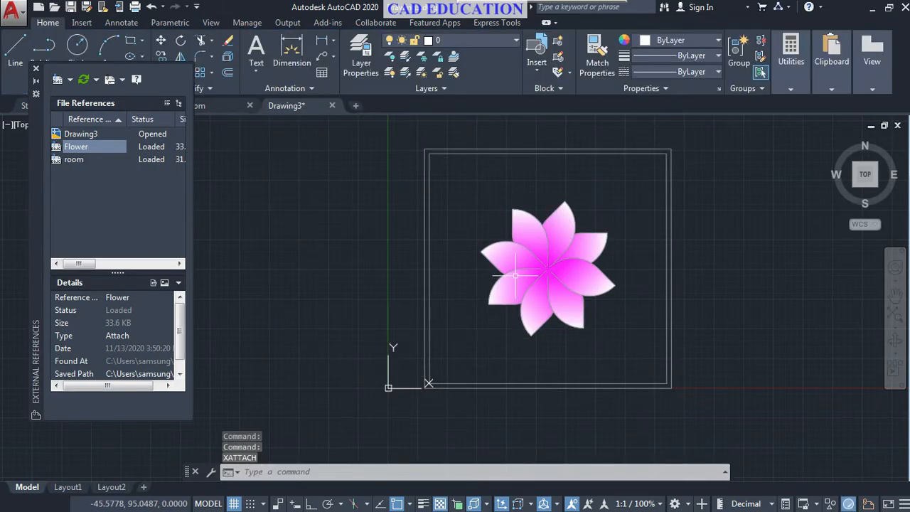
{"action": "left_click", "coordinate": [71, 79]}
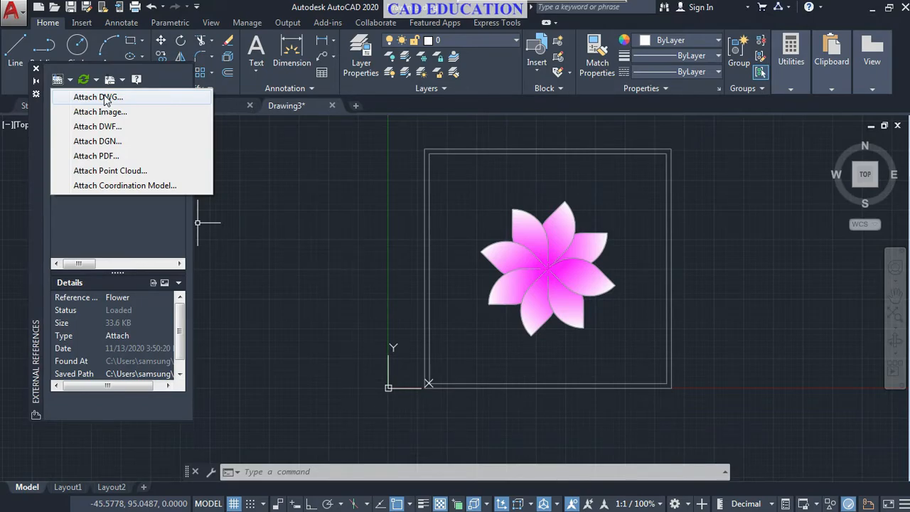
{"action": "left_click", "coordinate": [269, 154]}
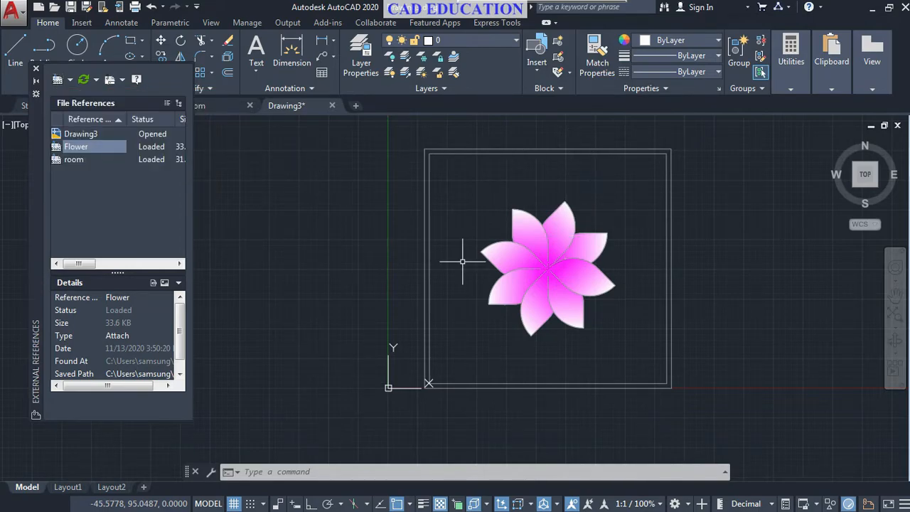
{"action": "left_click", "coordinate": [70, 81]}
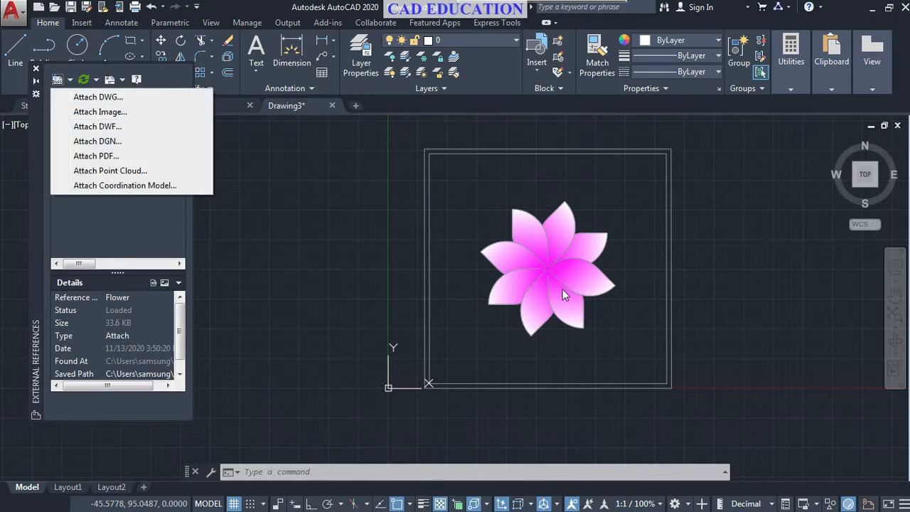
Choose the image 2a26725faac0579f7f6c2d9122df0618 from the Desktop's New folder as an image attachment.
{"action": "left_click", "coordinate": [146, 111]}
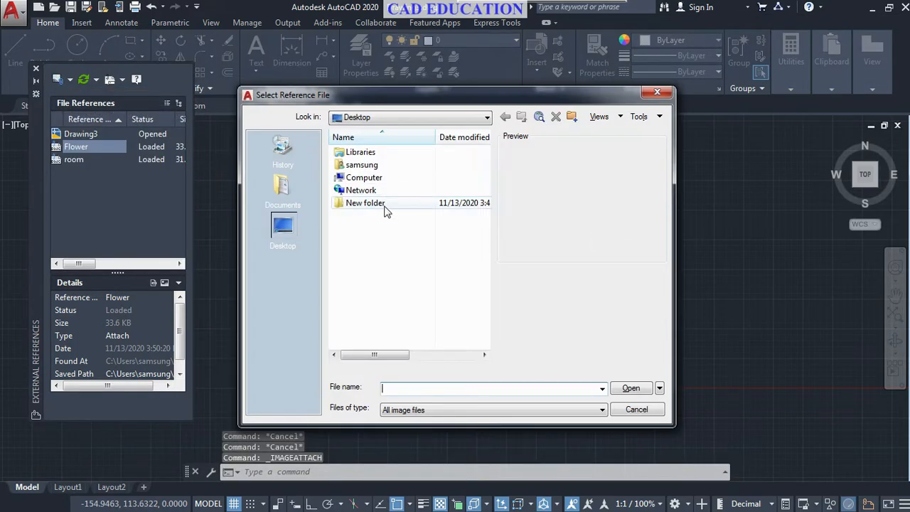
{"action": "double_click", "coordinate": [343, 206]}
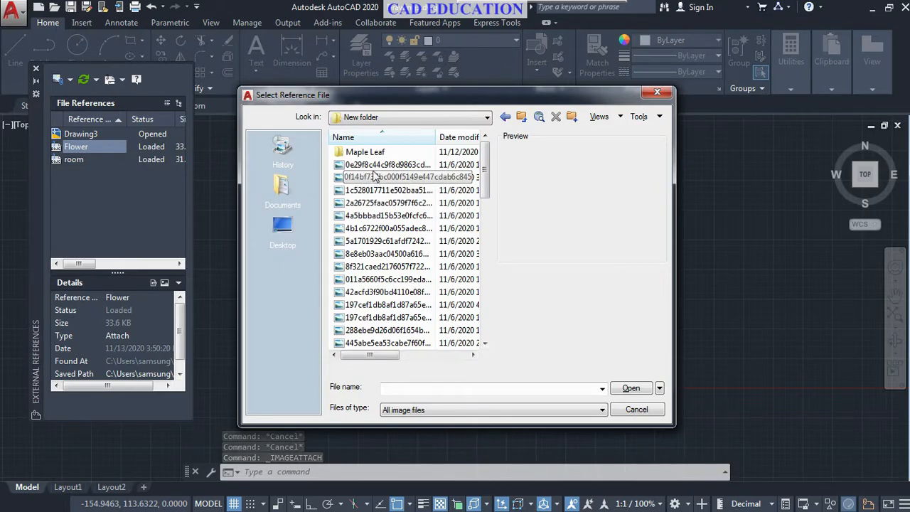
{"action": "left_click", "coordinate": [372, 168]}
{"action": "left_click", "coordinate": [375, 177]}
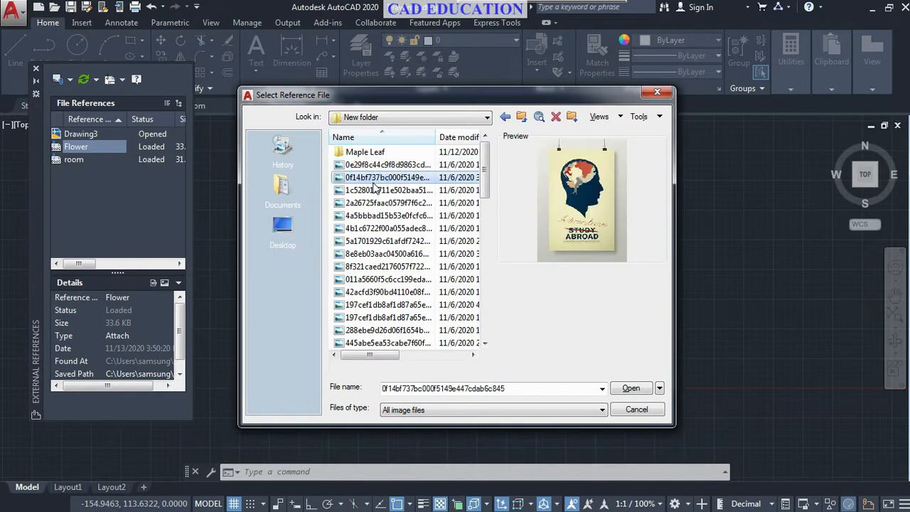
{"action": "left_click", "coordinate": [384, 191]}
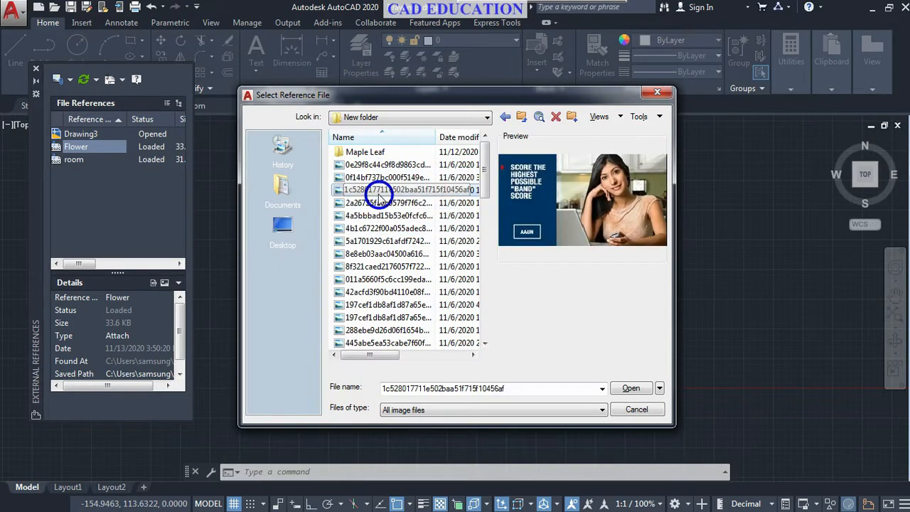
{"action": "left_click", "coordinate": [378, 202]}
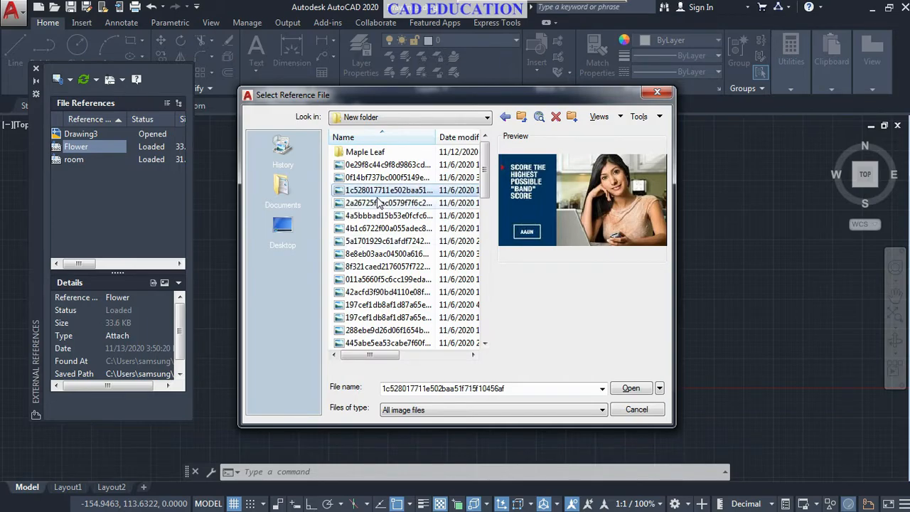
{"action": "left_click", "coordinate": [632, 388]}
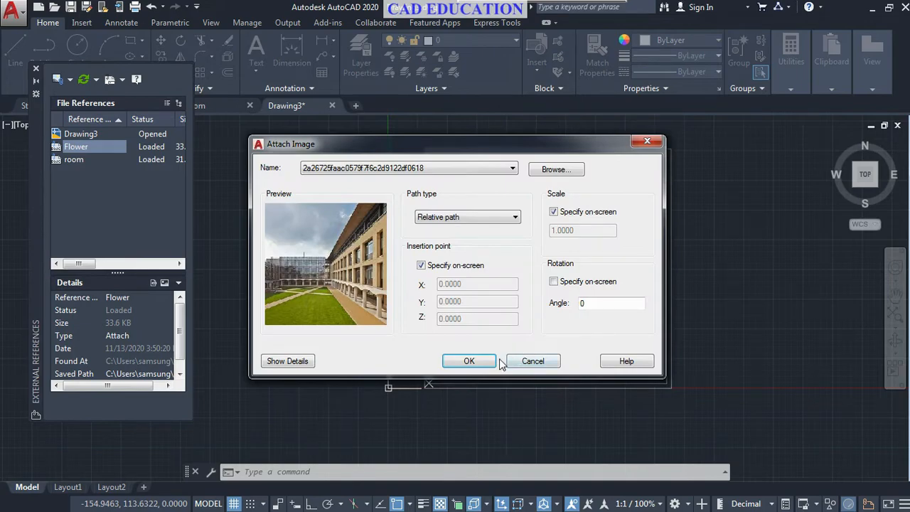
Accept the image attachment with a relative path, insertion point and scale specified on-screen, and a rotation angle of 0.
{"action": "left_click", "coordinate": [473, 217]}
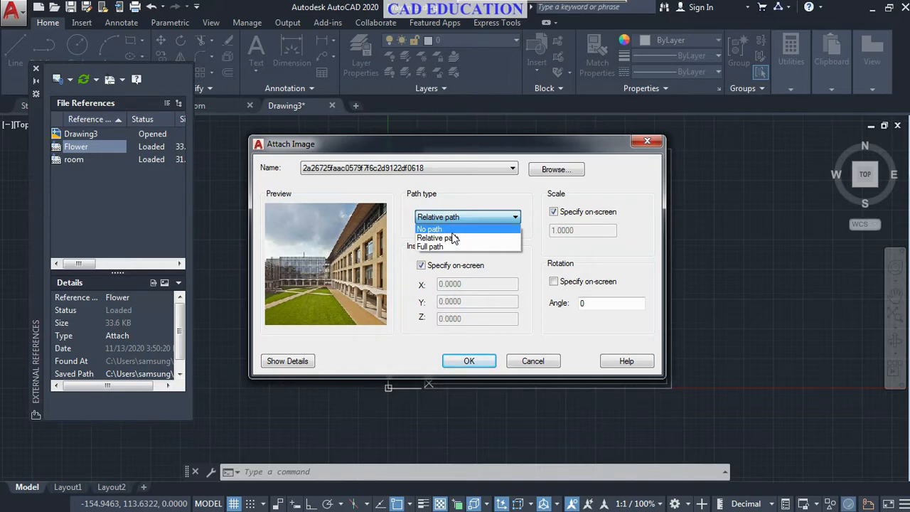
{"action": "left_click", "coordinate": [452, 239]}
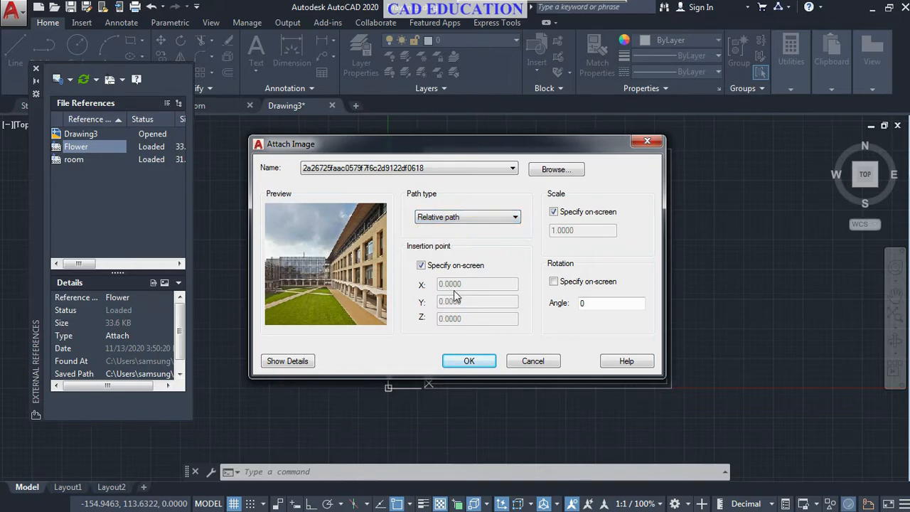
{"action": "left_click", "coordinate": [421, 265]}
{"action": "left_click", "coordinate": [421, 266]}
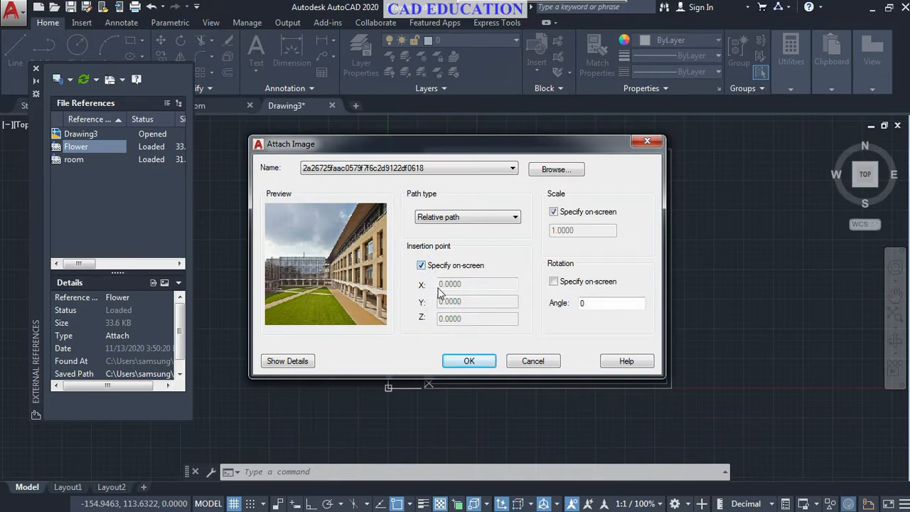
{"action": "double_click", "coordinate": [611, 302]}
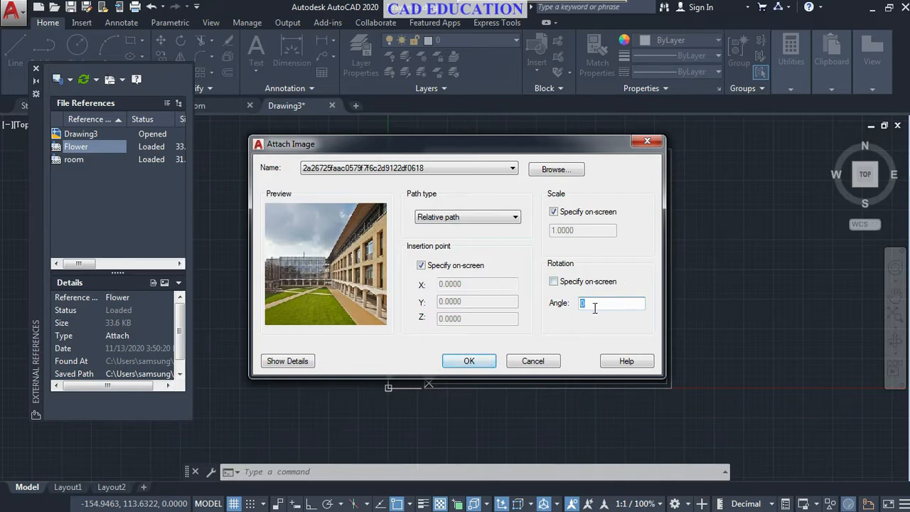
{"action": "left_click", "coordinate": [470, 361]}
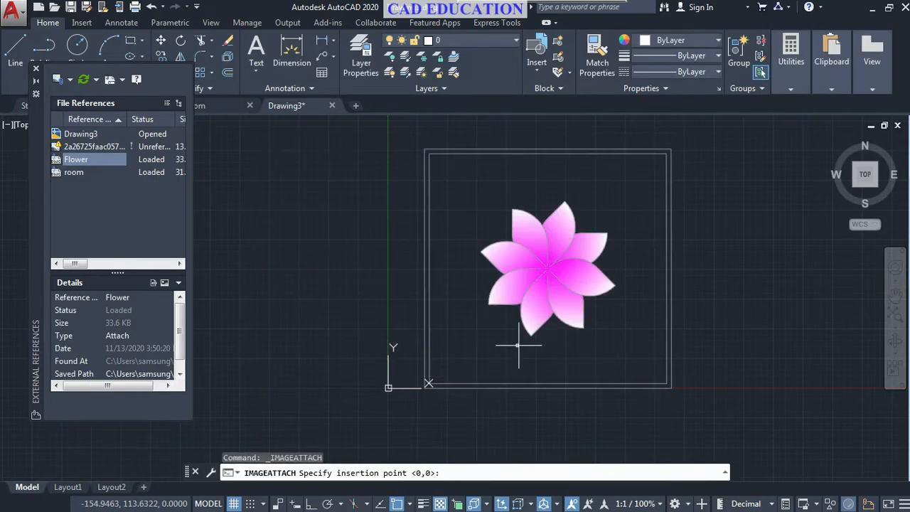
Place the building image just right of the room and scale it on-screen to roughly the room's height.
{"action": "scroll", "coordinate": [530, 355], "scroll_direction": "down", "scroll_amount": 3}
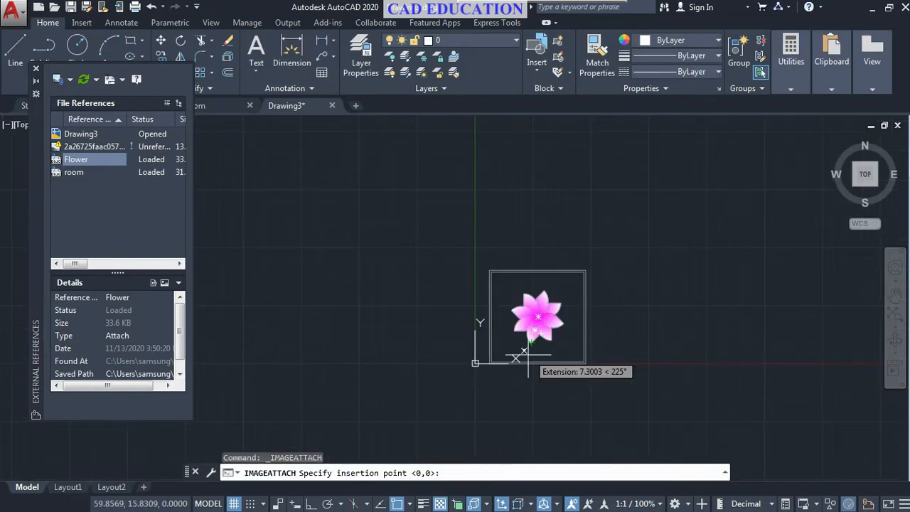
{"action": "left_click", "coordinate": [610, 361]}
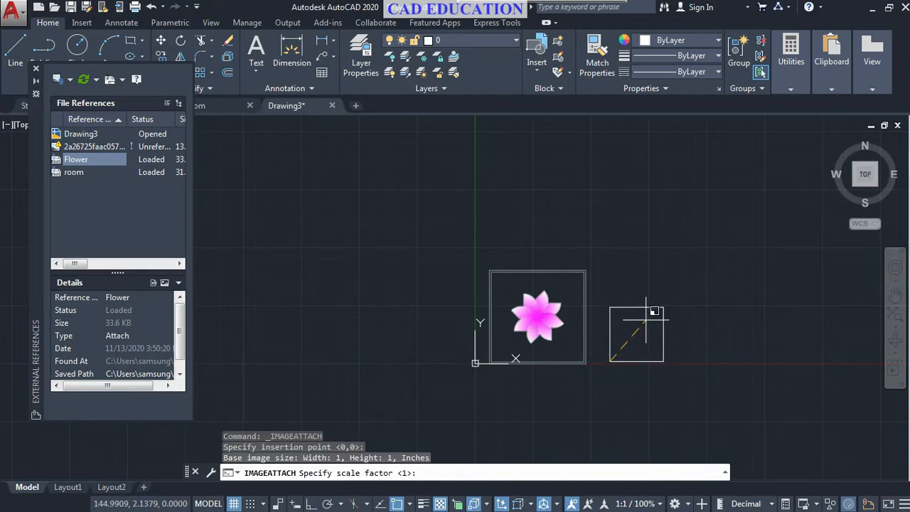
{"action": "left_click", "coordinate": [676, 296]}
{"action": "scroll", "coordinate": [655, 343], "scroll_direction": "up", "scroll_amount": 2}
{"action": "middle_click_drag", "start_coordinate": [672, 338], "coordinate": [626, 324]}
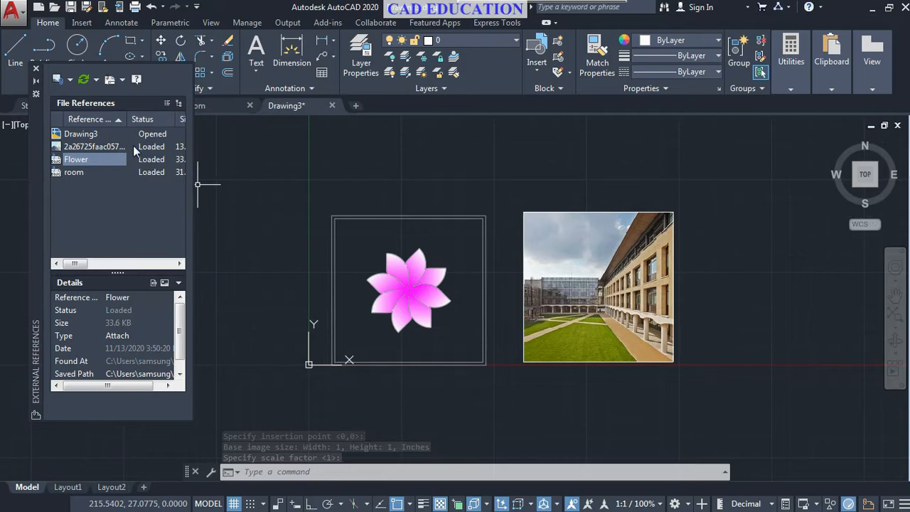
Check the room and building image references in the list, comparing their details, sizes and types.
{"action": "left_click", "coordinate": [57, 172]}
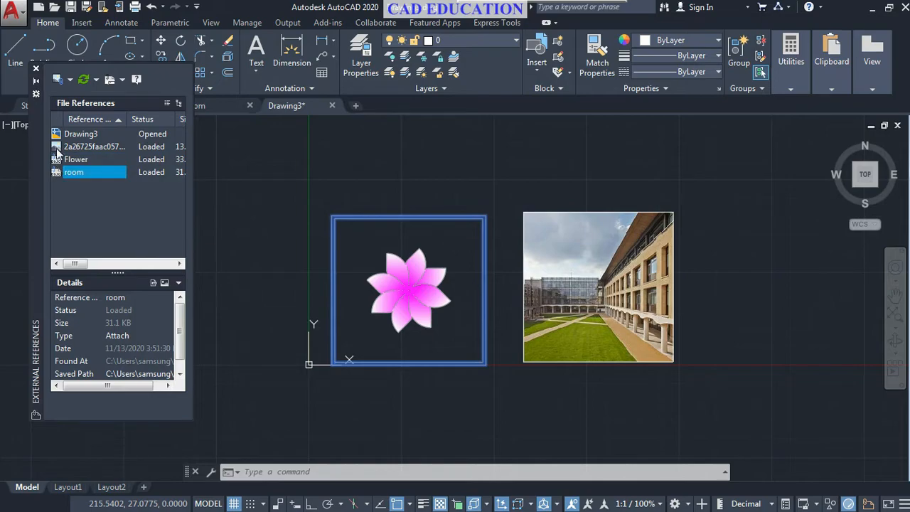
{"action": "left_click", "coordinate": [71, 146]}
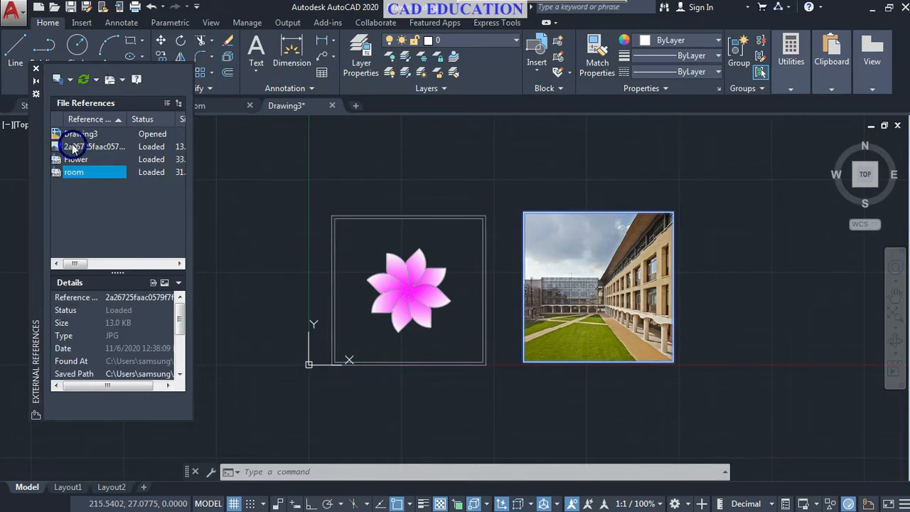
{"action": "left_click", "coordinate": [83, 148]}
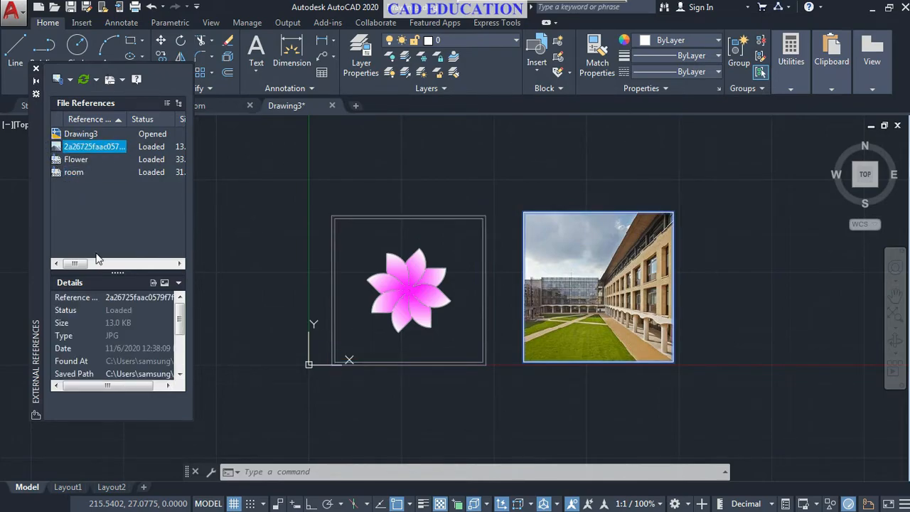
{"action": "scroll", "coordinate": [99, 339], "scroll_direction": "right", "scroll_amount": 4}
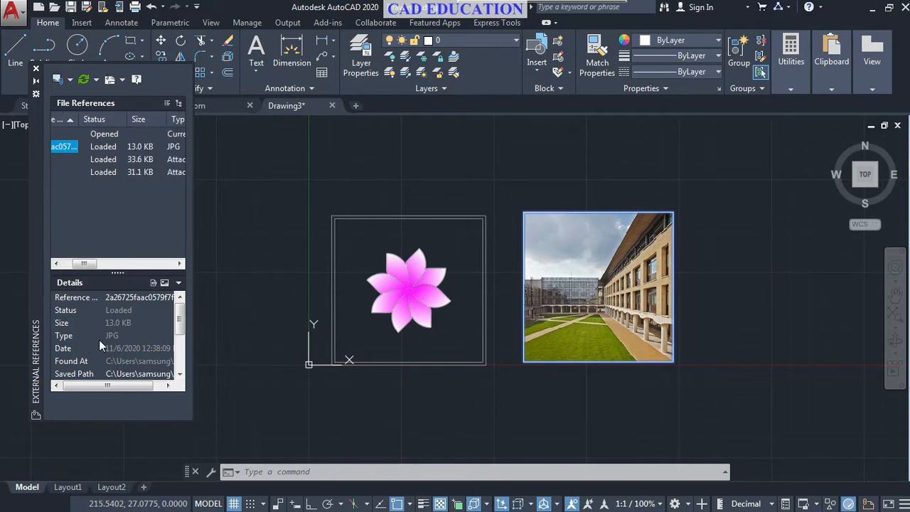
{"action": "scroll", "coordinate": [91, 322], "scroll_direction": "right", "scroll_amount": 3}
{"action": "scroll", "coordinate": [91, 321], "scroll_direction": "right", "scroll_amount": 2}
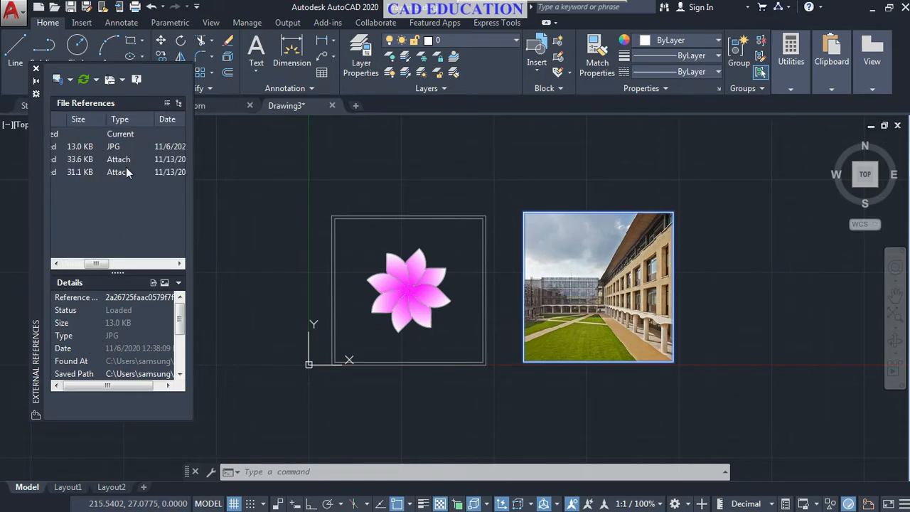
Start a PDF attachment and browse through Computer to Local Disk (G:) for the reference file.
{"action": "left_click", "coordinate": [70, 80]}
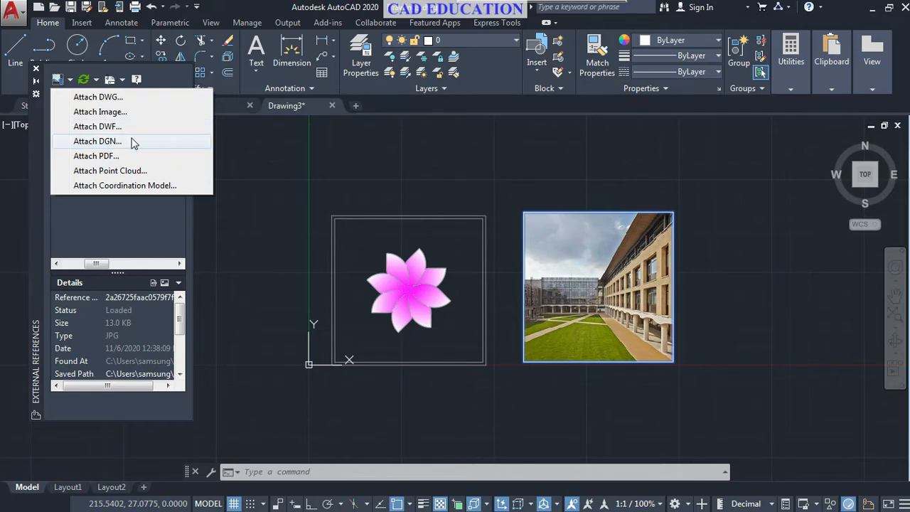
{"action": "left_click", "coordinate": [116, 157]}
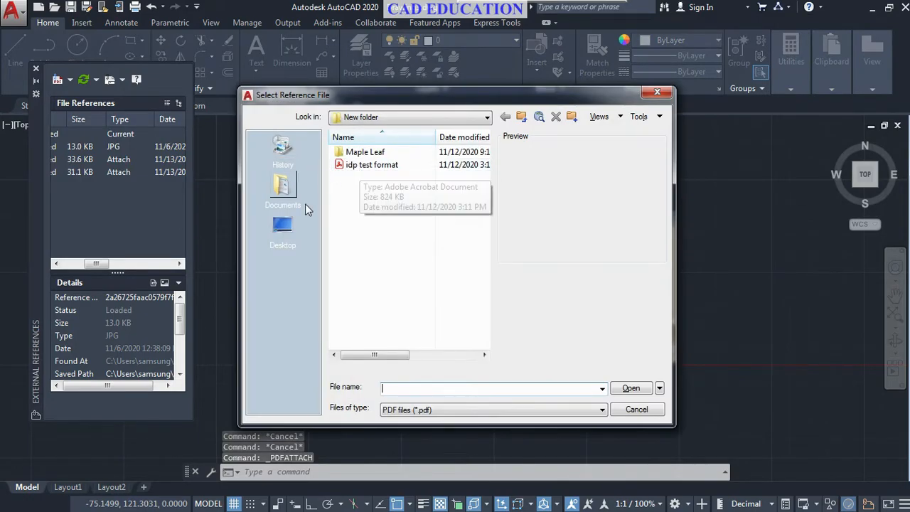
{"action": "left_click", "coordinate": [285, 228]}
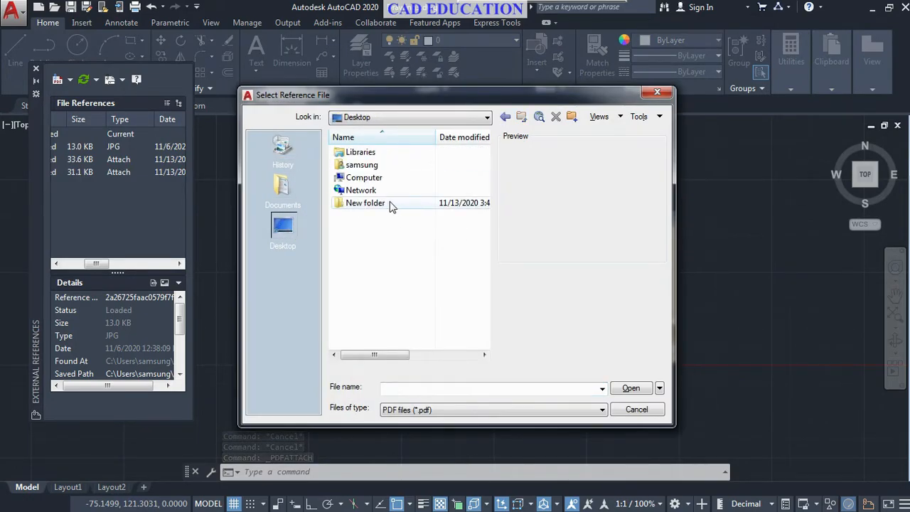
{"action": "left_click", "coordinate": [358, 178]}
{"action": "double_click", "coordinate": [358, 179]}
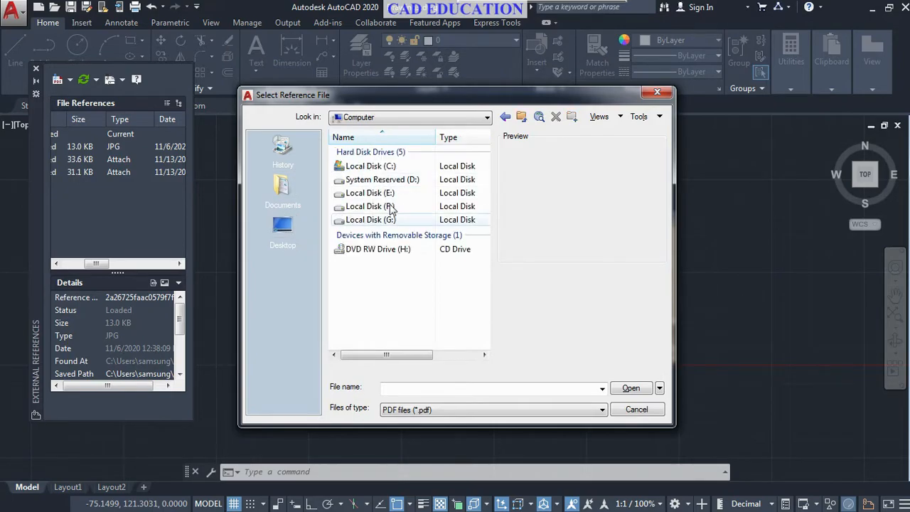
{"action": "double_click", "coordinate": [352, 216]}
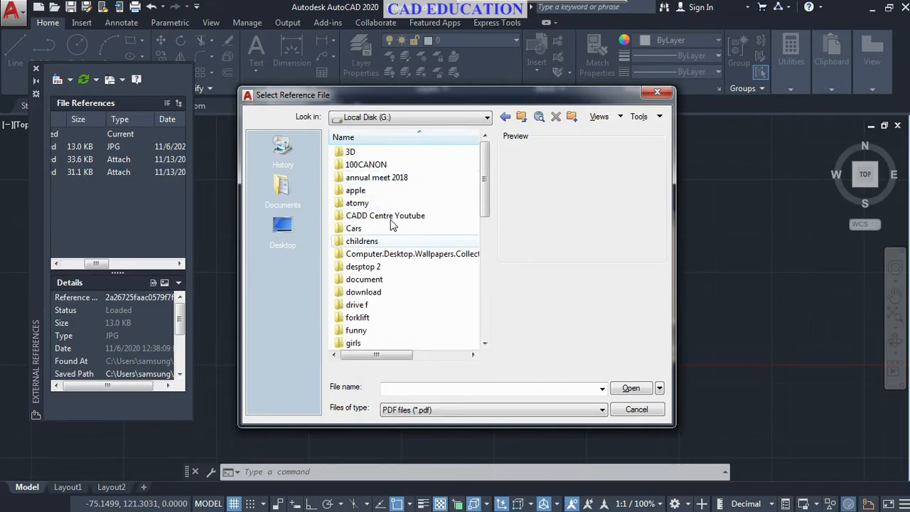
{"action": "scroll", "coordinate": [407, 258], "scroll_direction": "down", "scroll_amount": 1}
{"action": "scroll", "coordinate": [406, 258], "scroll_direction": "down", "scroll_amount": 1}
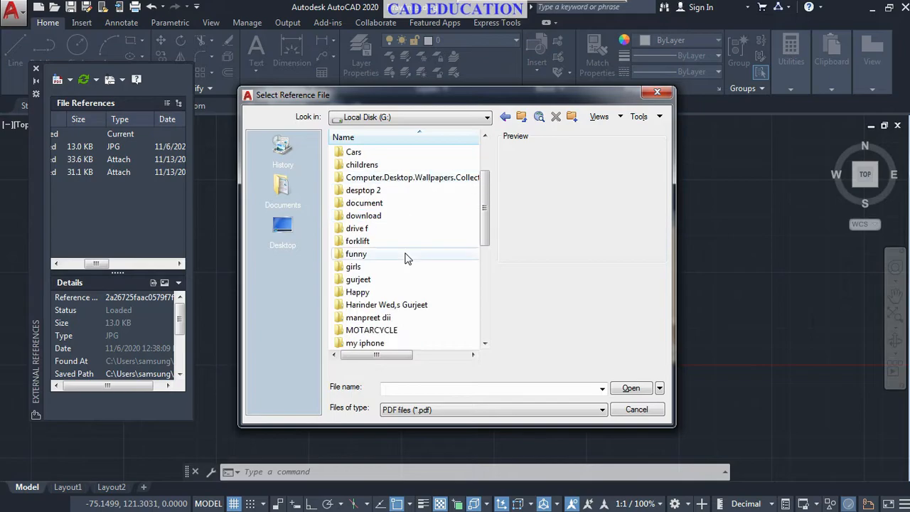
{"action": "double_click", "coordinate": [372, 294]}
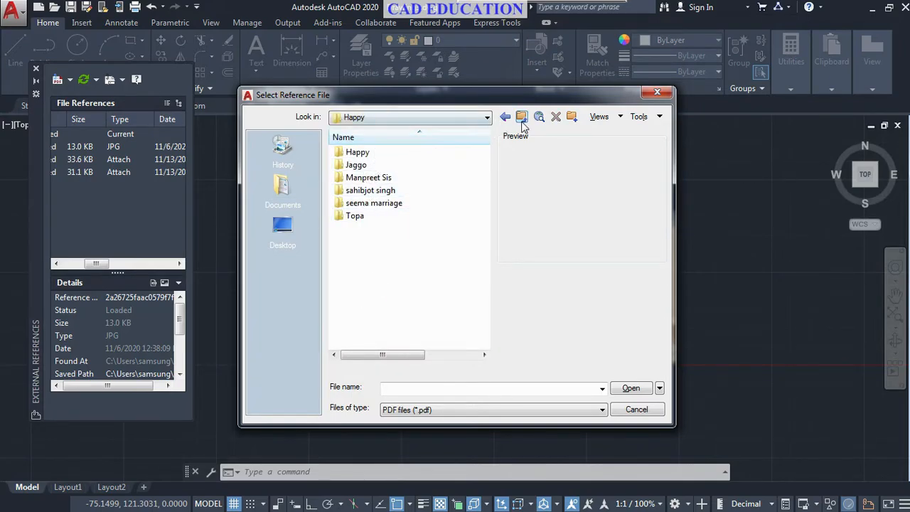
{"action": "left_click", "coordinate": [521, 116]}
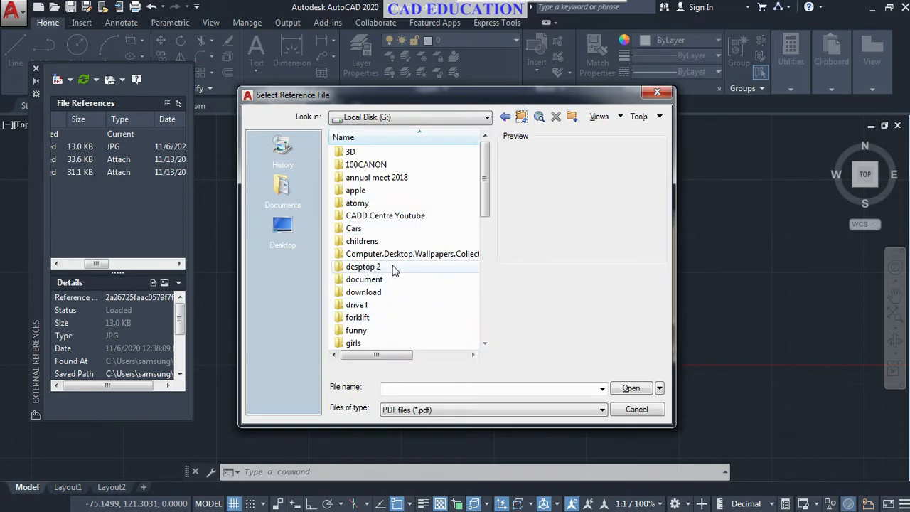
Choose the AutoCAD 2D Total Duration PDF from the study folder inside New folder (2) and happy.
{"action": "left_click_drag", "start_coordinate": [483, 189], "coordinate": [488, 260]}
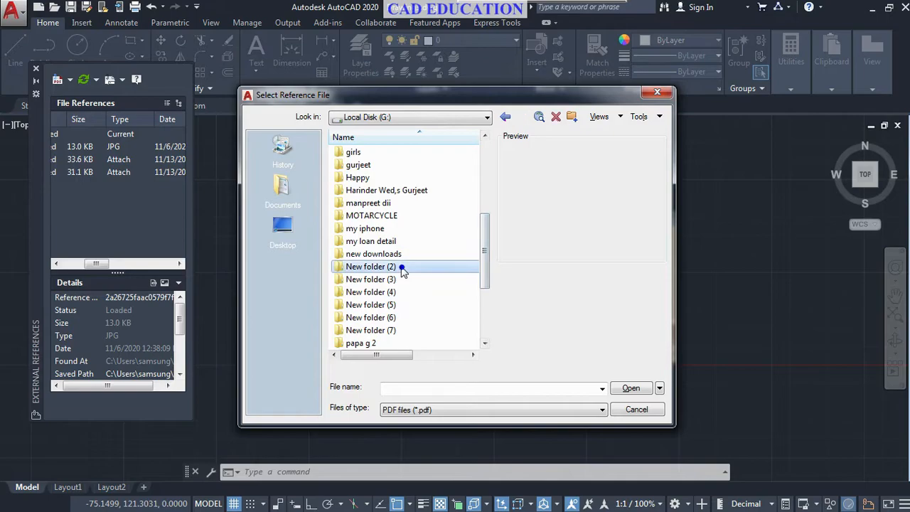
{"action": "double_click", "coordinate": [398, 264]}
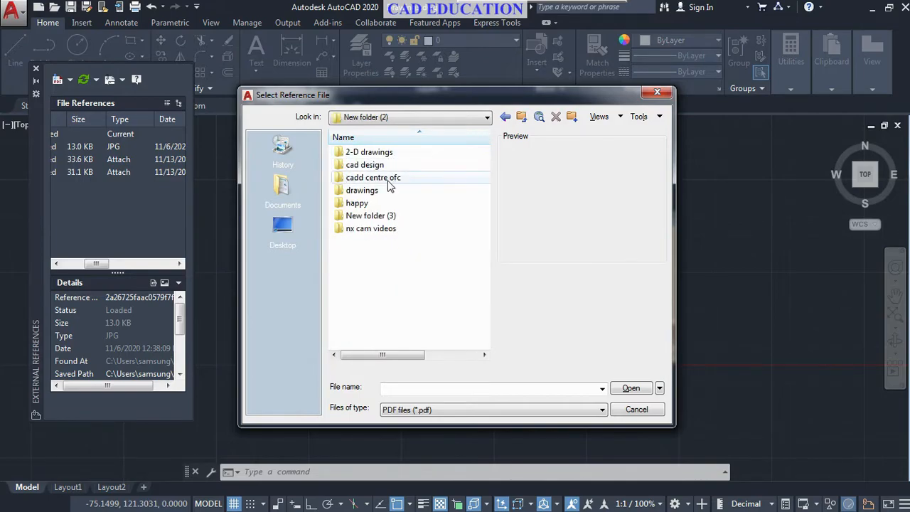
{"action": "double_click", "coordinate": [375, 203]}
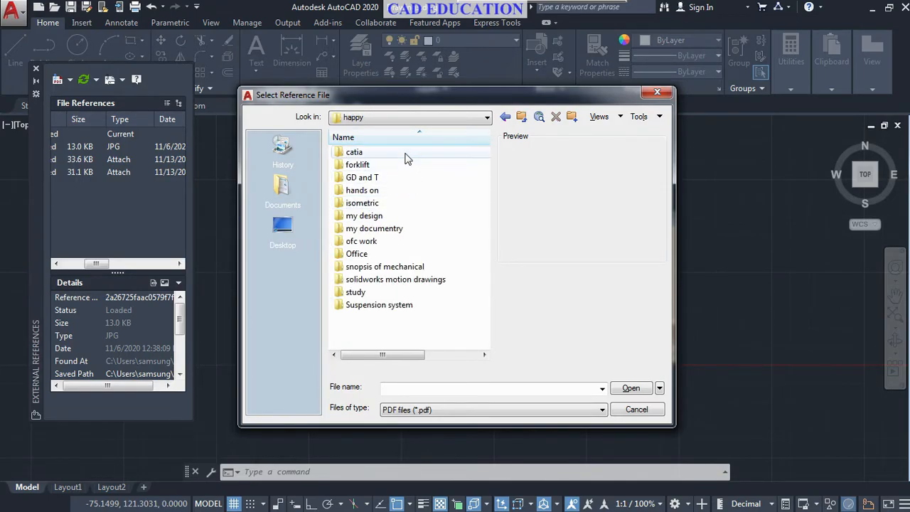
{"action": "double_click", "coordinate": [398, 292]}
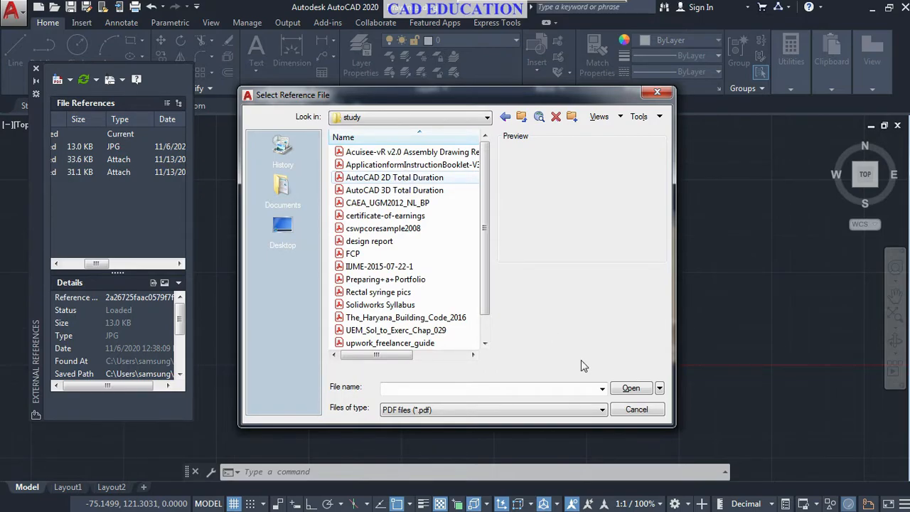
{"action": "left_click", "coordinate": [616, 391]}
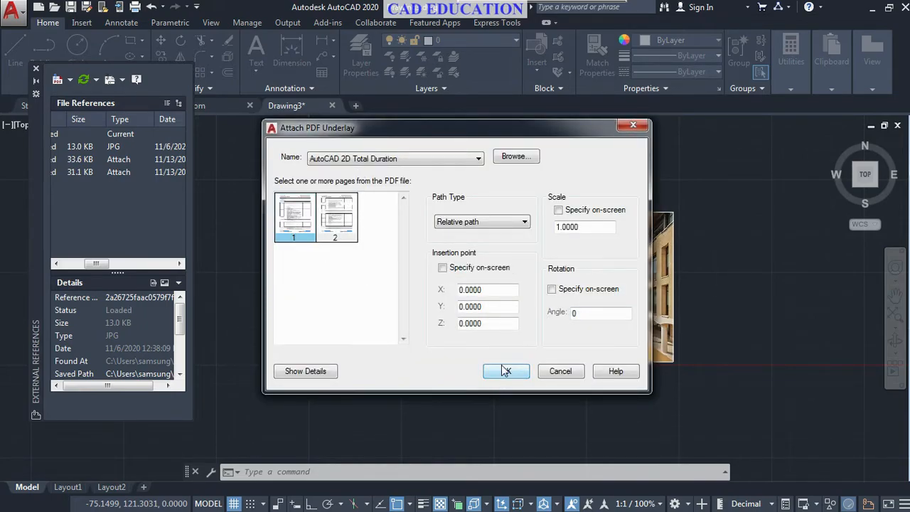
Attach page 1 of the PDF with a relative path and scale 1.0000, picking its insertion point right of the building image.
{"action": "left_click", "coordinate": [442, 268]}
{"action": "left_click", "coordinate": [505, 370]}
{"action": "scroll", "coordinate": [674, 367], "scroll_direction": "down", "scroll_amount": 2}
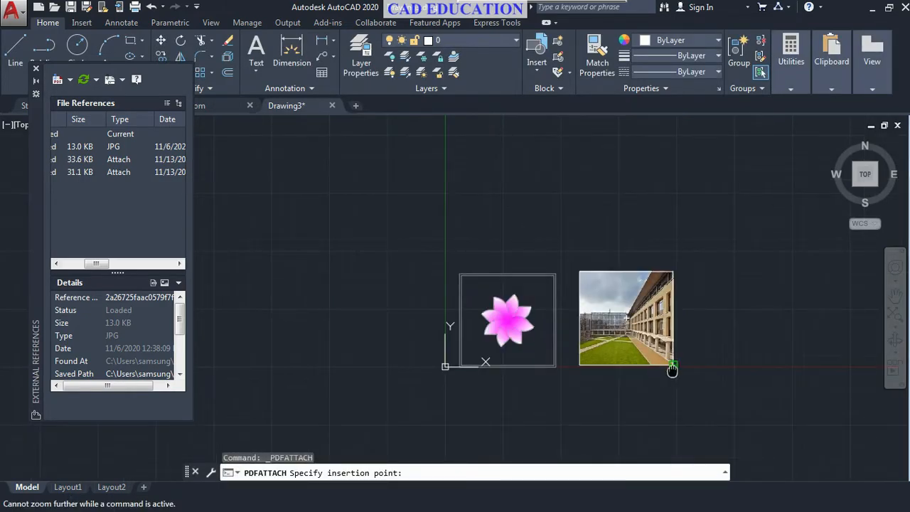
{"action": "middle_click_drag", "start_coordinate": [672, 371], "coordinate": [553, 376]}
{"action": "left_click", "coordinate": [616, 367]}
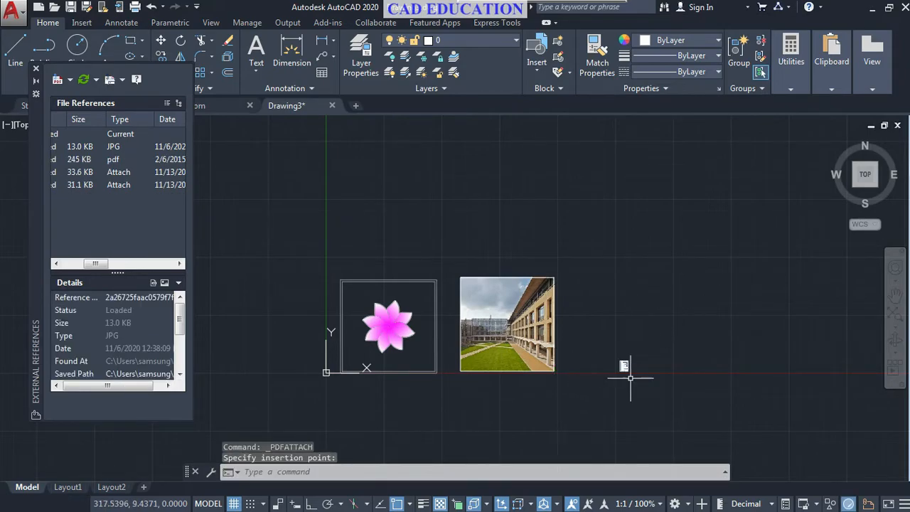
{"action": "scroll", "coordinate": [621, 378], "scroll_direction": "up", "scroll_amount": 5}
{"action": "scroll", "coordinate": [615, 341], "scroll_direction": "up", "scroll_amount": 10}
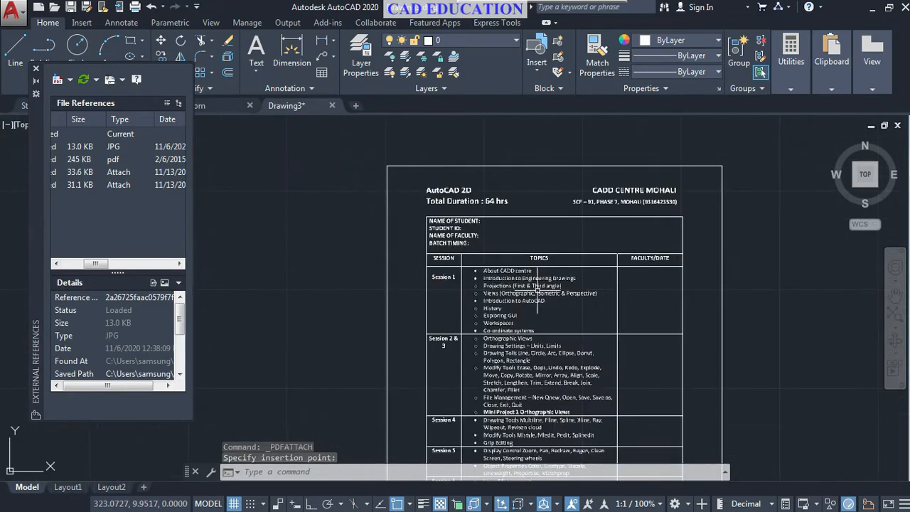
Examine the attached PDF's session topics up close and select the PDF underlay by its border.
{"action": "scroll", "coordinate": [486, 210], "scroll_direction": "up", "scroll_amount": 3}
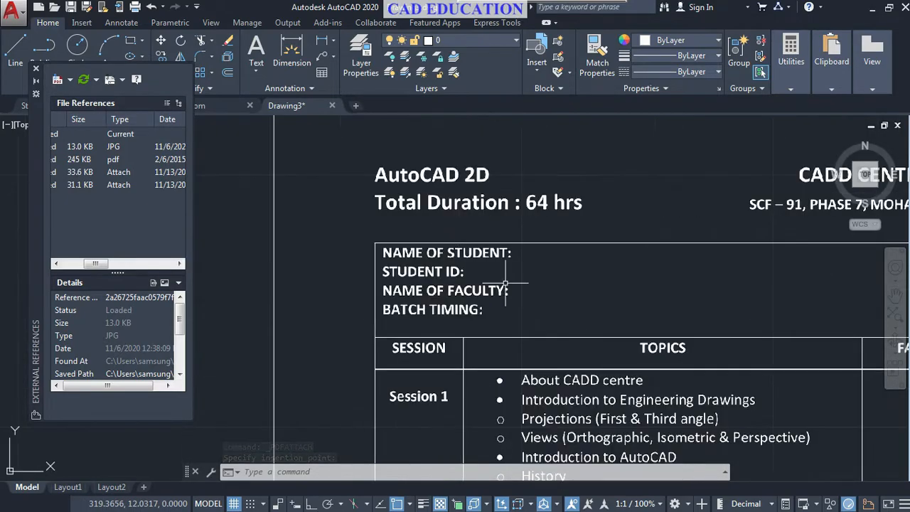
{"action": "middle_click_drag", "start_coordinate": [506, 291], "coordinate": [518, 157]}
{"action": "scroll", "coordinate": [589, 324], "scroll_direction": "down", "scroll_amount": 2}
{"action": "middle_click_drag", "start_coordinate": [589, 323], "coordinate": [544, 193]}
{"action": "scroll", "coordinate": [541, 321], "scroll_direction": "up", "scroll_amount": 2}
{"action": "middle_click_drag", "start_coordinate": [540, 324], "coordinate": [496, 337]}
{"action": "left_click", "coordinate": [492, 262]}
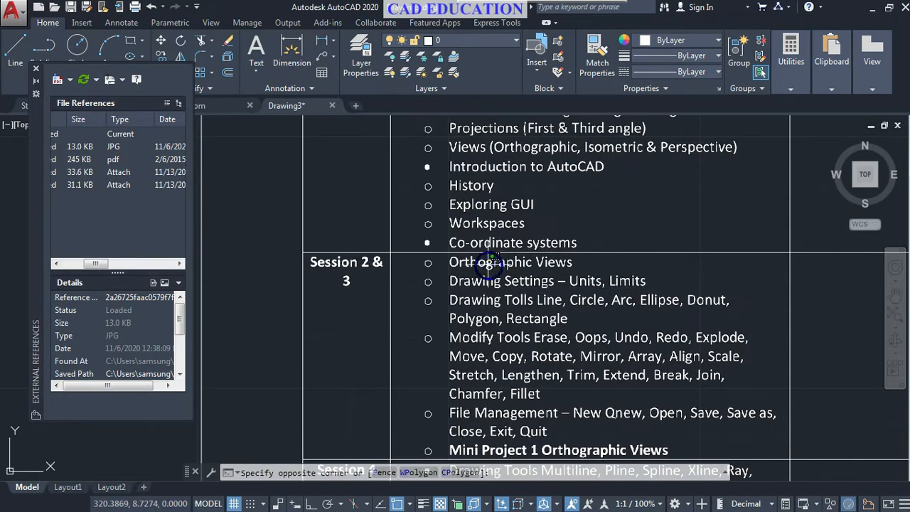
{"action": "left_click", "coordinate": [489, 339]}
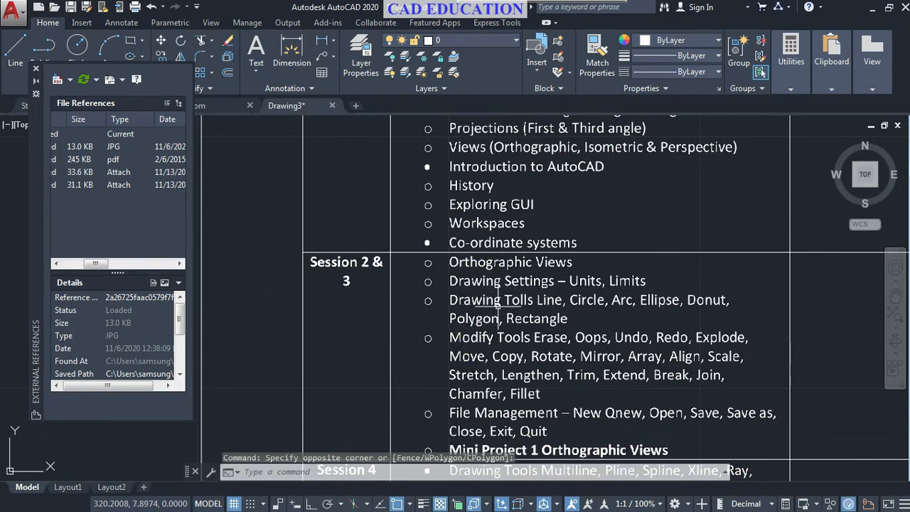
{"action": "left_click", "coordinate": [495, 242]}
{"action": "left_click", "coordinate": [429, 412]}
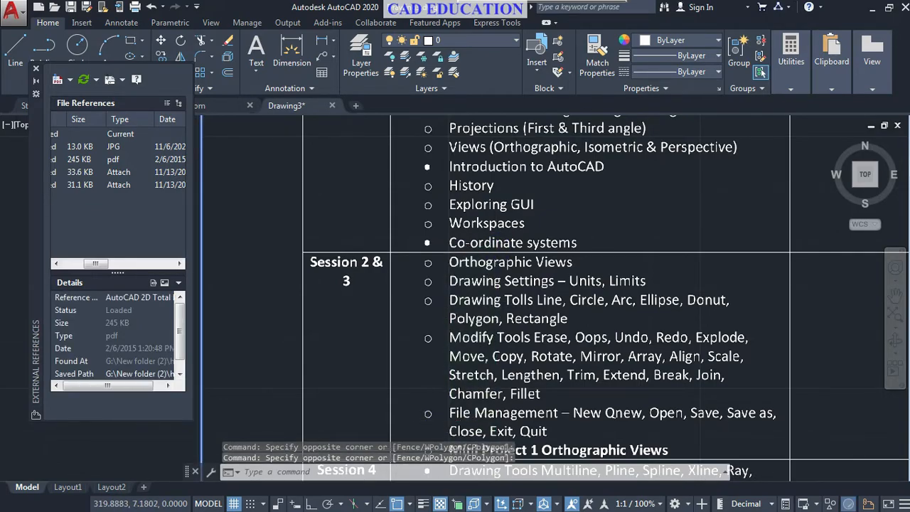
{"action": "scroll", "coordinate": [529, 282], "scroll_direction": "down", "scroll_amount": 6}
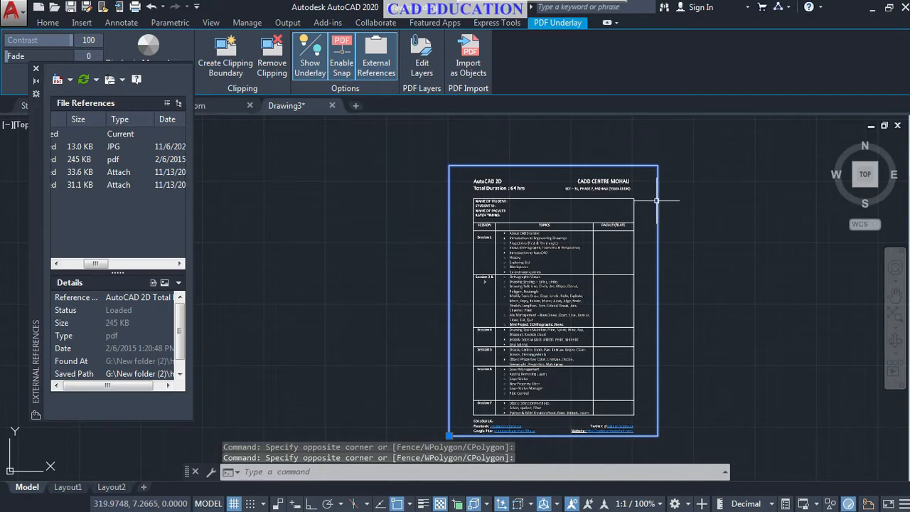
Review the selected PDF underlay's general, adjustment and geometry properties and close the property listing.
{"action": "key", "text": "ctrl+1"}
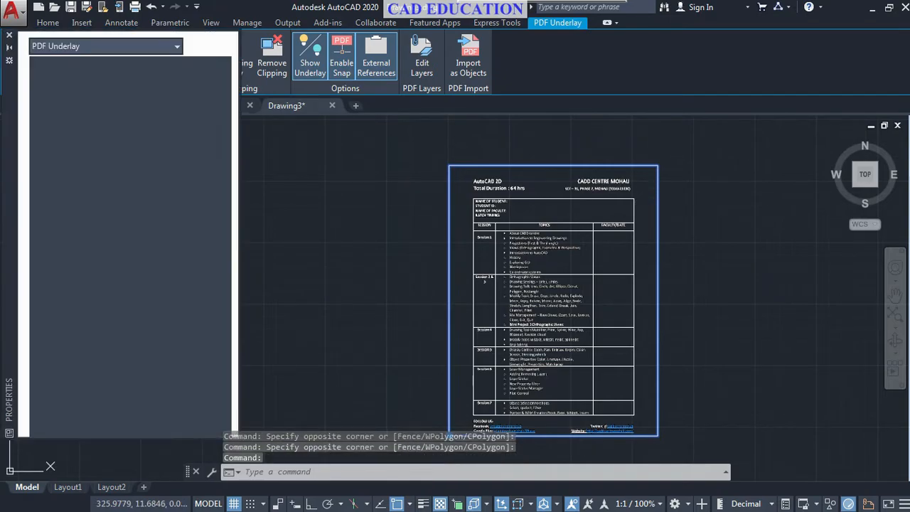
{"action": "left_click", "coordinate": [515, 325]}
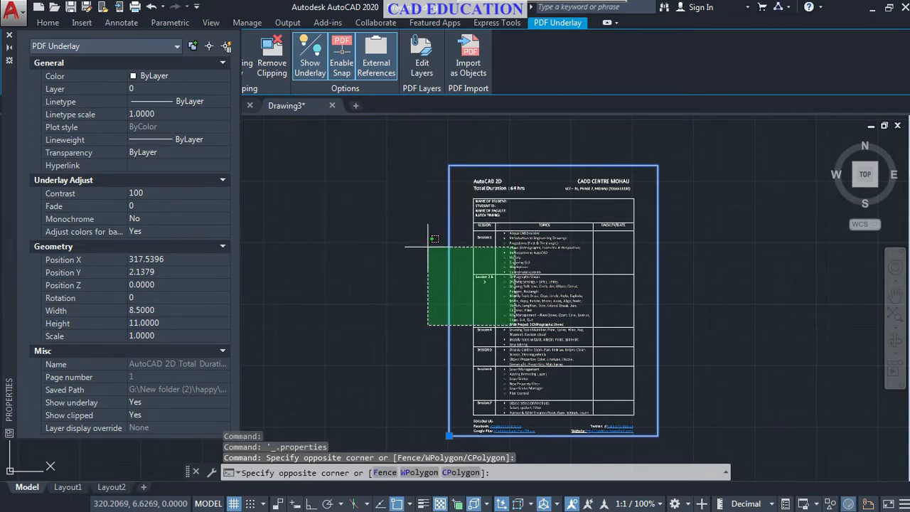
{"action": "left_click", "coordinate": [401, 222]}
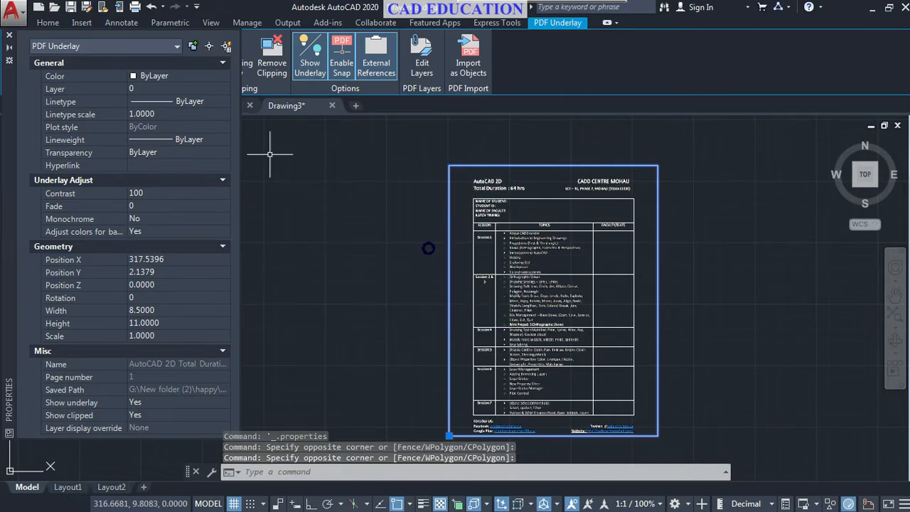
{"action": "left_click", "coordinate": [9, 35]}
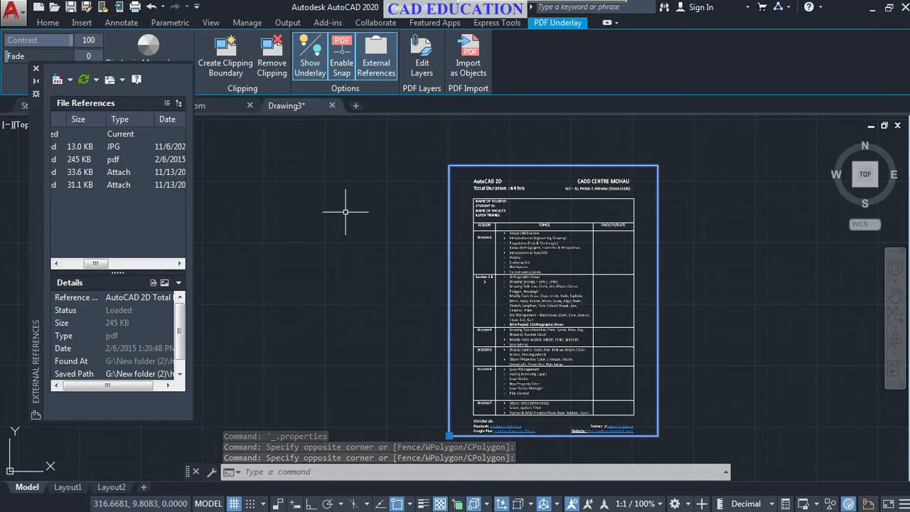
Reopen the PDF underlay's properties for another check, and close both them and the external references list.
{"action": "double_click", "coordinate": [580, 227]}
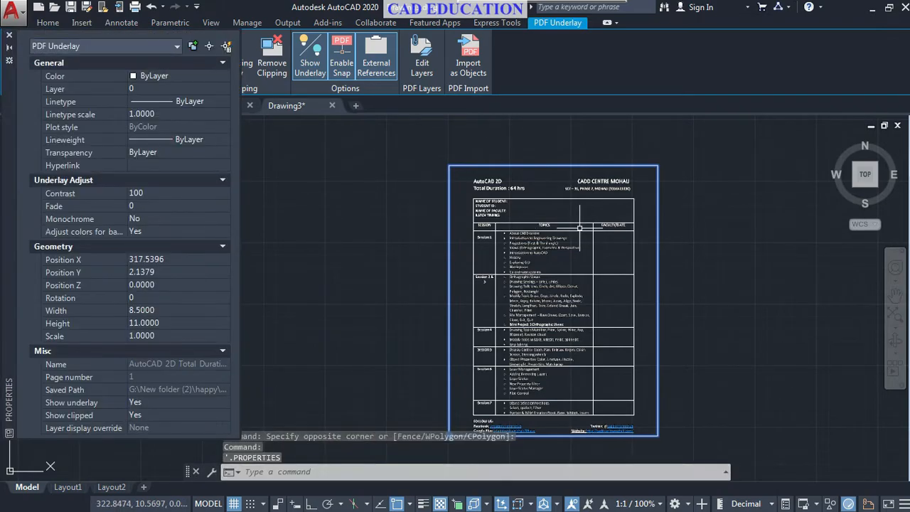
{"action": "left_click", "coordinate": [376, 240]}
{"action": "left_click", "coordinate": [291, 384]}
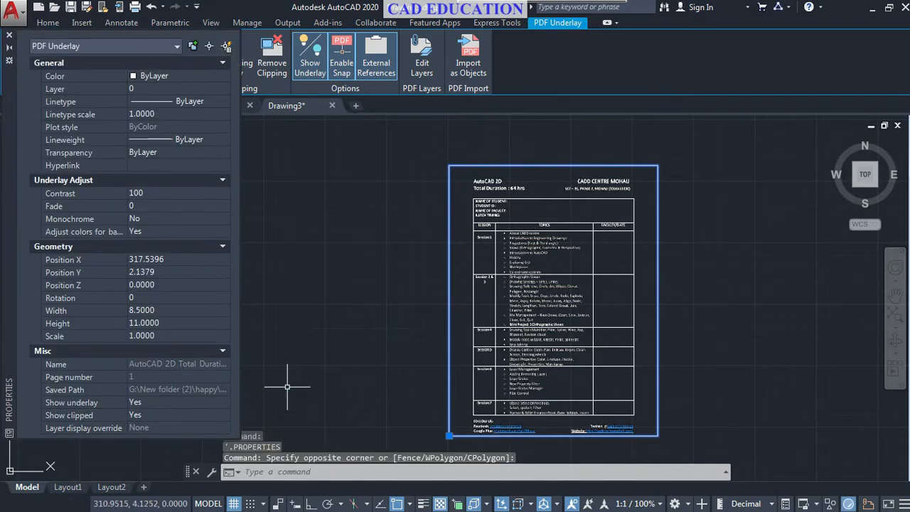
{"action": "key", "text": "Return"}
{"action": "key", "text": "Return"}
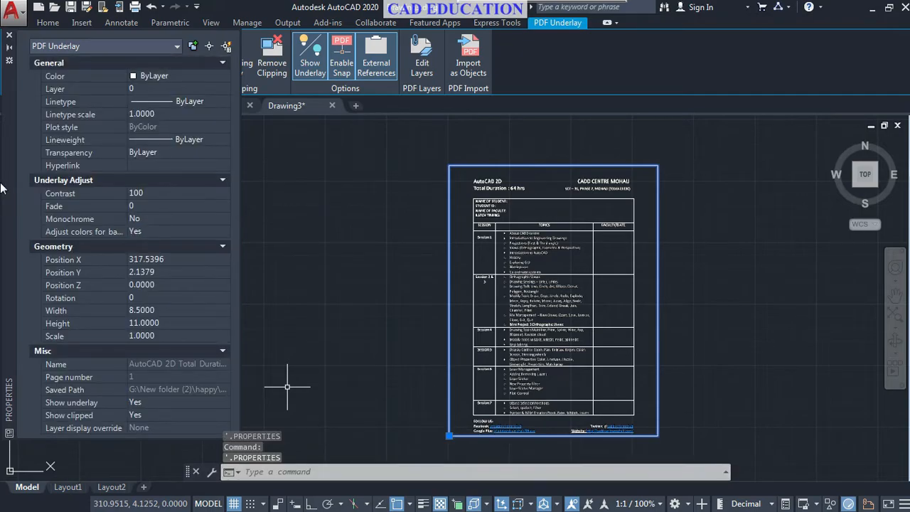
{"action": "left_click", "coordinate": [9, 35]}
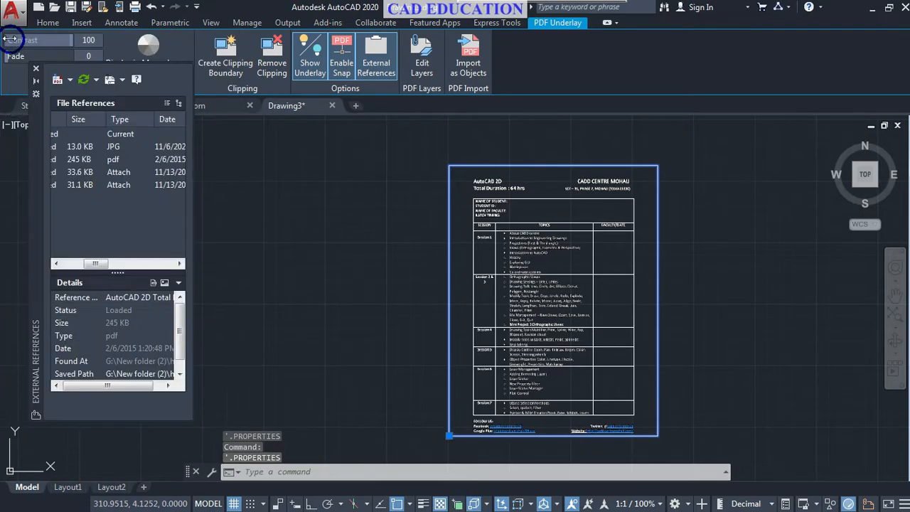
{"action": "left_click", "coordinate": [36, 68]}
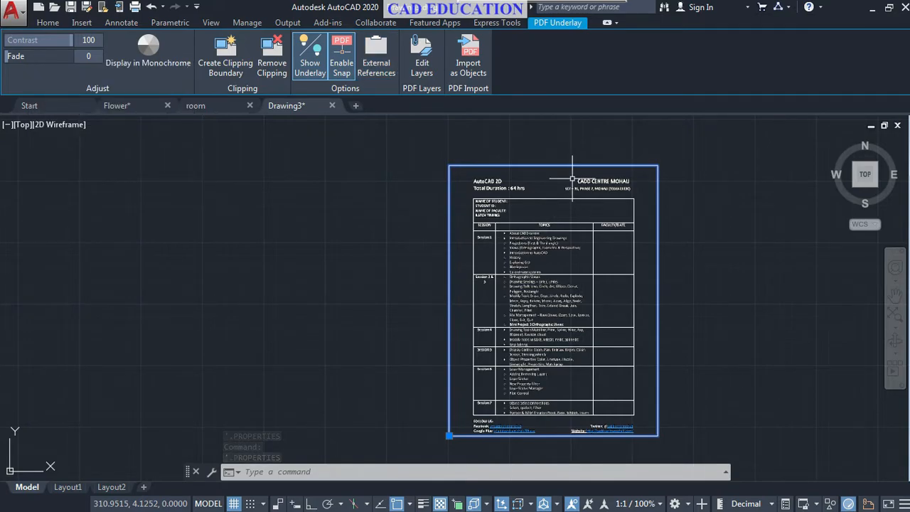
Select the building image and the room reference along with the PDF underlay, review their shared properties, and clear the selection.
{"action": "scroll", "coordinate": [420, 409], "scroll_direction": "down", "scroll_amount": 5}
{"action": "middle_click_drag", "start_coordinate": [394, 413], "coordinate": [445, 412]}
{"action": "left_click", "coordinate": [69, 361]}
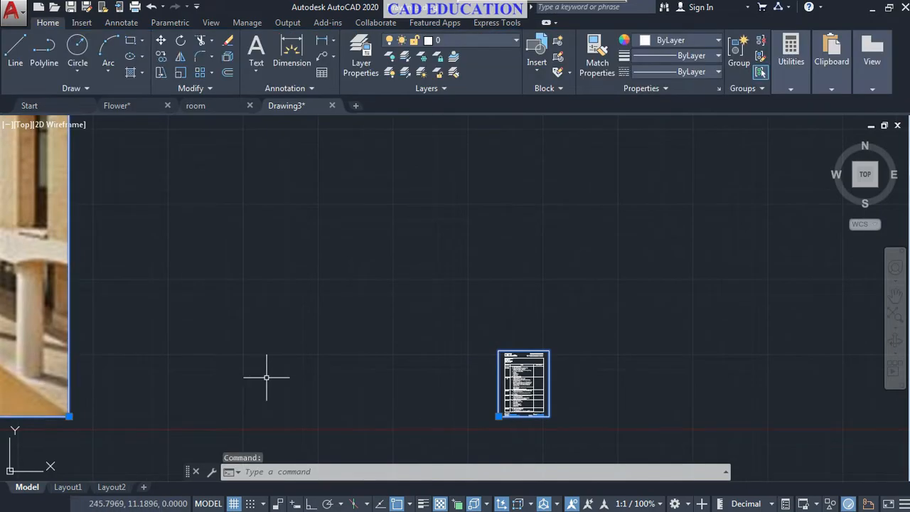
{"action": "scroll", "coordinate": [266, 376], "scroll_direction": "down", "scroll_amount": 5}
{"action": "middle_click_drag", "start_coordinate": [277, 378], "coordinate": [476, 380]}
{"action": "left_click", "coordinate": [199, 277]}
{"action": "left_click", "coordinate": [177, 228]}
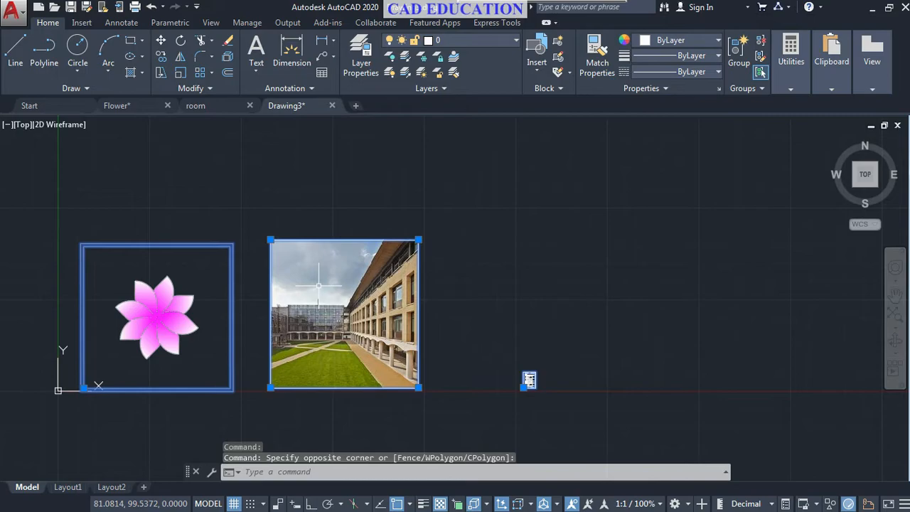
{"action": "key", "text": "ctrl+1"}
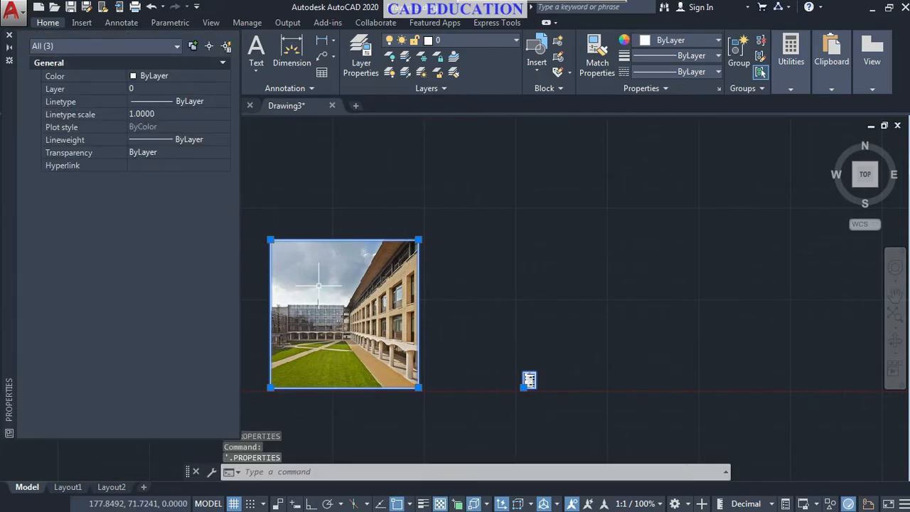
{"action": "left_click", "coordinate": [611, 259]}
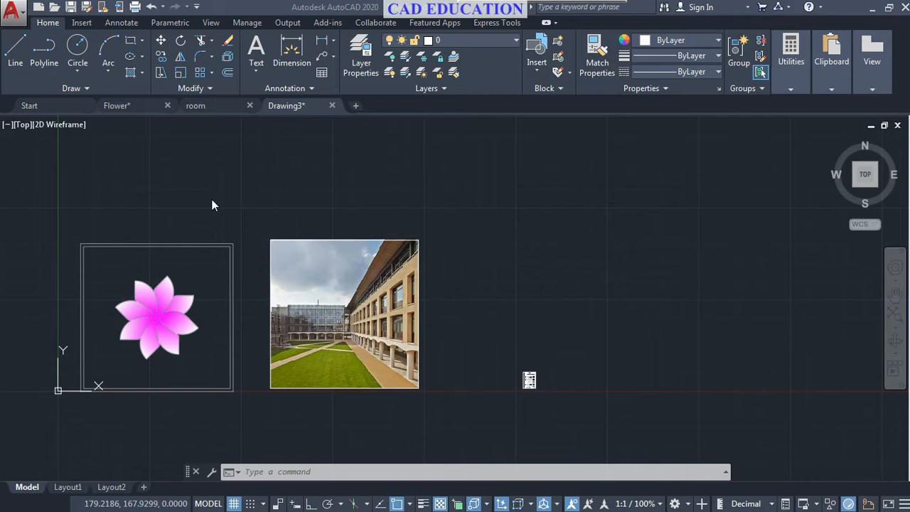
Open the external references list with XREF, review the reference names, statuses and available attachment types, and close it.
{"action": "left_click", "coordinate": [331, 473]}
{"action": "type", "text": "xt"}
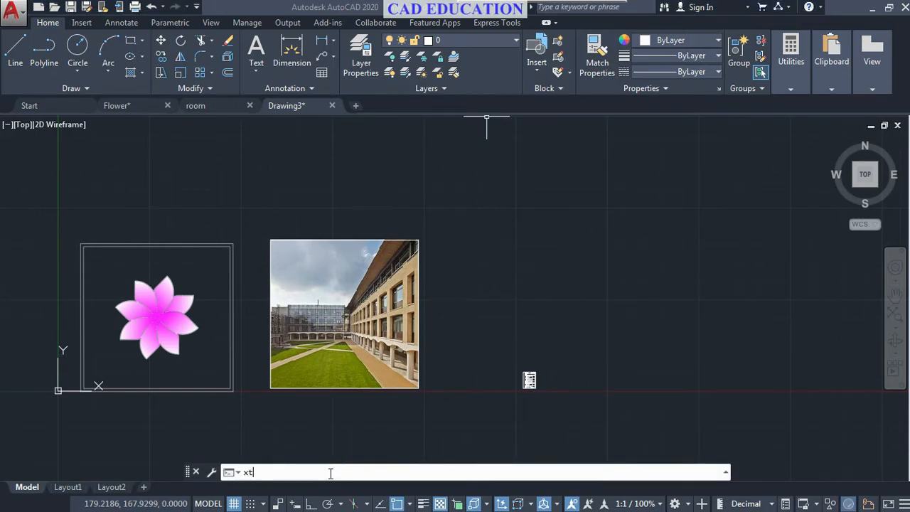
{"action": "type", "text": "ef"}
{"action": "key", "text": "Return"}
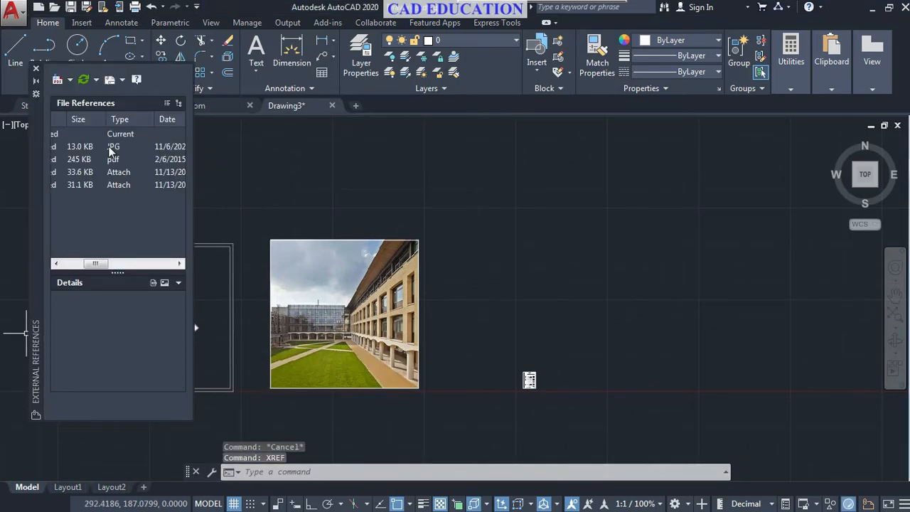
{"action": "left_click_drag", "start_coordinate": [98, 263], "coordinate": [76, 263]}
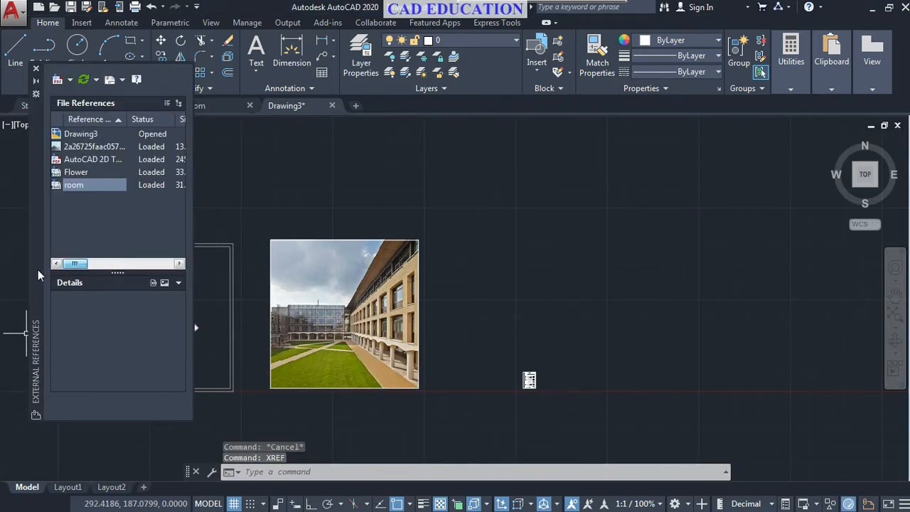
{"action": "left_click", "coordinate": [70, 81]}
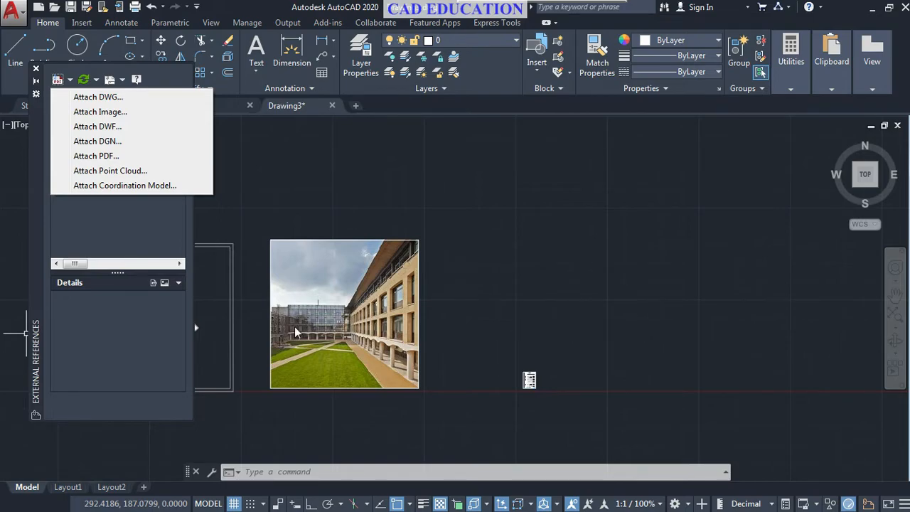
{"action": "left_click", "coordinate": [35, 69]}
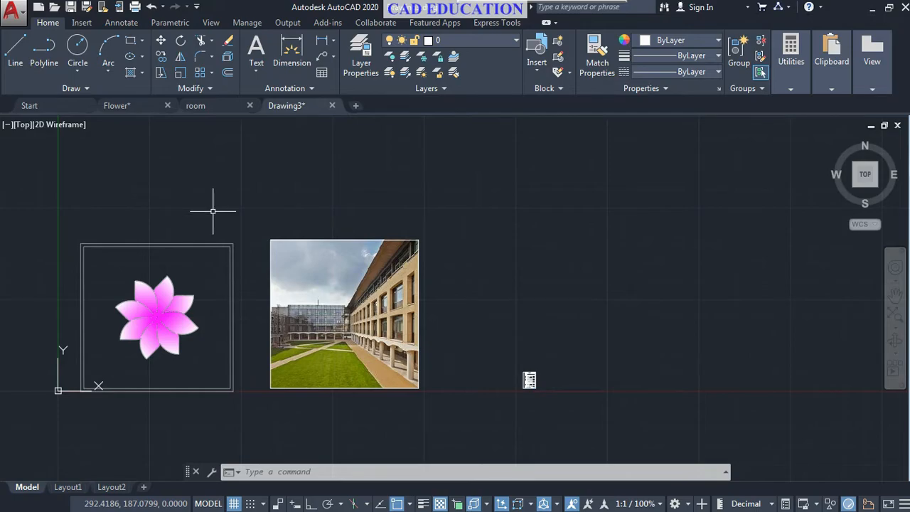
Adjust the building image to brightness 58, contrast 49 and fade 22.
{"action": "middle_click_drag", "start_coordinate": [212, 211], "coordinate": [409, 218]}
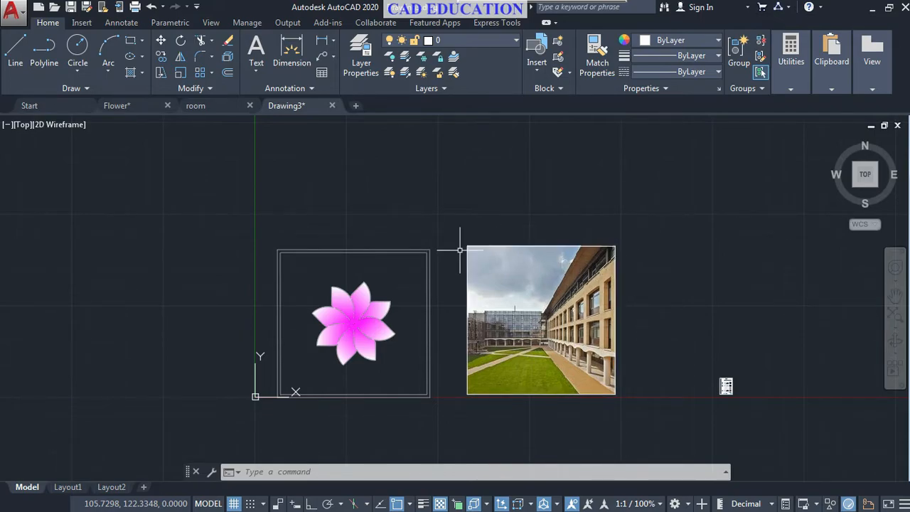
{"action": "left_click", "coordinate": [518, 244]}
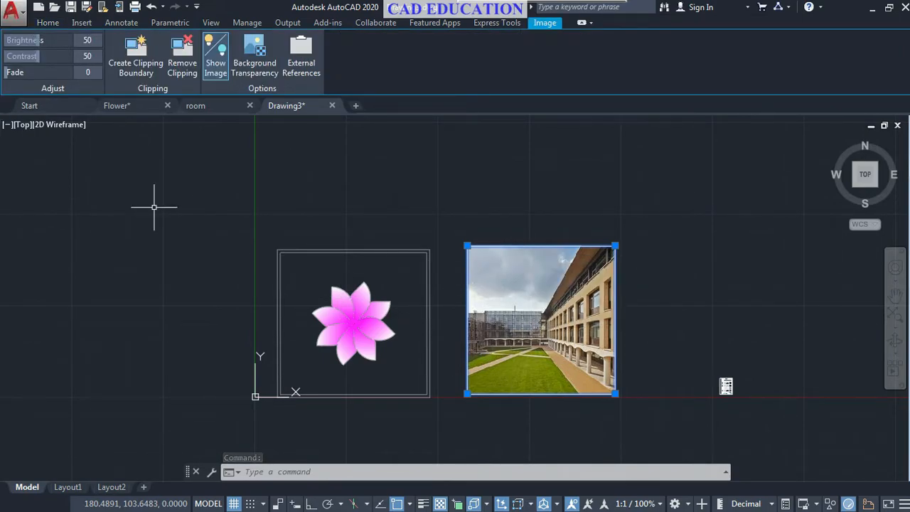
{"action": "left_click_drag", "start_coordinate": [36, 39], "coordinate": [43, 61]}
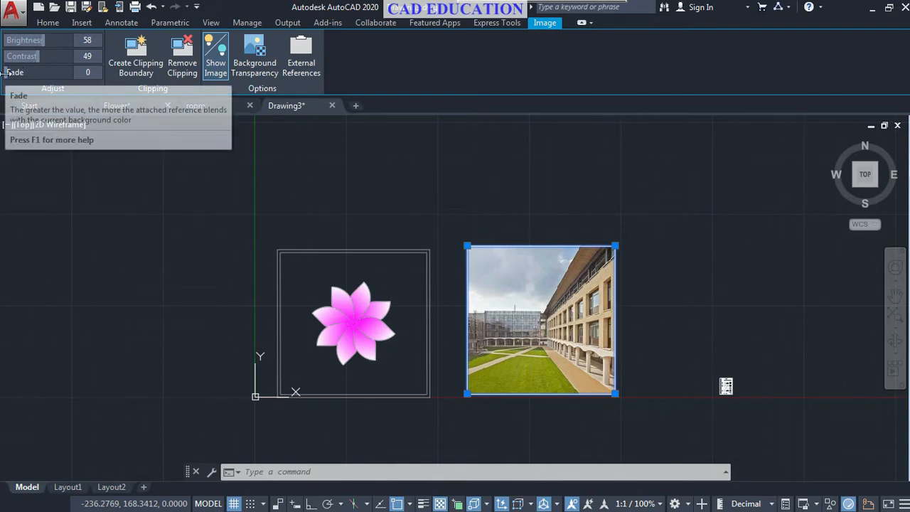
{"action": "left_click_drag", "start_coordinate": [5, 72], "coordinate": [38, 71]}
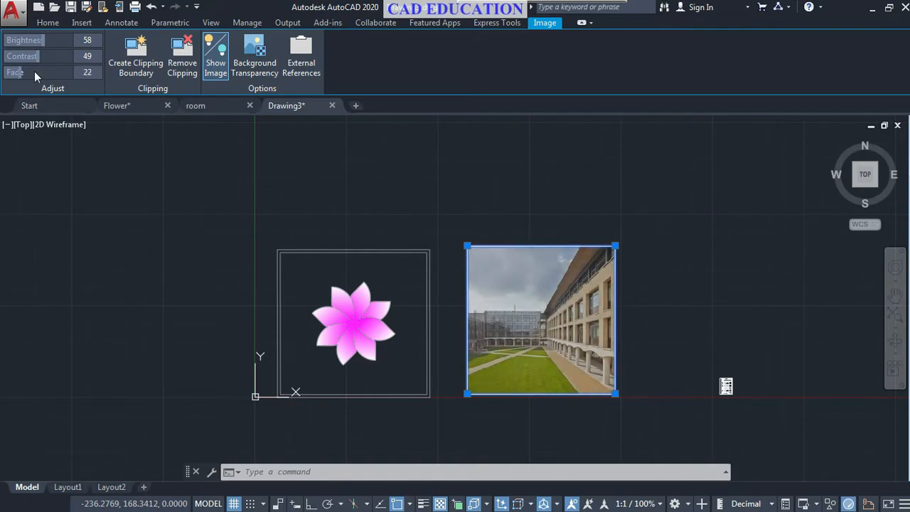
Switch the building image's display off and back on twice.
{"action": "left_click", "coordinate": [222, 69]}
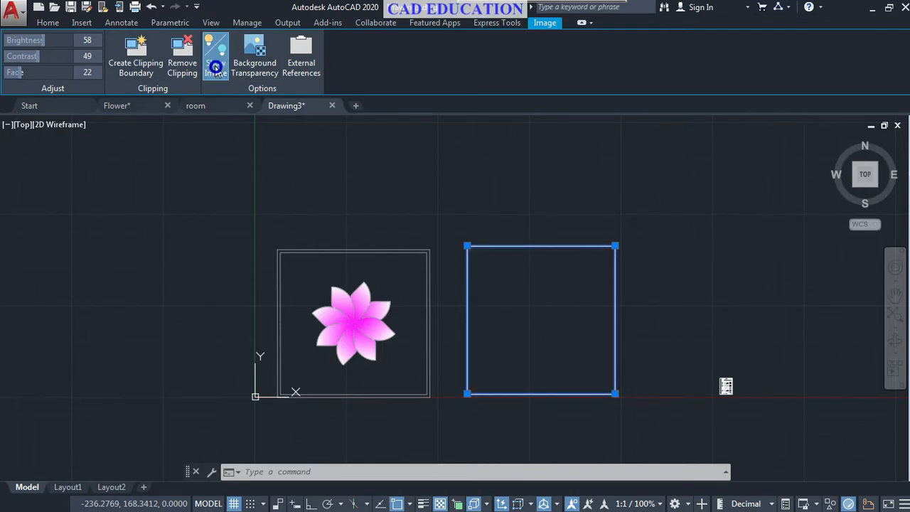
{"action": "left_click", "coordinate": [216, 71]}
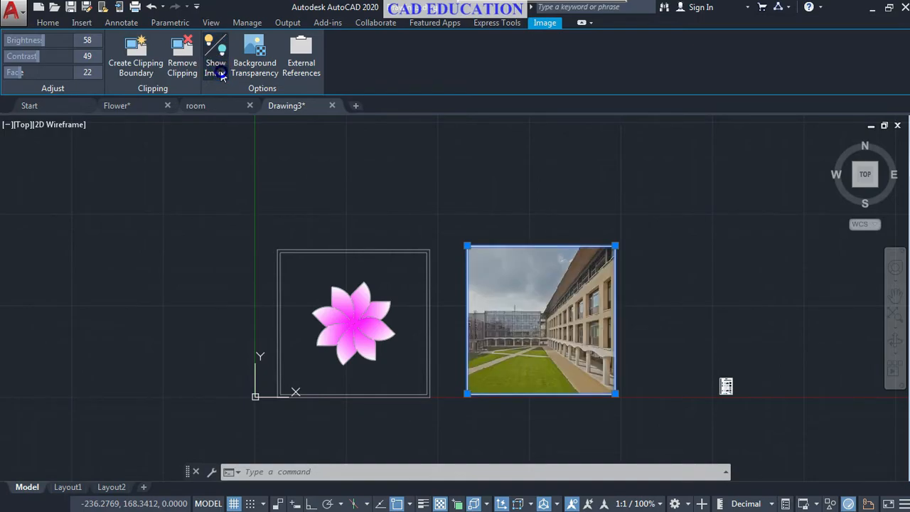
{"action": "left_click", "coordinate": [221, 74]}
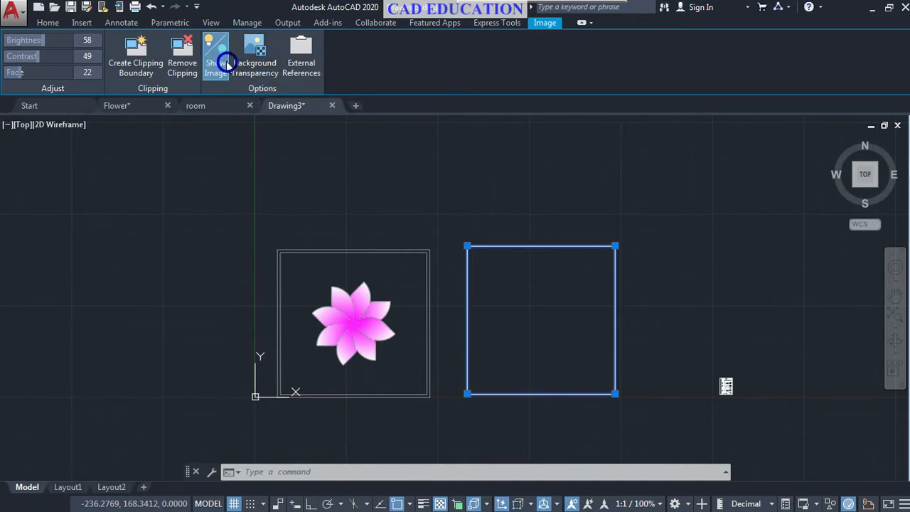
{"action": "left_click", "coordinate": [227, 65]}
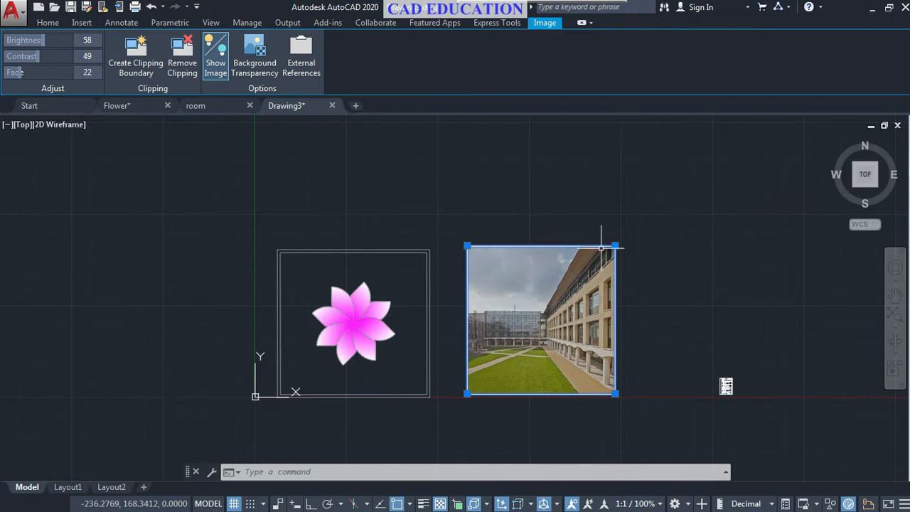
Enlarge the building image by stretching its lower-right corner slightly outward, and remove its clipping.
{"action": "left_click", "coordinate": [615, 392]}
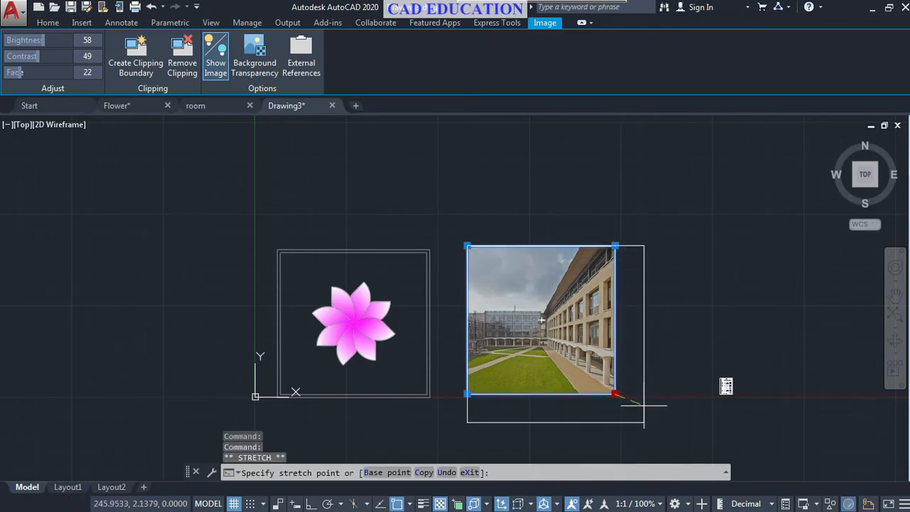
{"action": "left_click", "coordinate": [633, 407]}
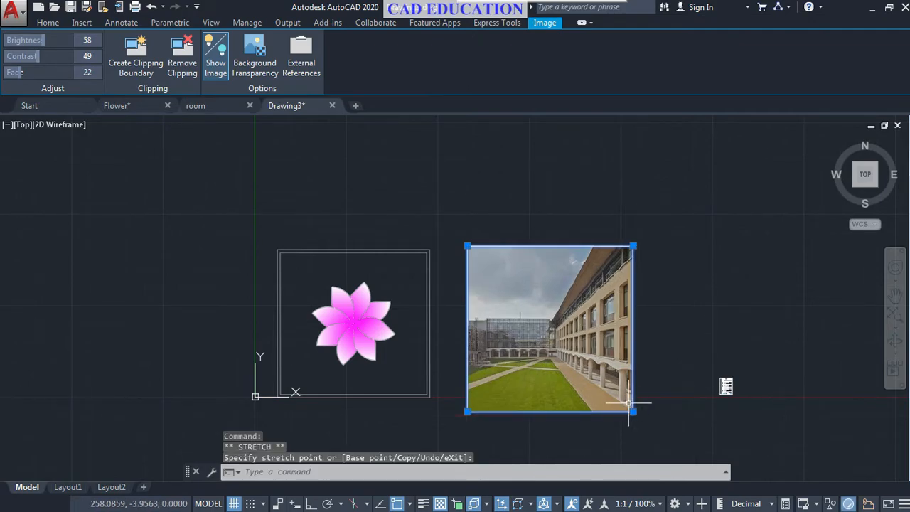
{"action": "left_click", "coordinate": [191, 72]}
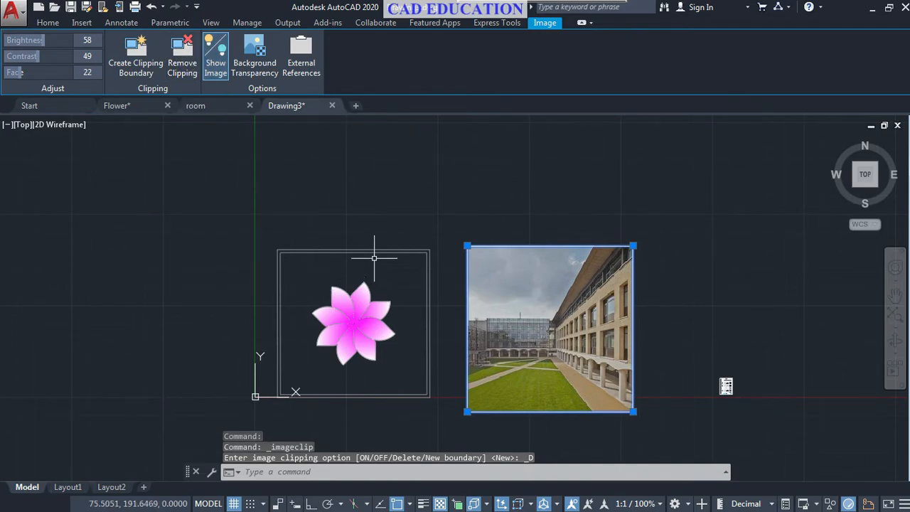
{"action": "key", "text": "Return"}
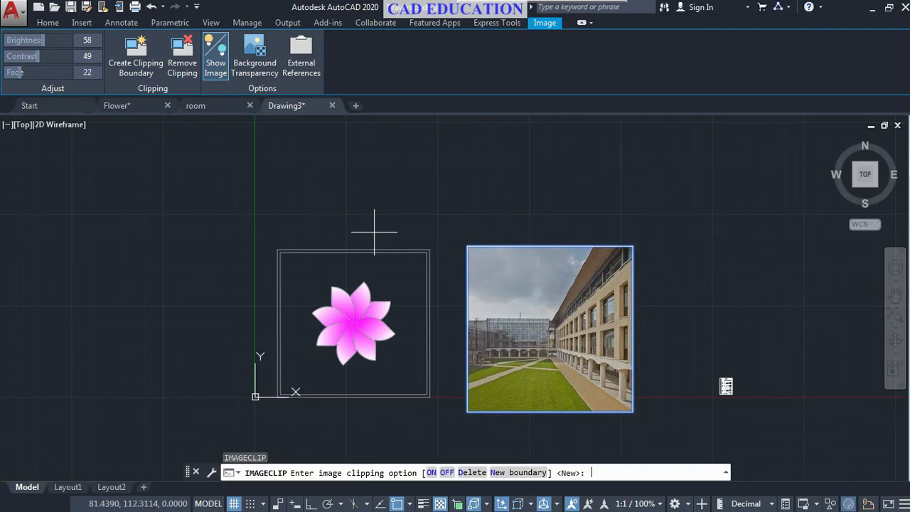
{"action": "key", "text": "Return"}
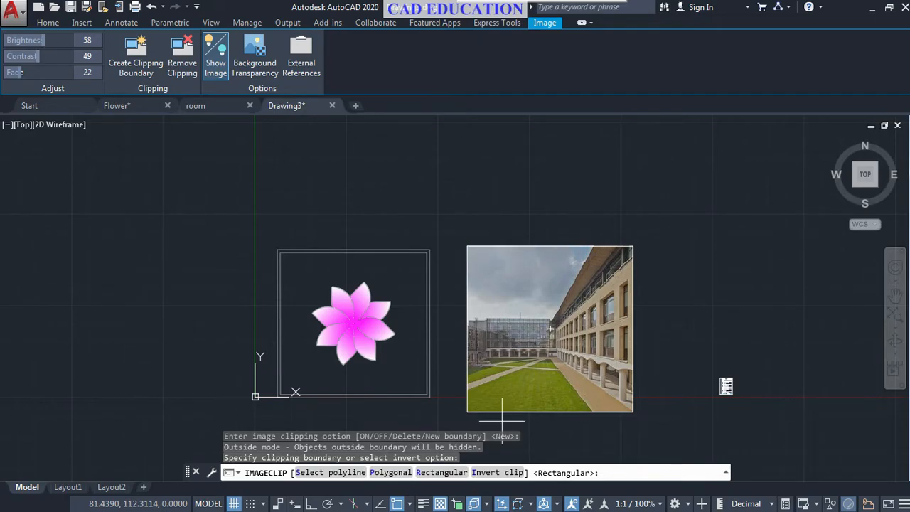
{"action": "left_click", "coordinate": [224, 108]}
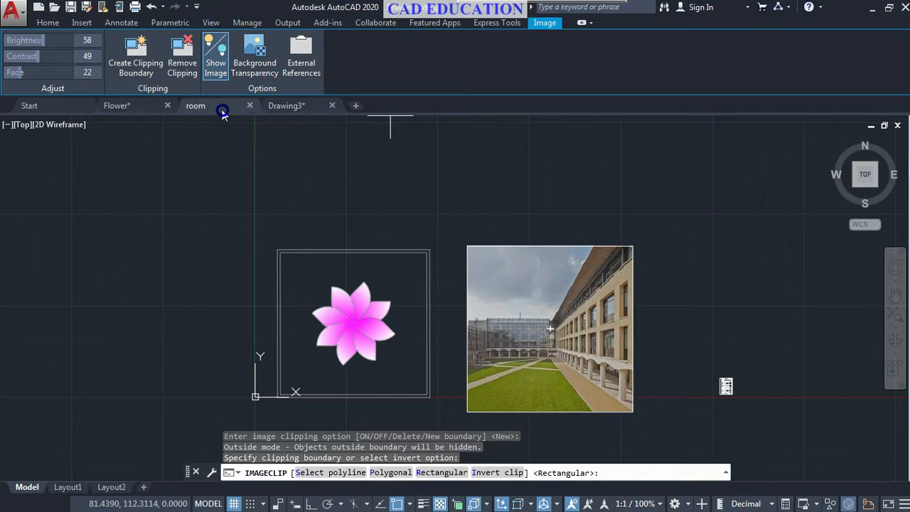
{"action": "left_click", "coordinate": [292, 104]}
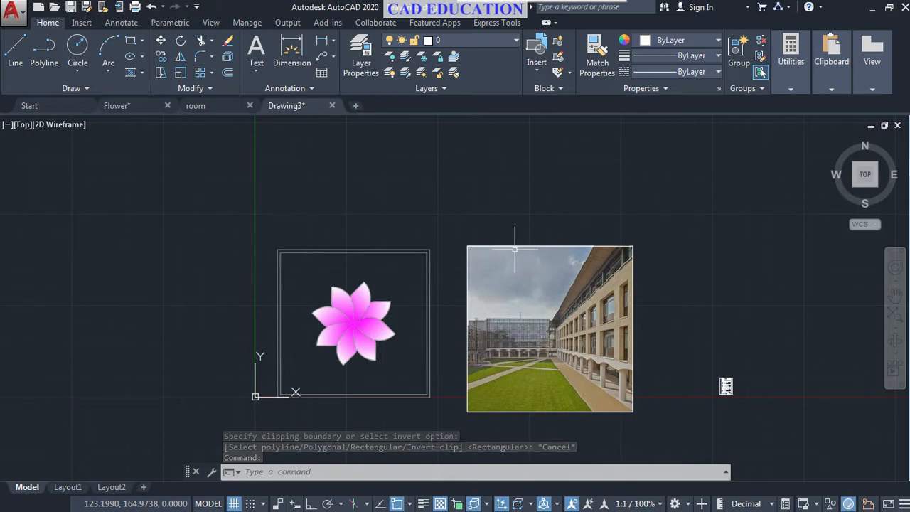
Try to edit the room reference in place with all nested objects selected automatically.
{"action": "left_click", "coordinate": [403, 253]}
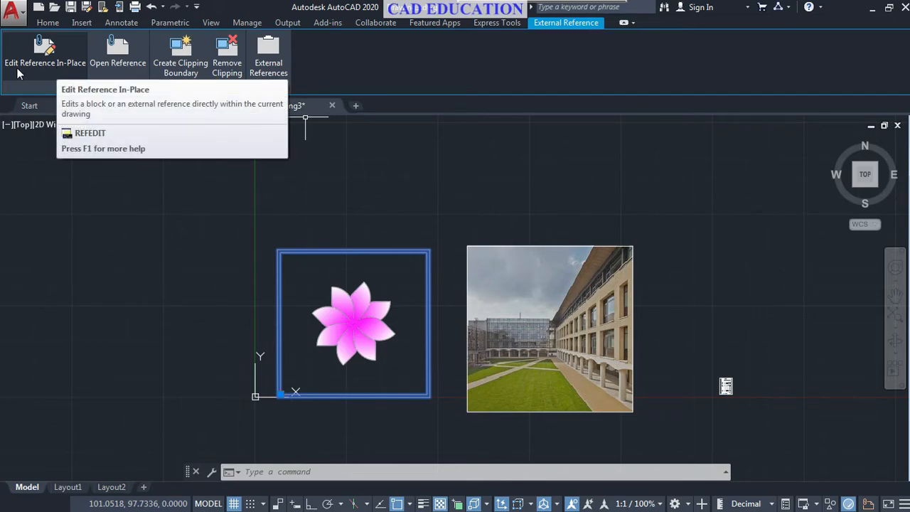
{"action": "left_click", "coordinate": [65, 71]}
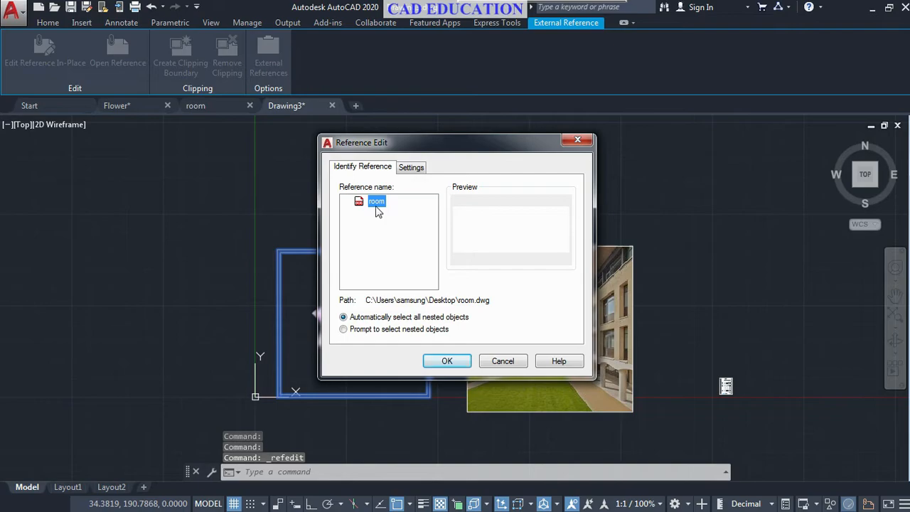
{"action": "left_click", "coordinate": [447, 361]}
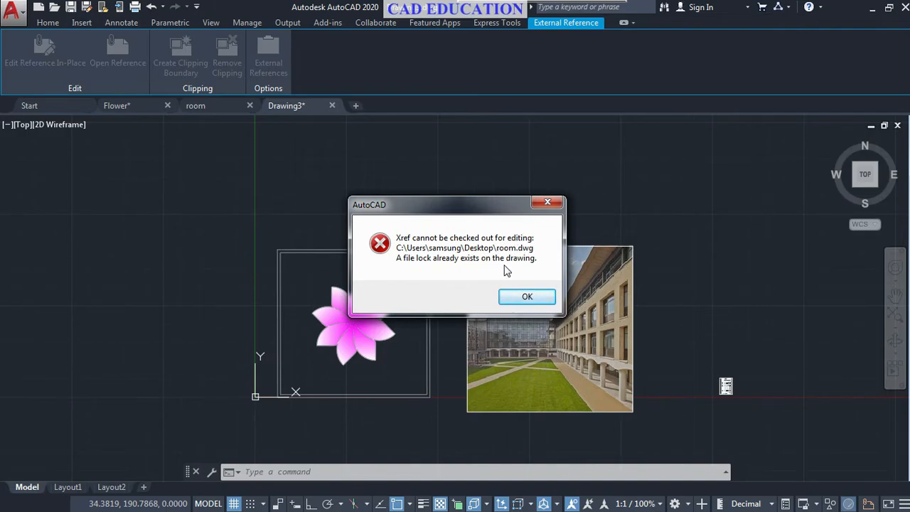
{"action": "left_click", "coordinate": [526, 297]}
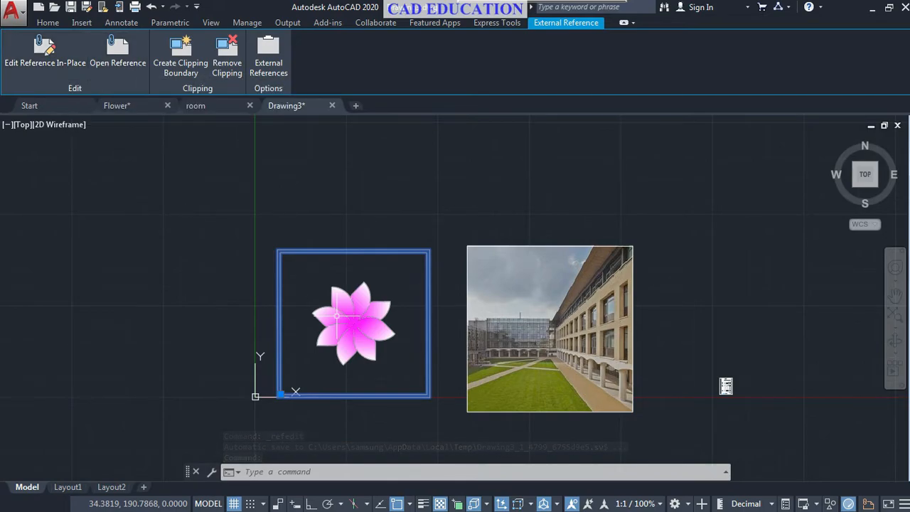
Open the room reference's source drawing, and close both the room and Flower drawings without saving the Flower changes.
{"action": "left_click", "coordinate": [113, 47]}
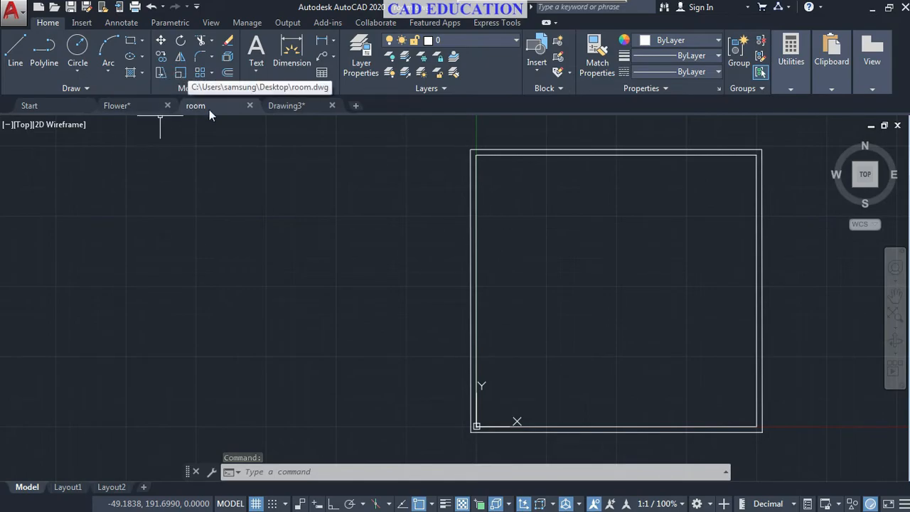
{"action": "left_click", "coordinate": [250, 105]}
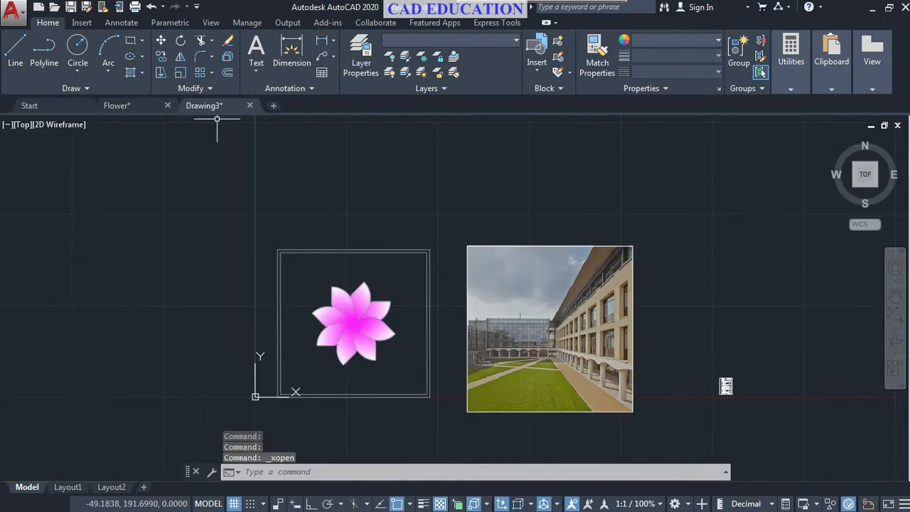
{"action": "left_click", "coordinate": [166, 105]}
{"action": "left_click", "coordinate": [168, 106]}
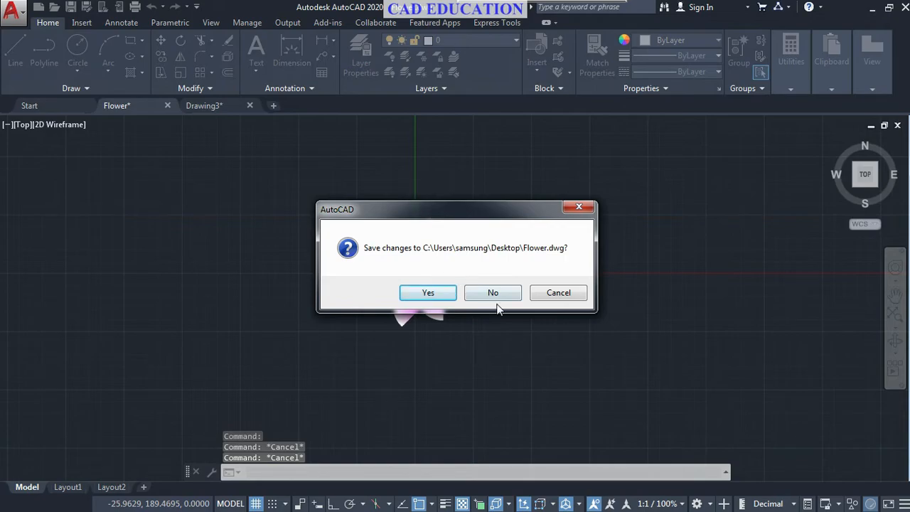
{"action": "left_click", "coordinate": [494, 297]}
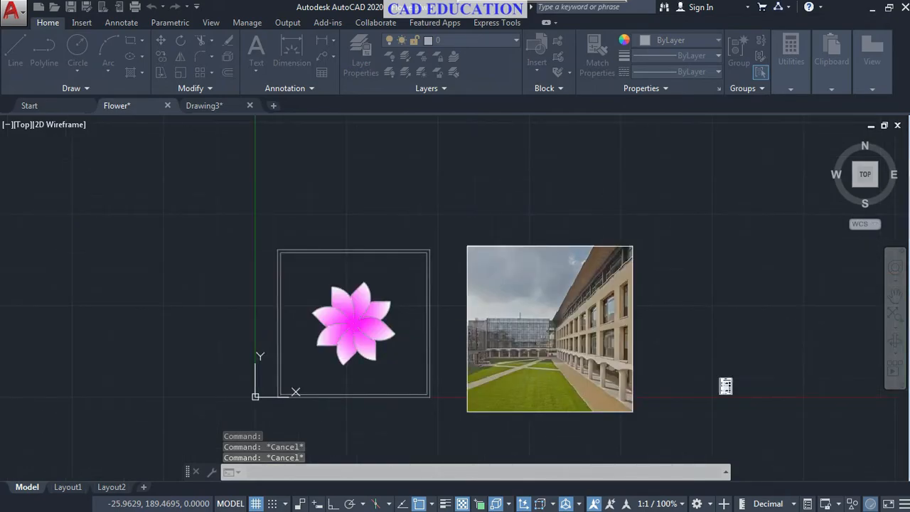
{"action": "left_click", "coordinate": [132, 106]}
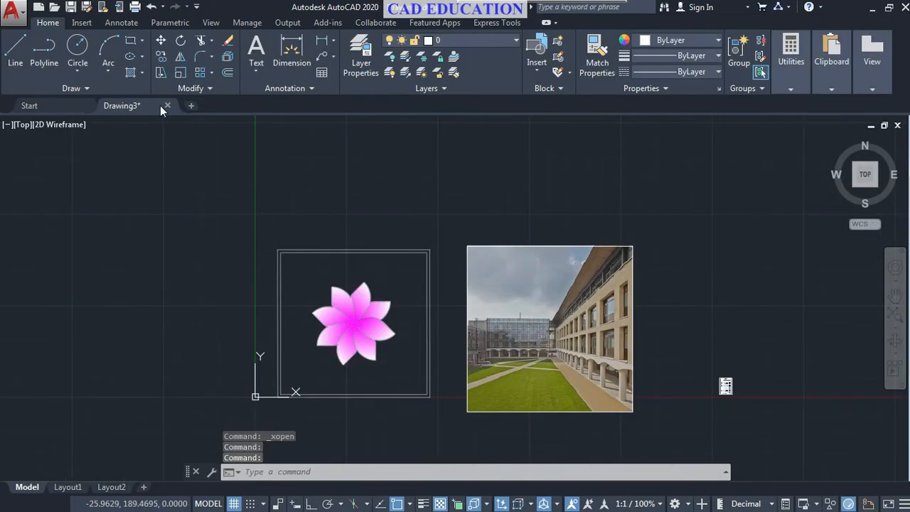
Check out the room reference for in-place editing and select its wall outlines and the flower.
{"action": "left_click", "coordinate": [377, 253]}
{"action": "left_click", "coordinate": [60, 63]}
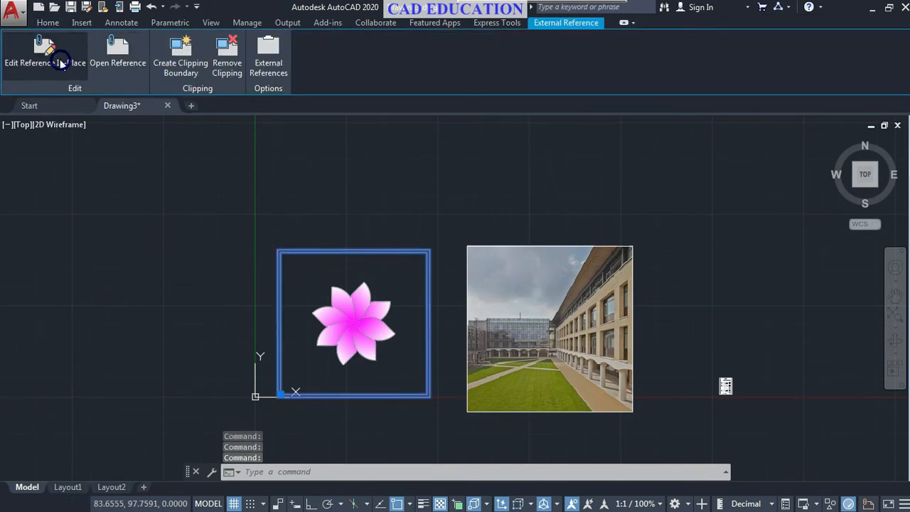
{"action": "left_click", "coordinate": [453, 361]}
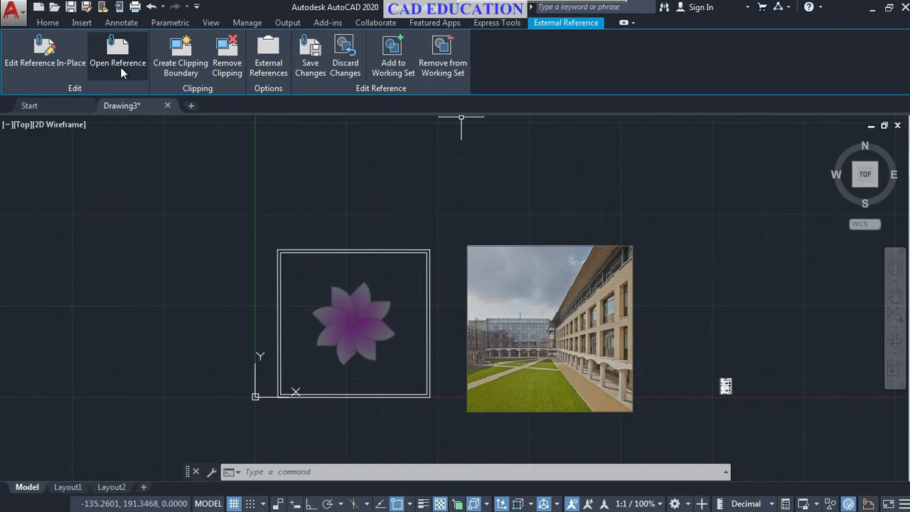
{"action": "left_click", "coordinate": [374, 246]}
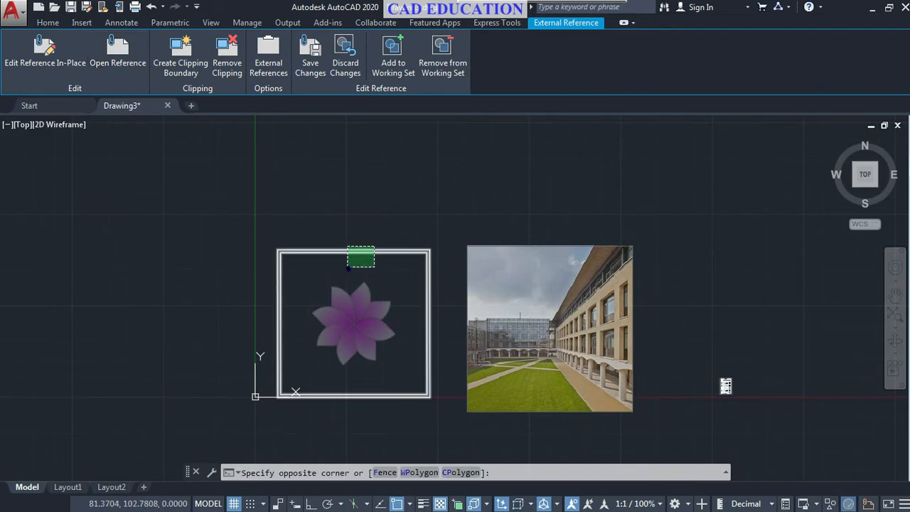
{"action": "left_click", "coordinate": [348, 266]}
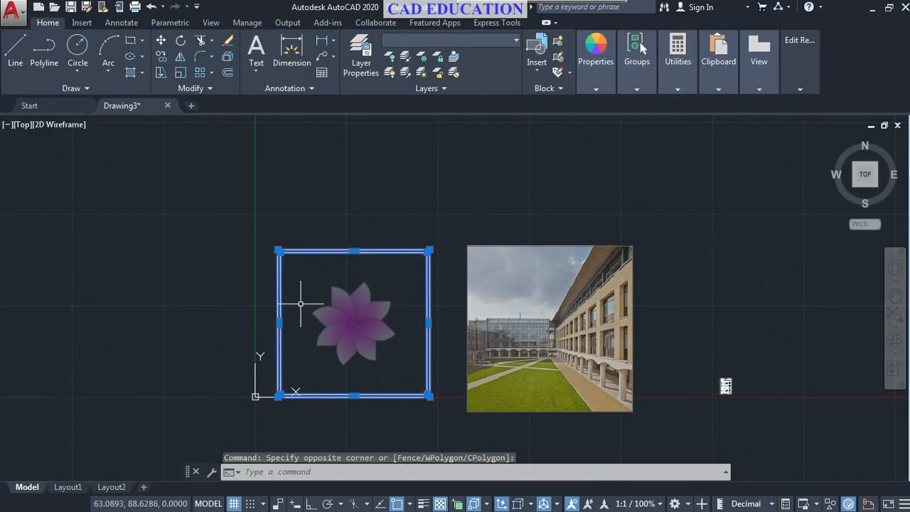
{"action": "left_click", "coordinate": [316, 348]}
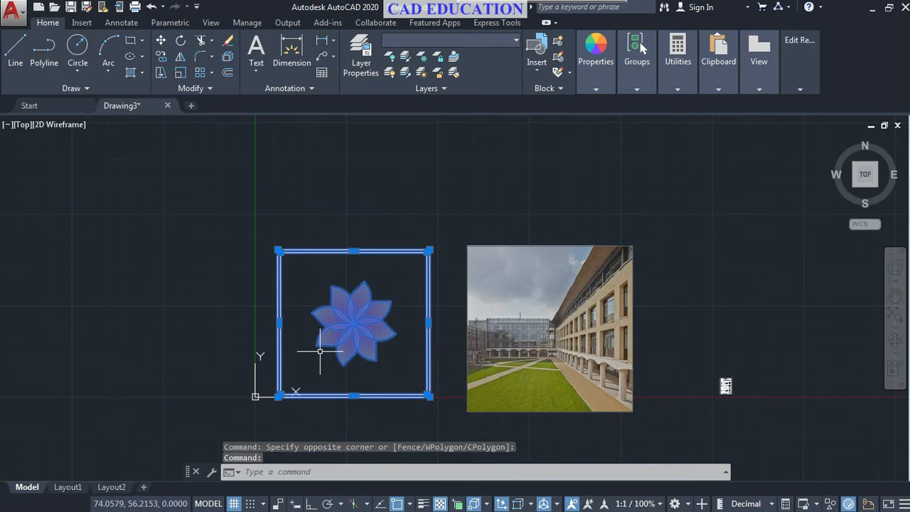
{"action": "left_click", "coordinate": [679, 357]}
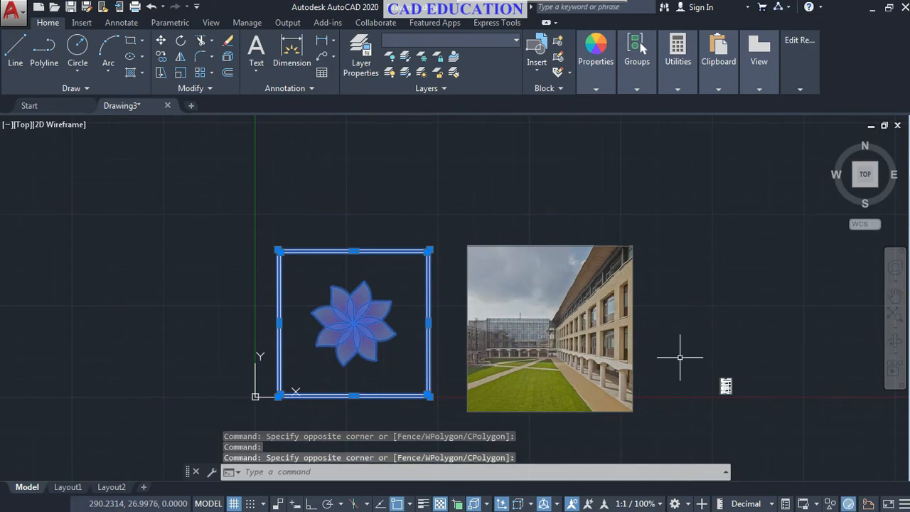
Try REFEDIT on the selected references, including the PDF underlay, and undo the room reference's in-place editing session.
{"action": "type", "text": "refedit"}
{"action": "key", "text": "Return"}
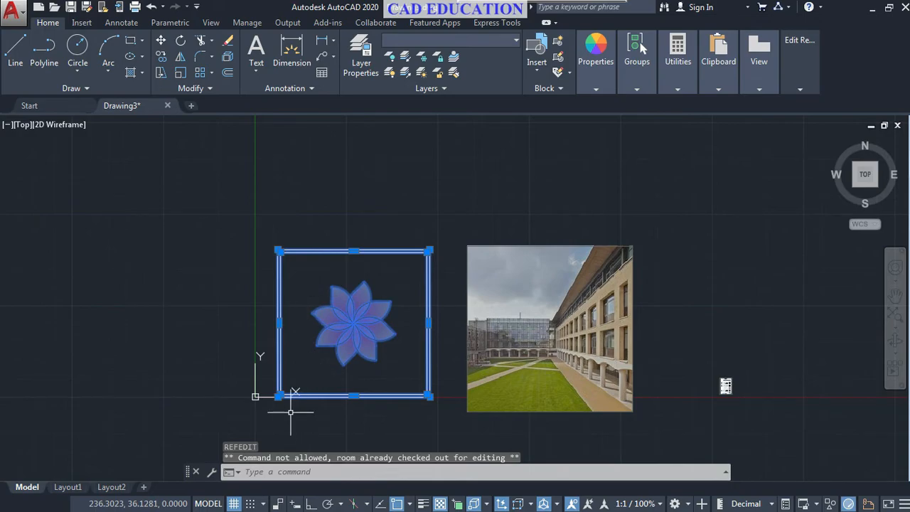
{"action": "left_click", "coordinate": [252, 398]}
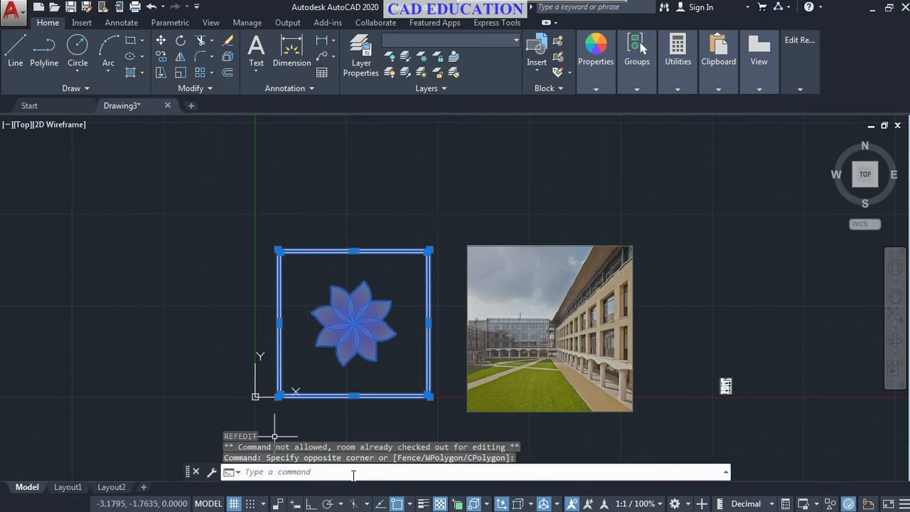
{"action": "left_click", "coordinate": [725, 388]}
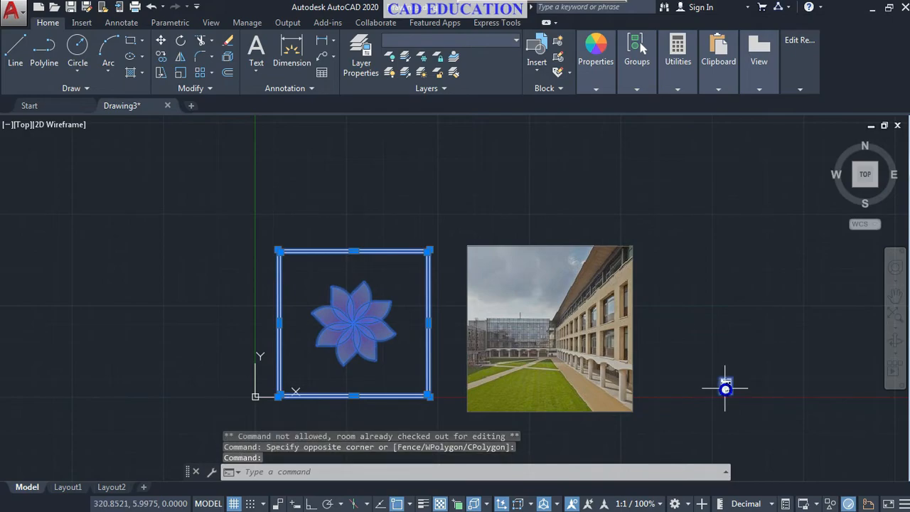
{"action": "key", "text": "Return"}
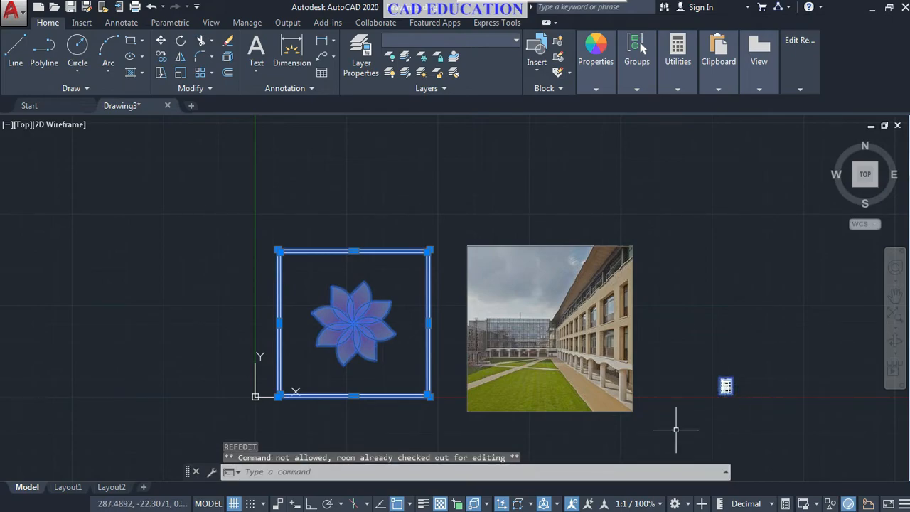
{"action": "key", "text": "ctrl+z"}
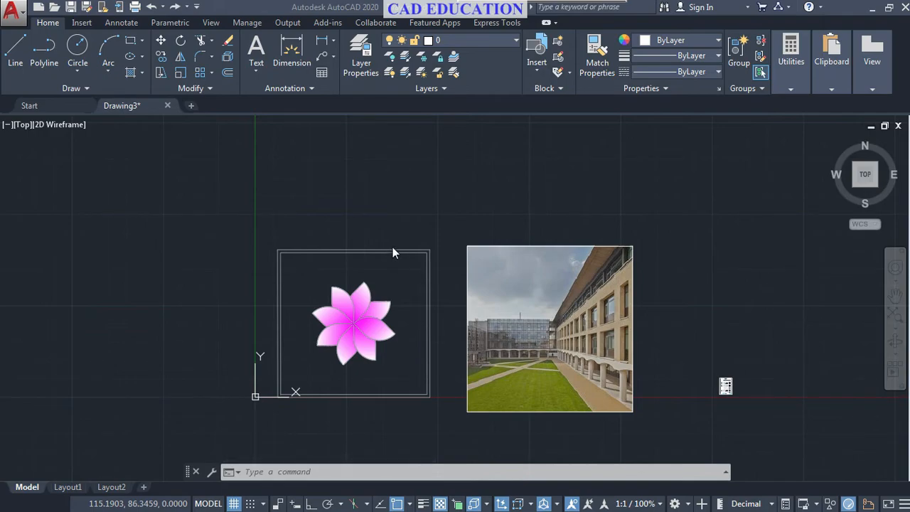
Open the room reference's drawing and draw a V of two lines from the inner upper-left corner through the centre to the inner upper-right corner.
{"action": "left_click", "coordinate": [398, 251]}
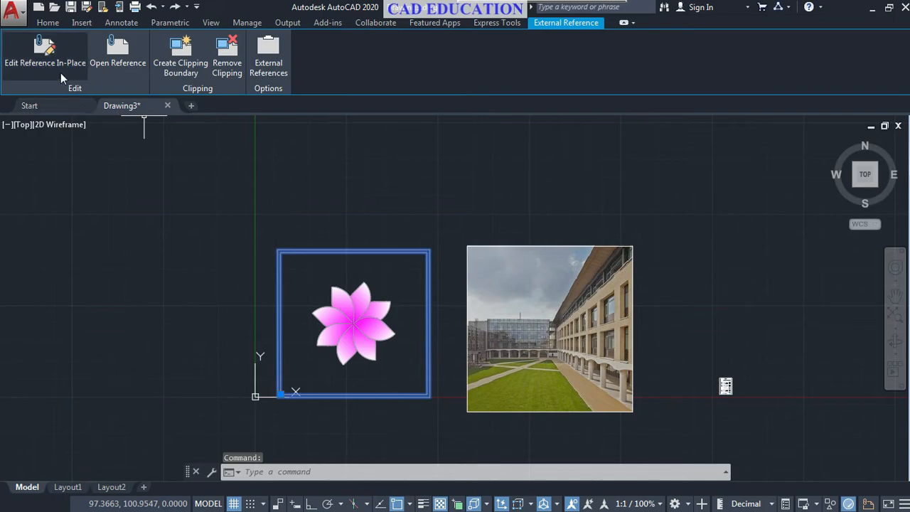
{"action": "left_click", "coordinate": [129, 66]}
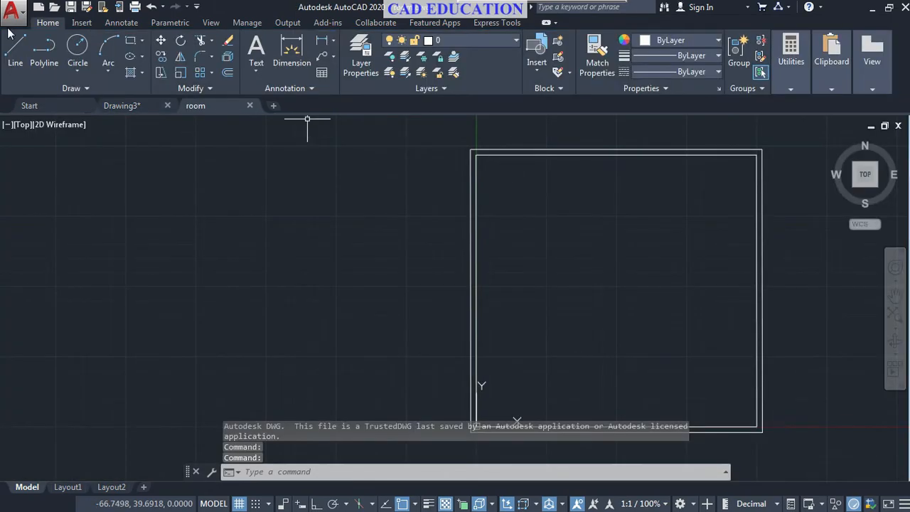
{"action": "left_click", "coordinate": [15, 49]}
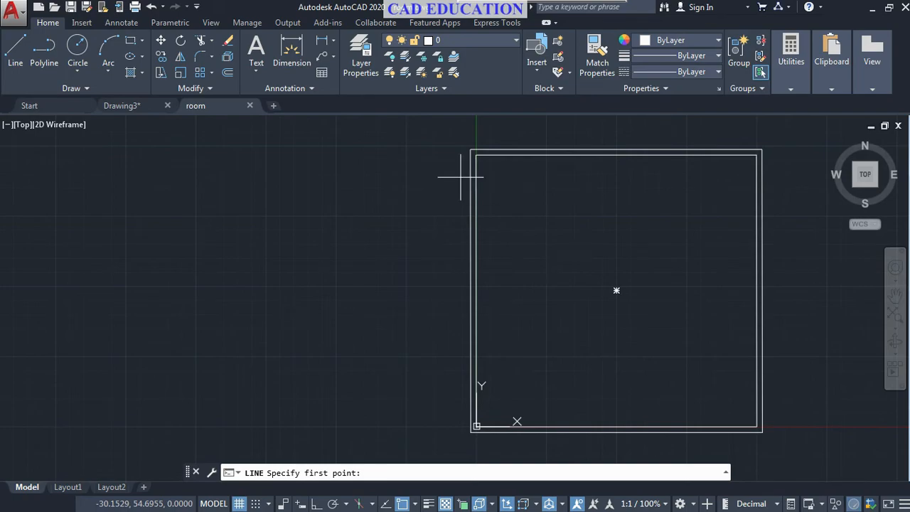
{"action": "left_click", "coordinate": [477, 155]}
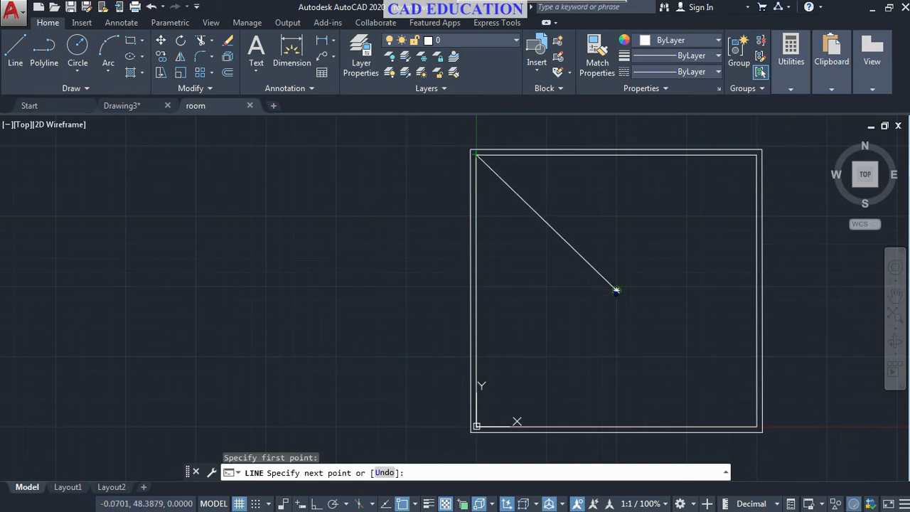
{"action": "left_click", "coordinate": [616, 290]}
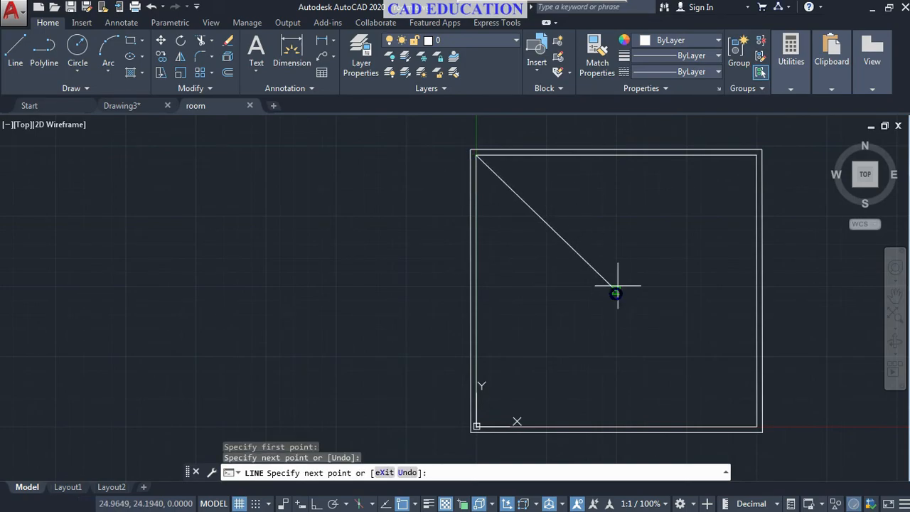
{"action": "left_click", "coordinate": [756, 155]}
{"action": "key", "text": "Return"}
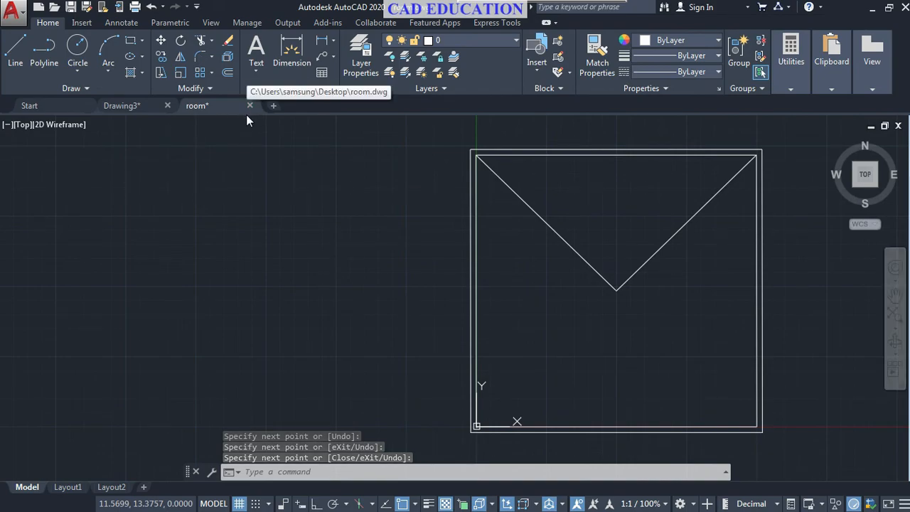
Save the edited room drawing and return to Drawing3.
{"action": "key", "text": "ctrl+s"}
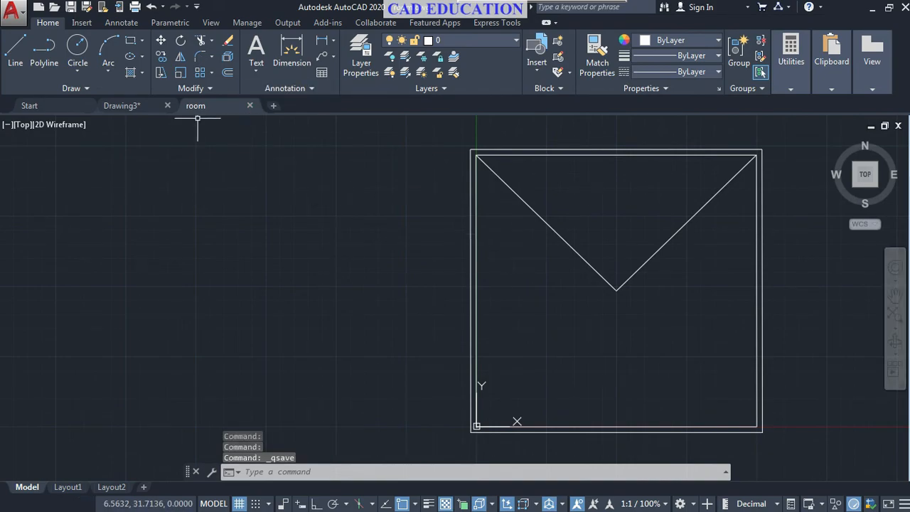
{"action": "left_click", "coordinate": [131, 110]}
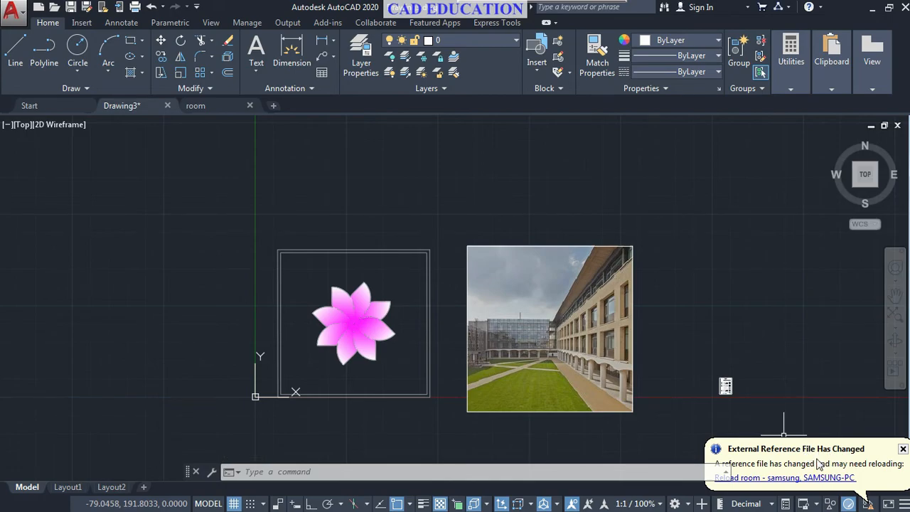
Reload the changed room reference in Drawing3 through the external references manager, and close the manager.
{"action": "left_click", "coordinate": [867, 504]}
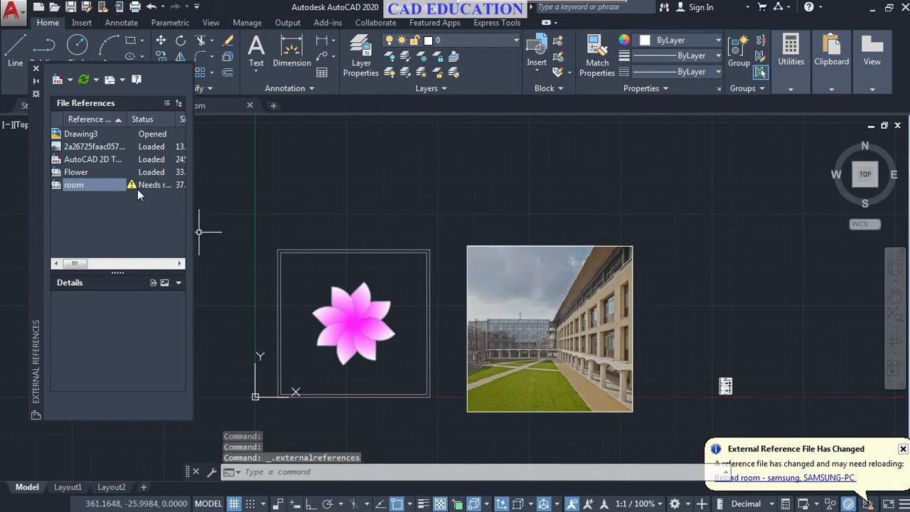
{"action": "left_click", "coordinate": [143, 186]}
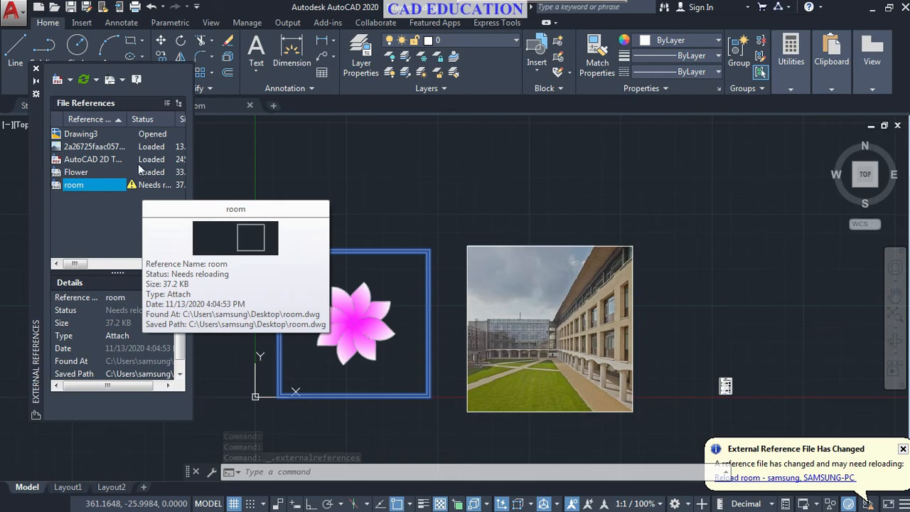
{"action": "left_click", "coordinate": [85, 79]}
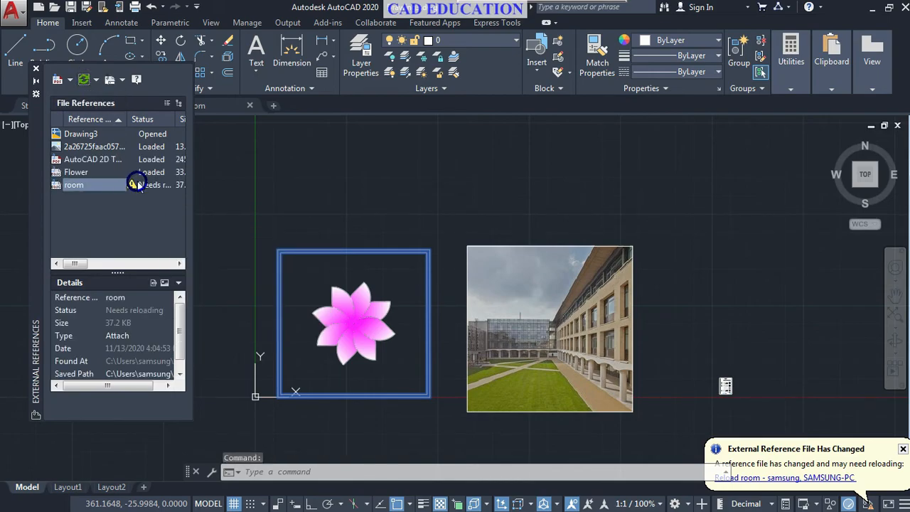
{"action": "right_click", "coordinate": [101, 184]}
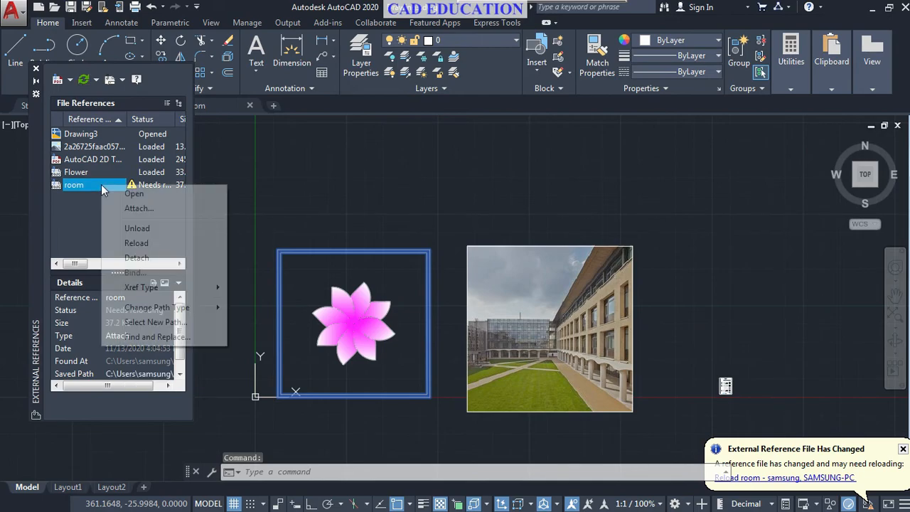
{"action": "left_click", "coordinate": [142, 243]}
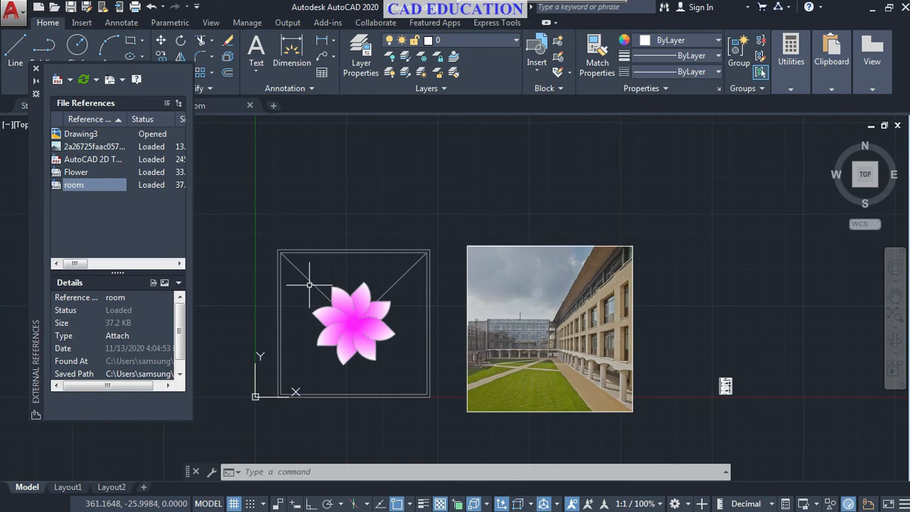
{"action": "left_click", "coordinate": [36, 68]}
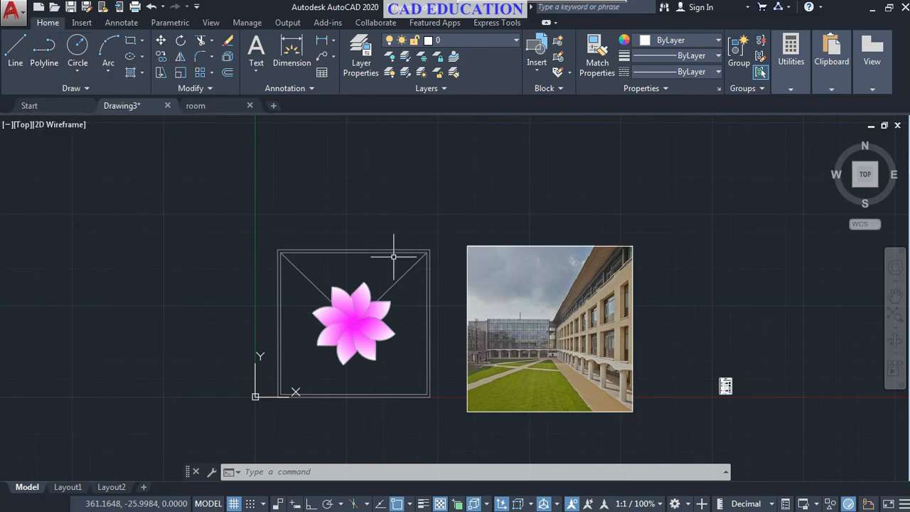